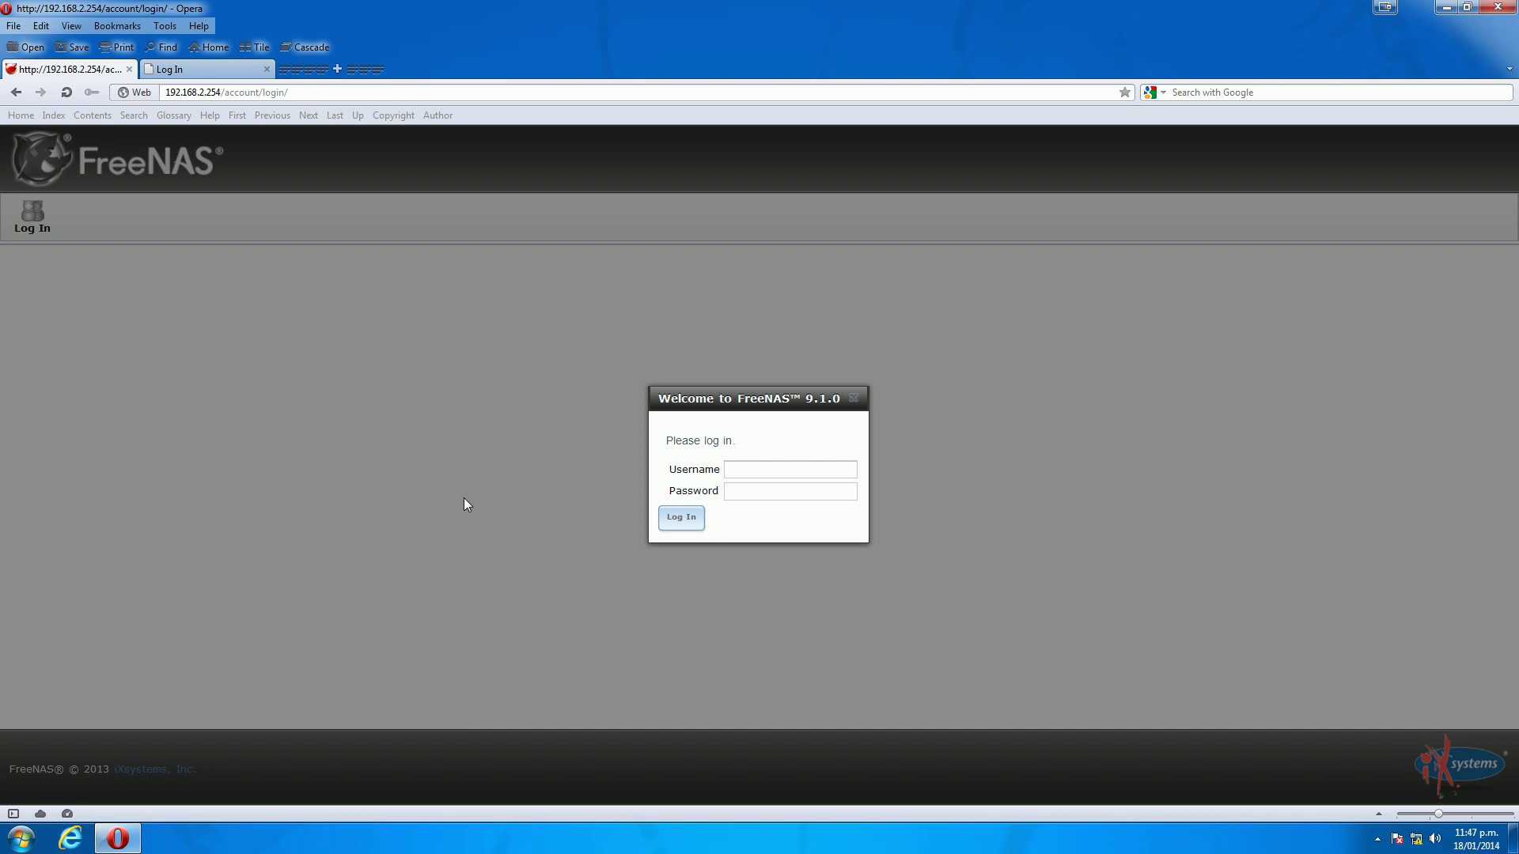
Log in to FreeNAS as admin with the account password and open Network settings (hostname Server, domain WORKGROUP)
{"action": "left_click_drag", "start_coordinate": [714, 397], "coordinate": [590, 385]}
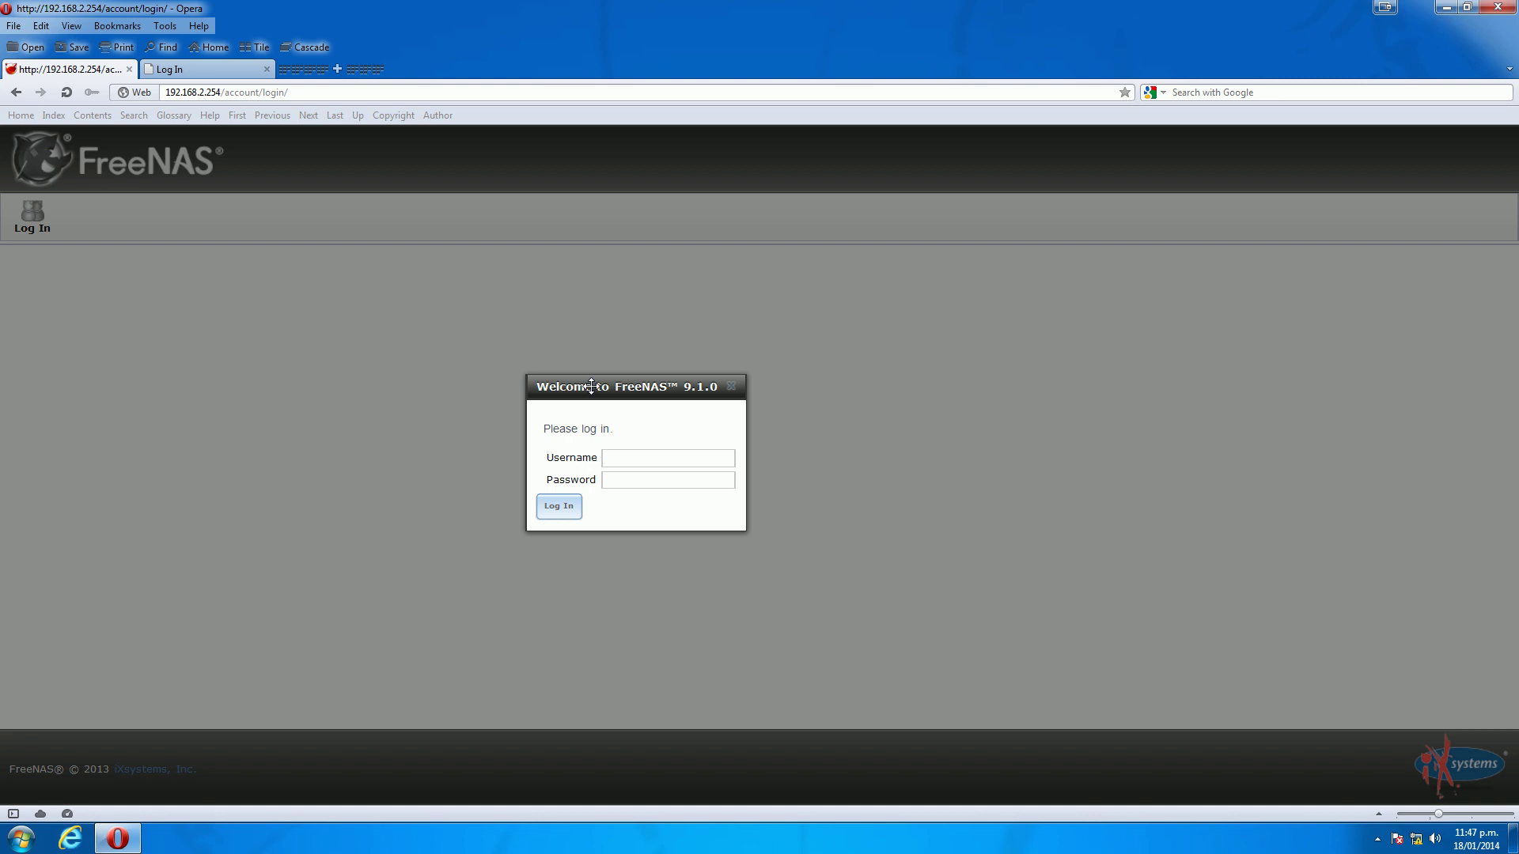
{"action": "left_click", "coordinate": [658, 459]}
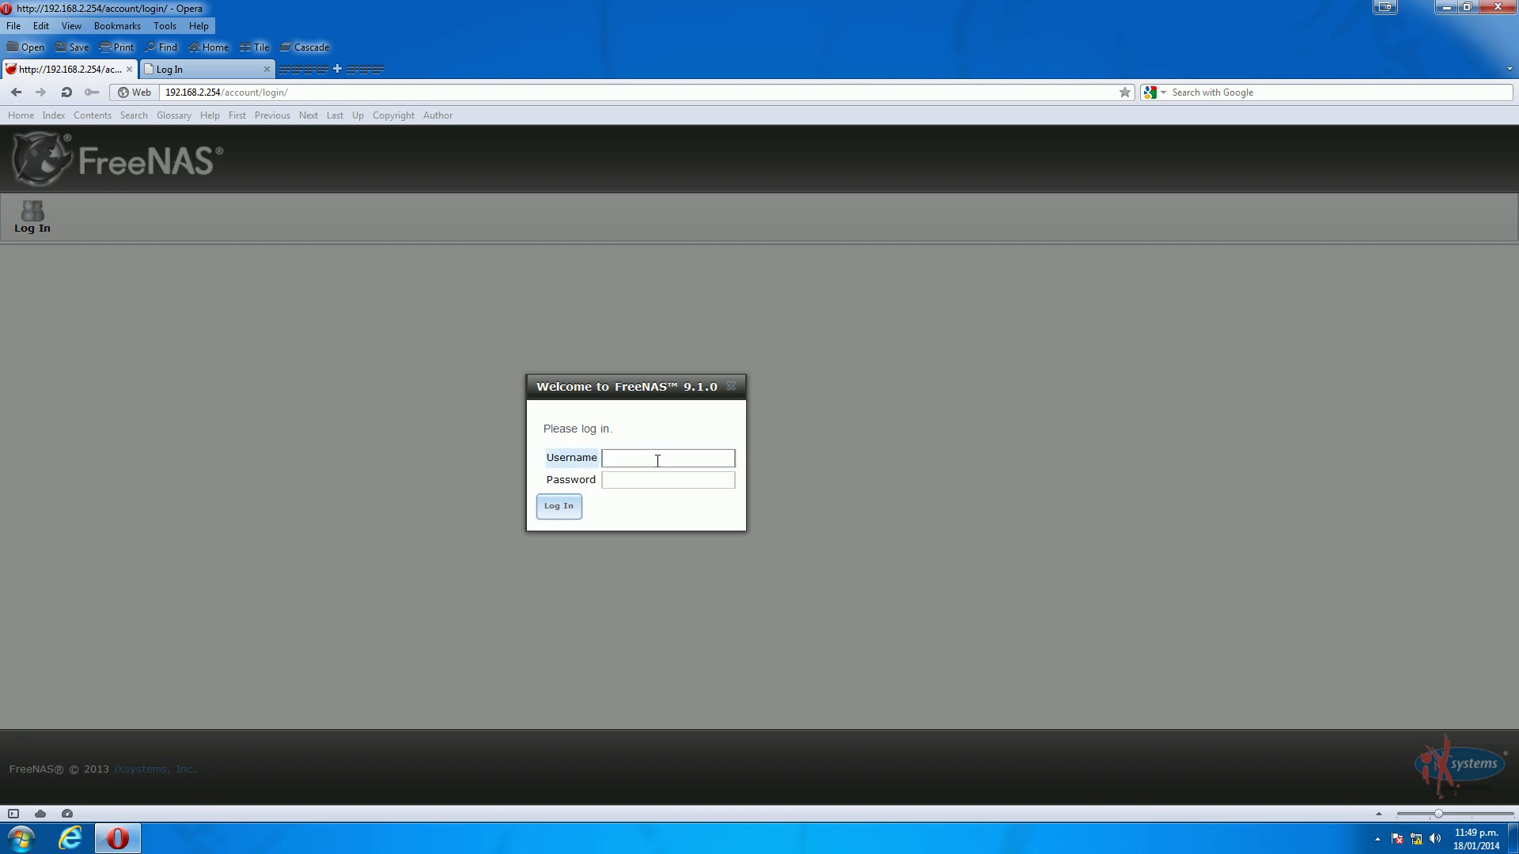
{"action": "type", "text": "admin"}
{"action": "key", "text": "Tab"}
{"action": "type", "text": "••••••••"}
{"action": "left_click", "coordinate": [561, 508]}
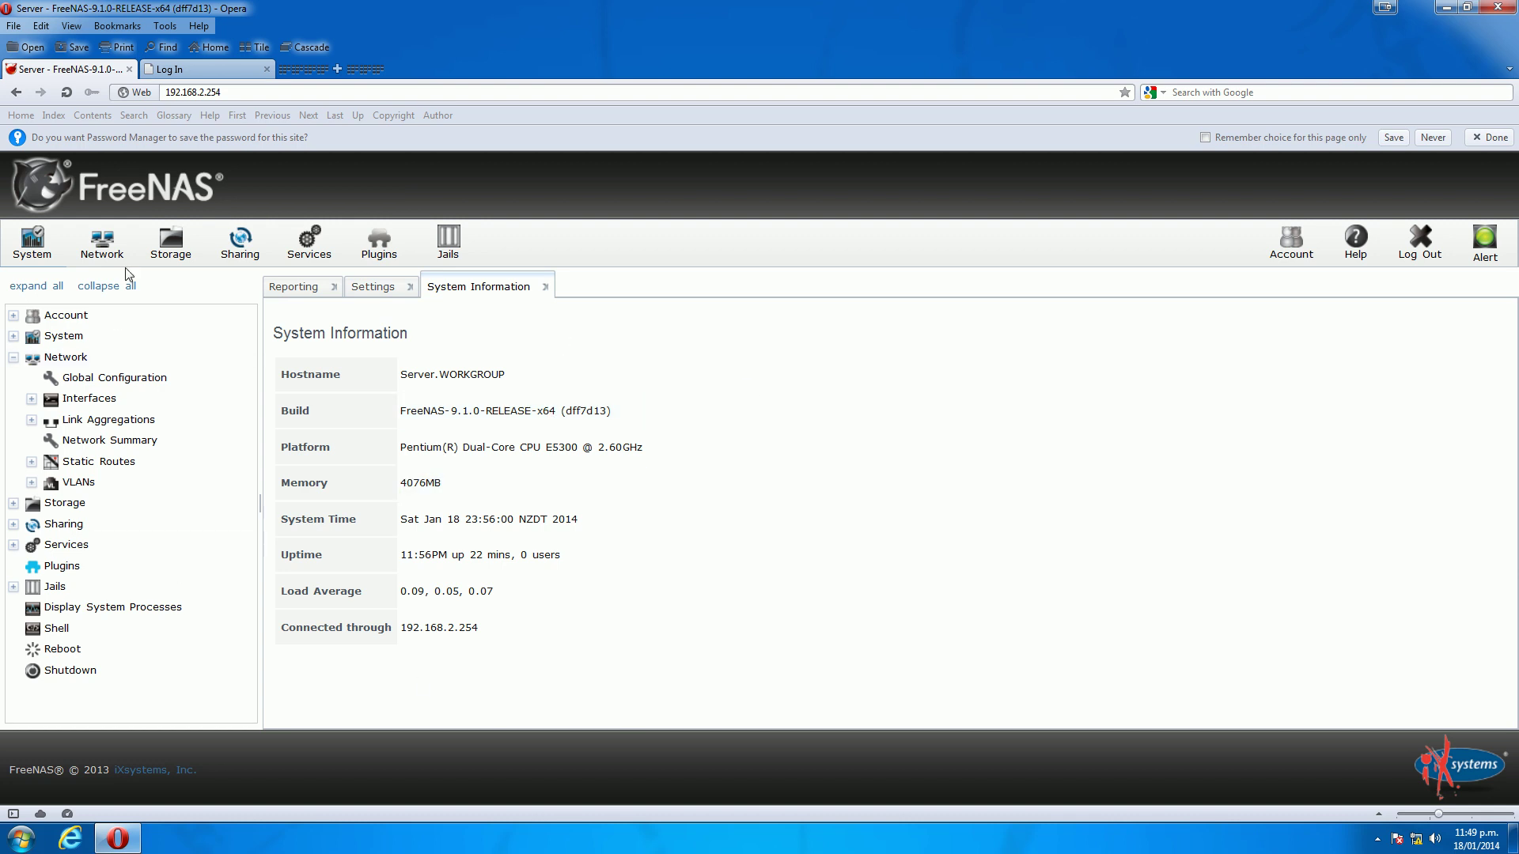
{"action": "left_click", "coordinate": [101, 241]}
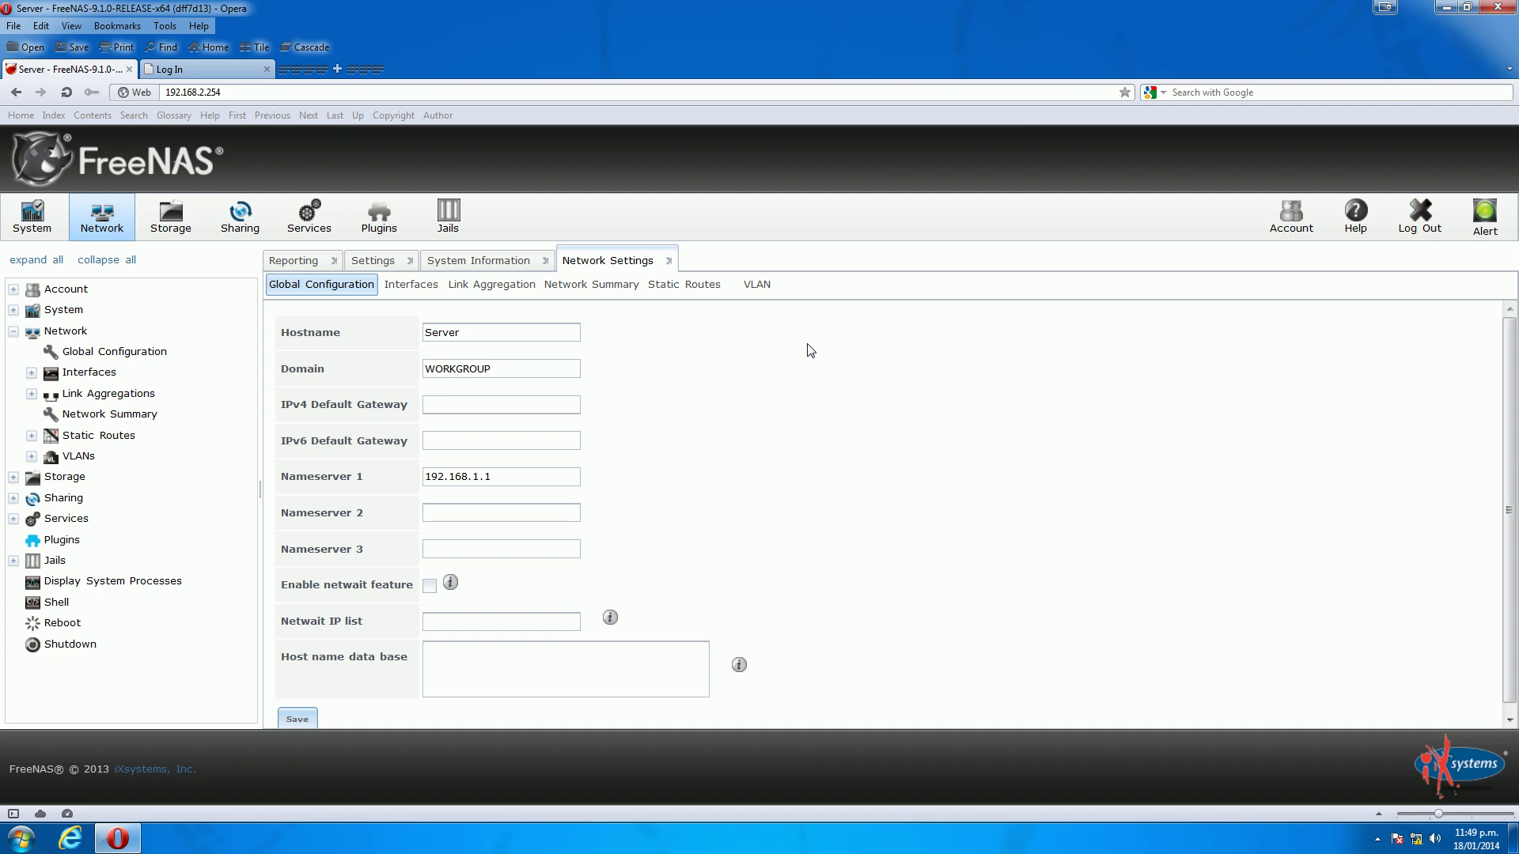
Show the Interfaces list and highlight re3 'Temp Interface' at 192.168.2.254/24
{"action": "left_click", "coordinate": [419, 291]}
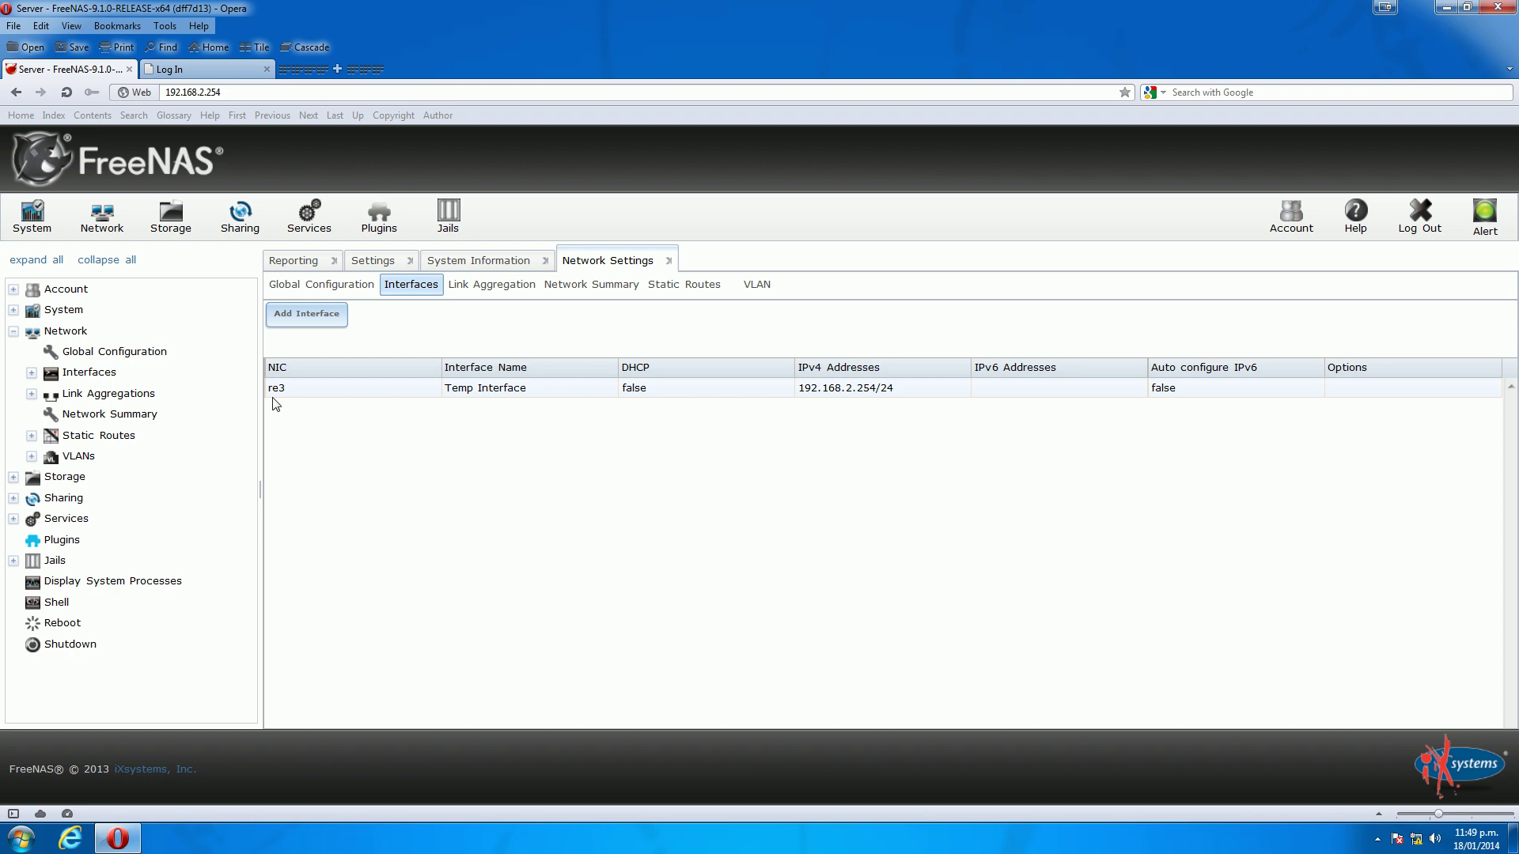
{"action": "left_click_drag", "start_coordinate": [274, 390], "coordinate": [910, 387]}
{"action": "left_click_drag", "start_coordinate": [909, 387], "coordinate": [799, 387]}
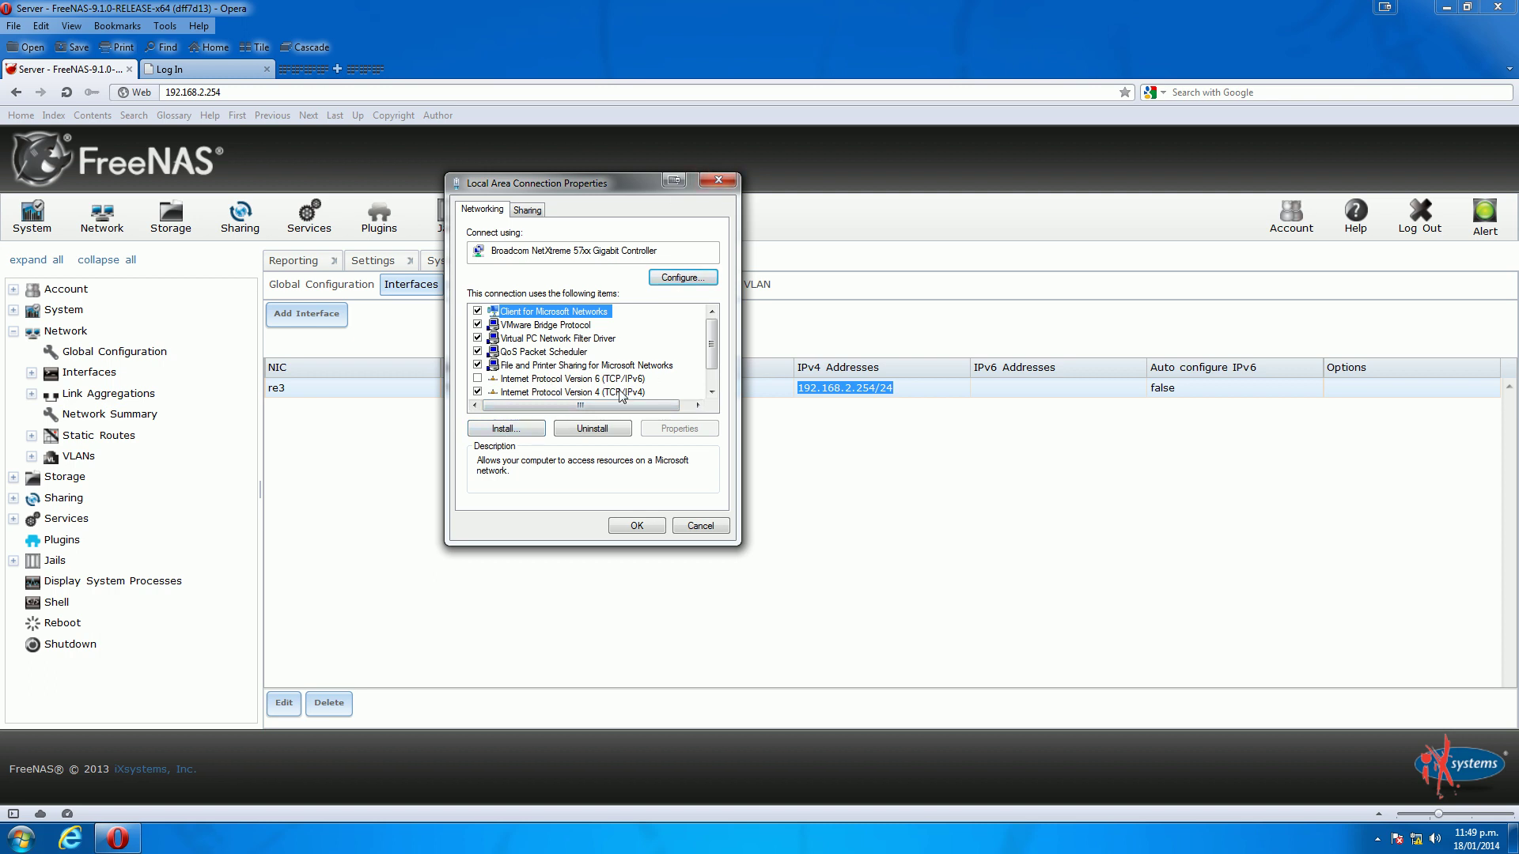
Check the PC's IPv4 settings (192.168.2.15, mask 255.255.255.0) and close the dialogs unchanged
{"action": "left_click", "coordinate": [619, 392]}
{"action": "left_click", "coordinate": [679, 428]}
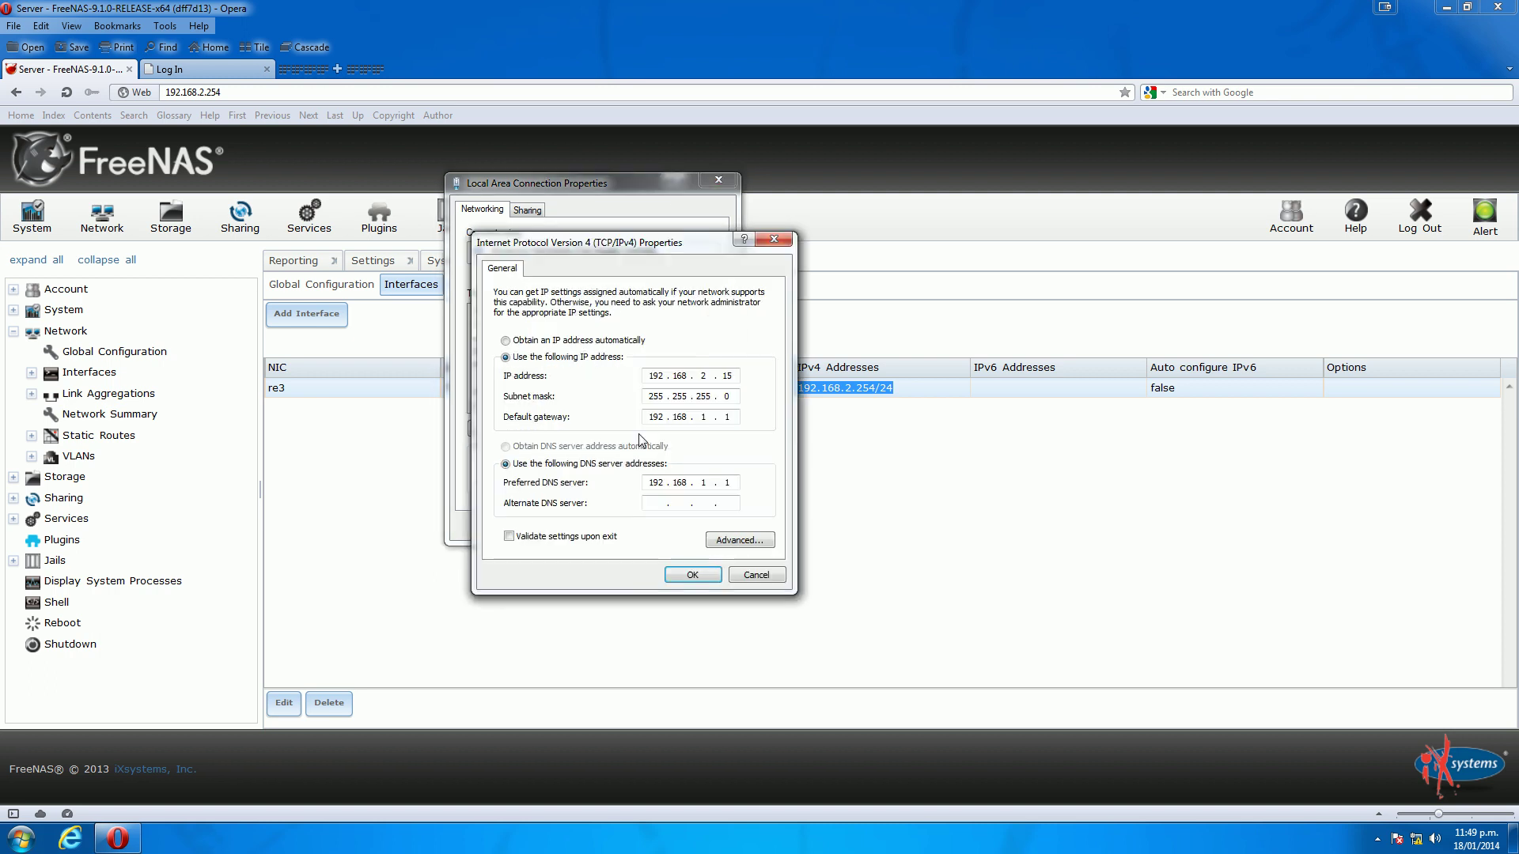
{"action": "left_click", "coordinate": [774, 238]}
{"action": "left_click", "coordinate": [712, 180]}
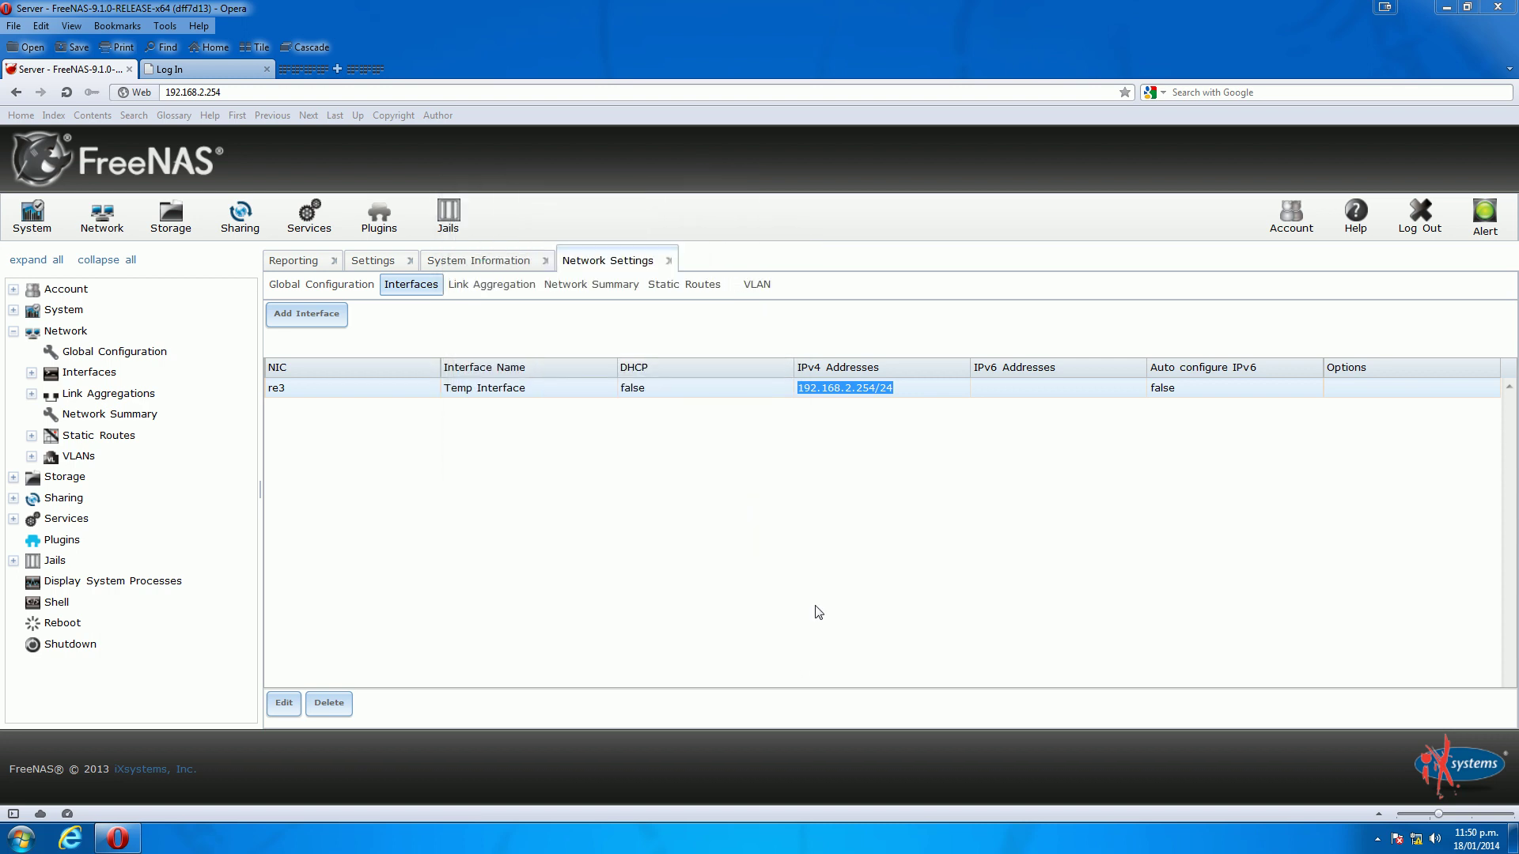
Add link aggregation lagg0 using LACP with member NICs re0, re1 and re2
{"action": "left_click", "coordinate": [477, 287]}
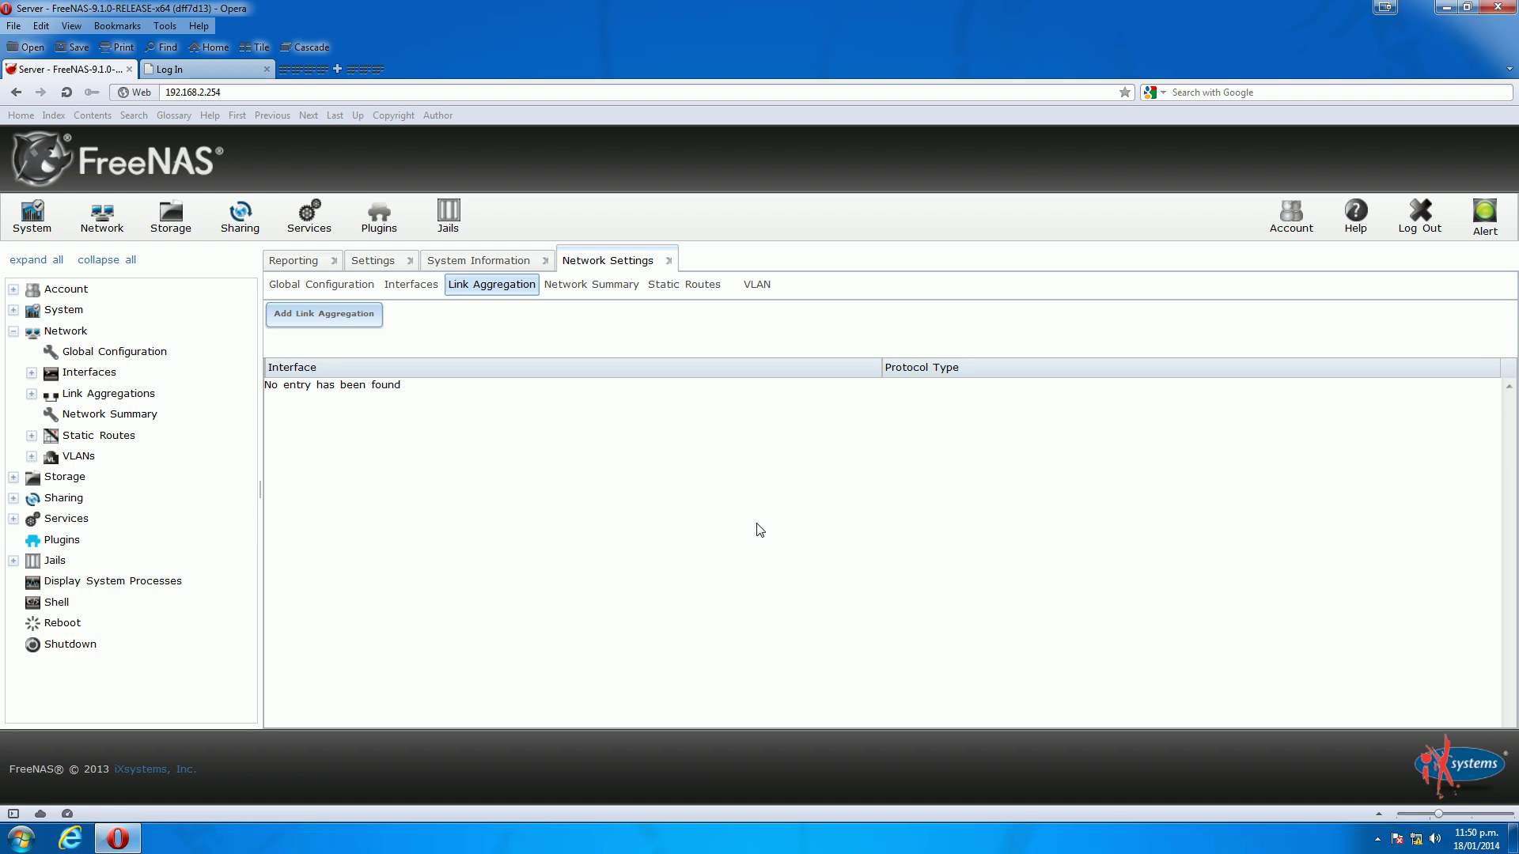
{"action": "left_click", "coordinate": [340, 317]}
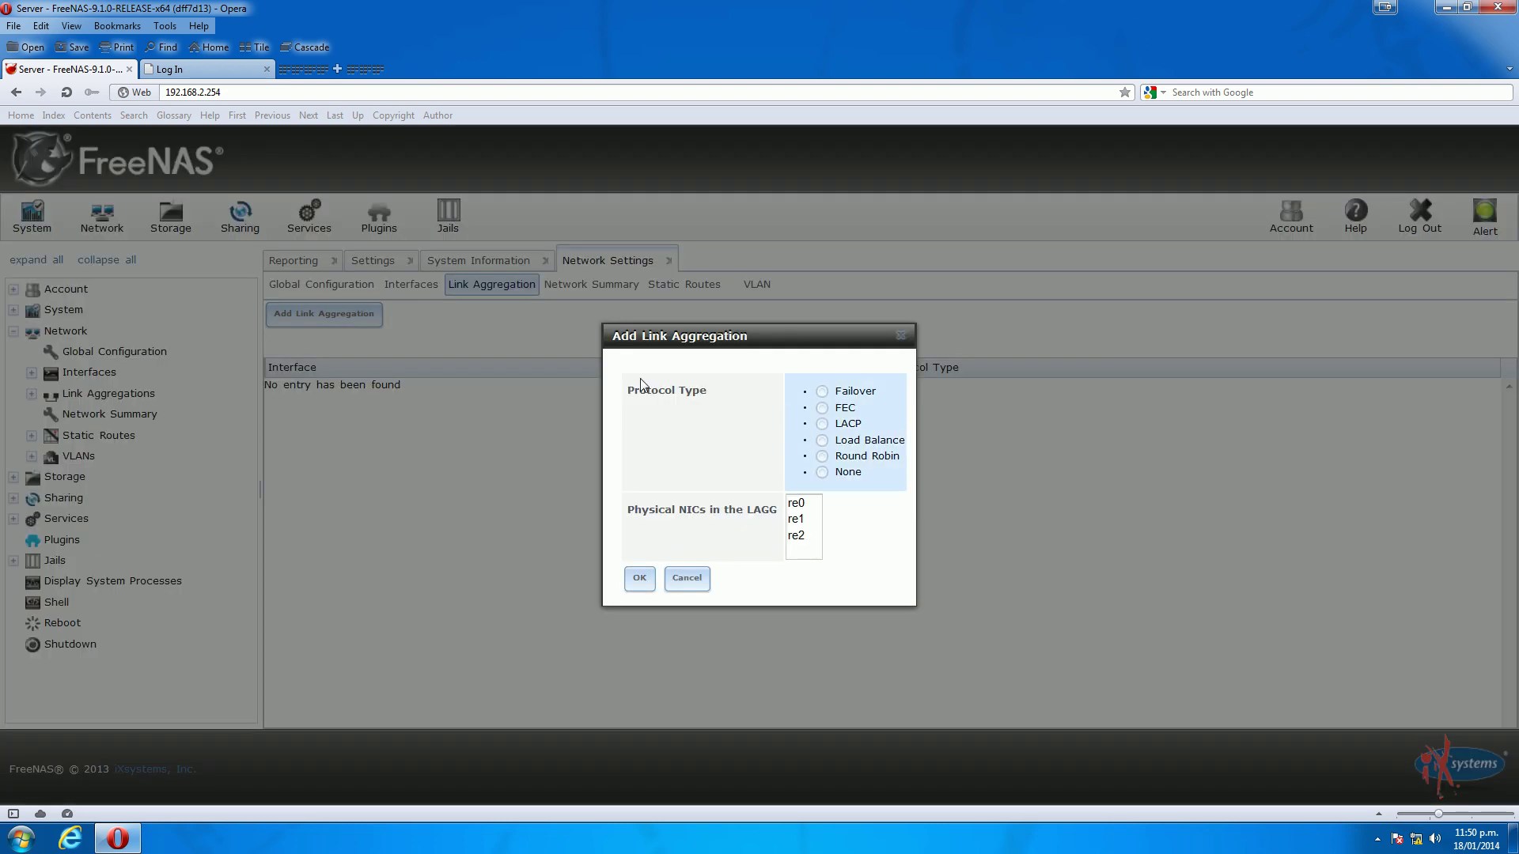
{"action": "left_click", "coordinate": [822, 424]}
{"action": "left_click", "coordinate": [788, 503]}
{"action": "left_click_drag", "start_coordinate": [769, 341], "coordinate": [763, 331]}
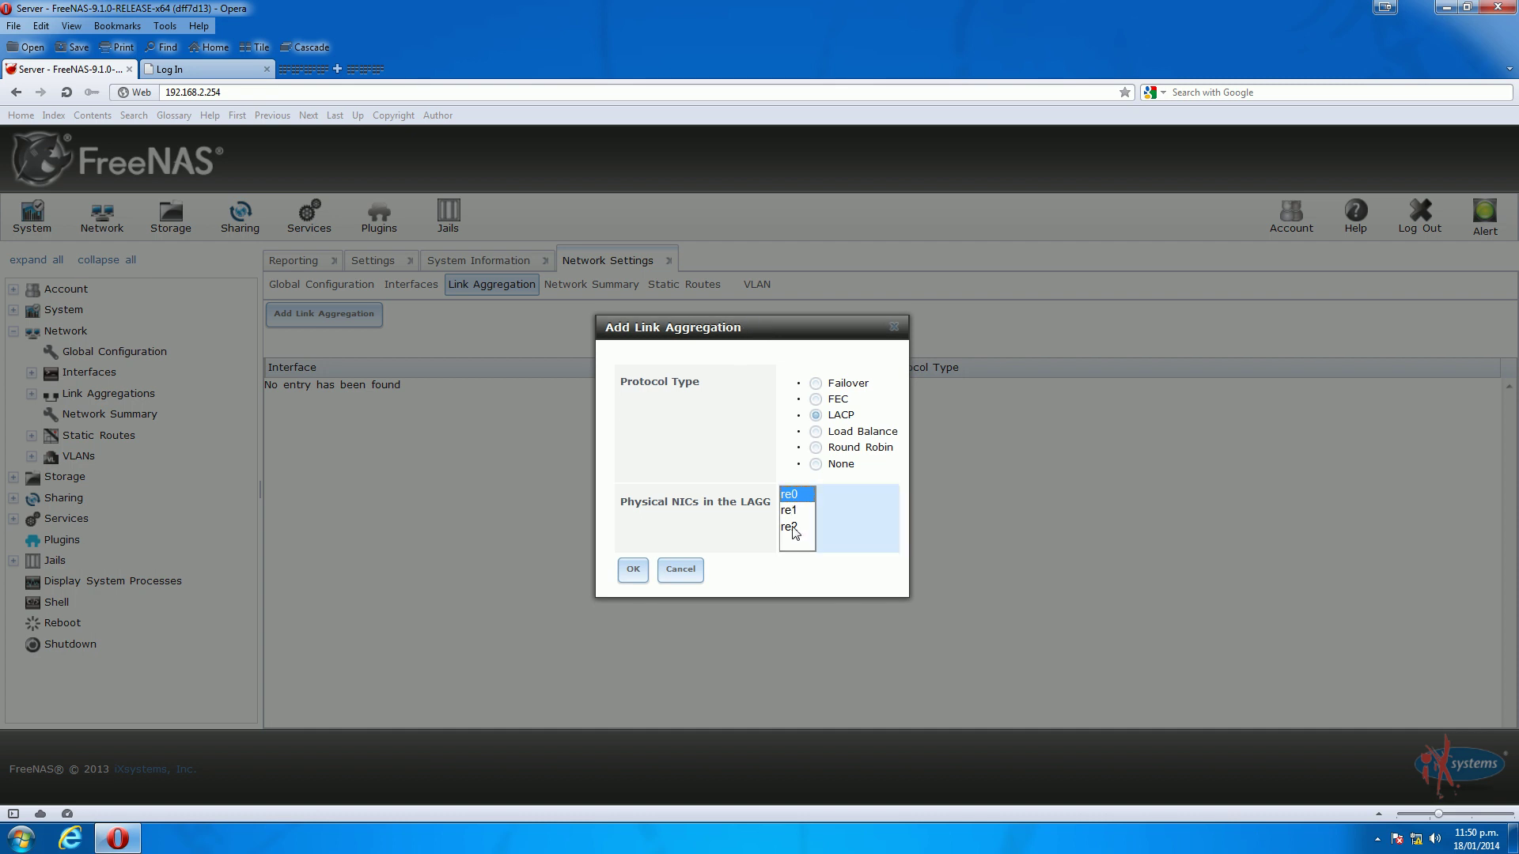
{"action": "left_click", "coordinate": [791, 527], "text": "shift"}
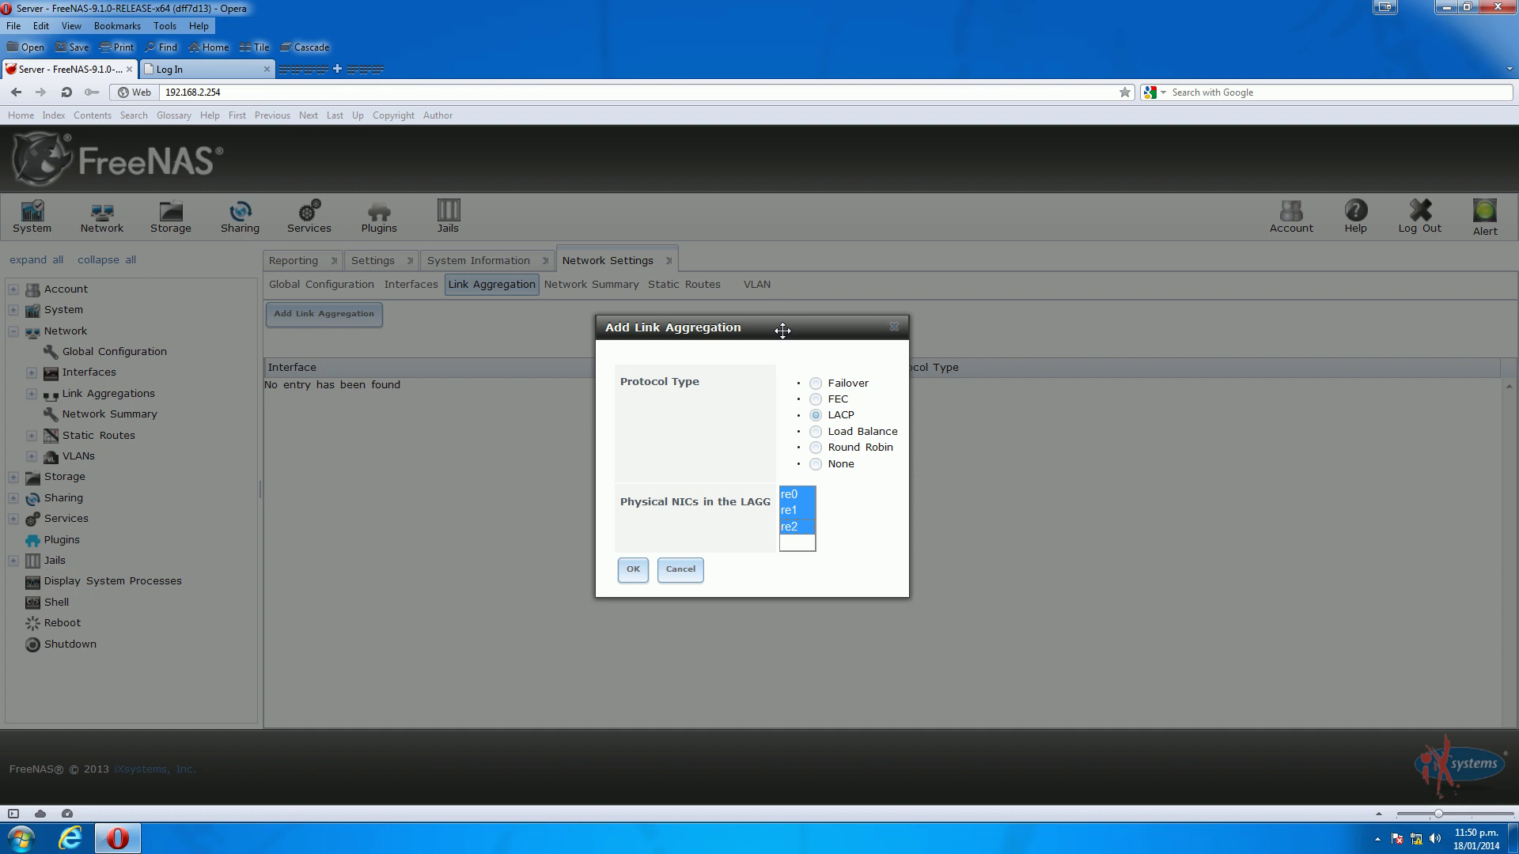
{"action": "left_click_drag", "start_coordinate": [783, 331], "coordinate": [782, 298]}
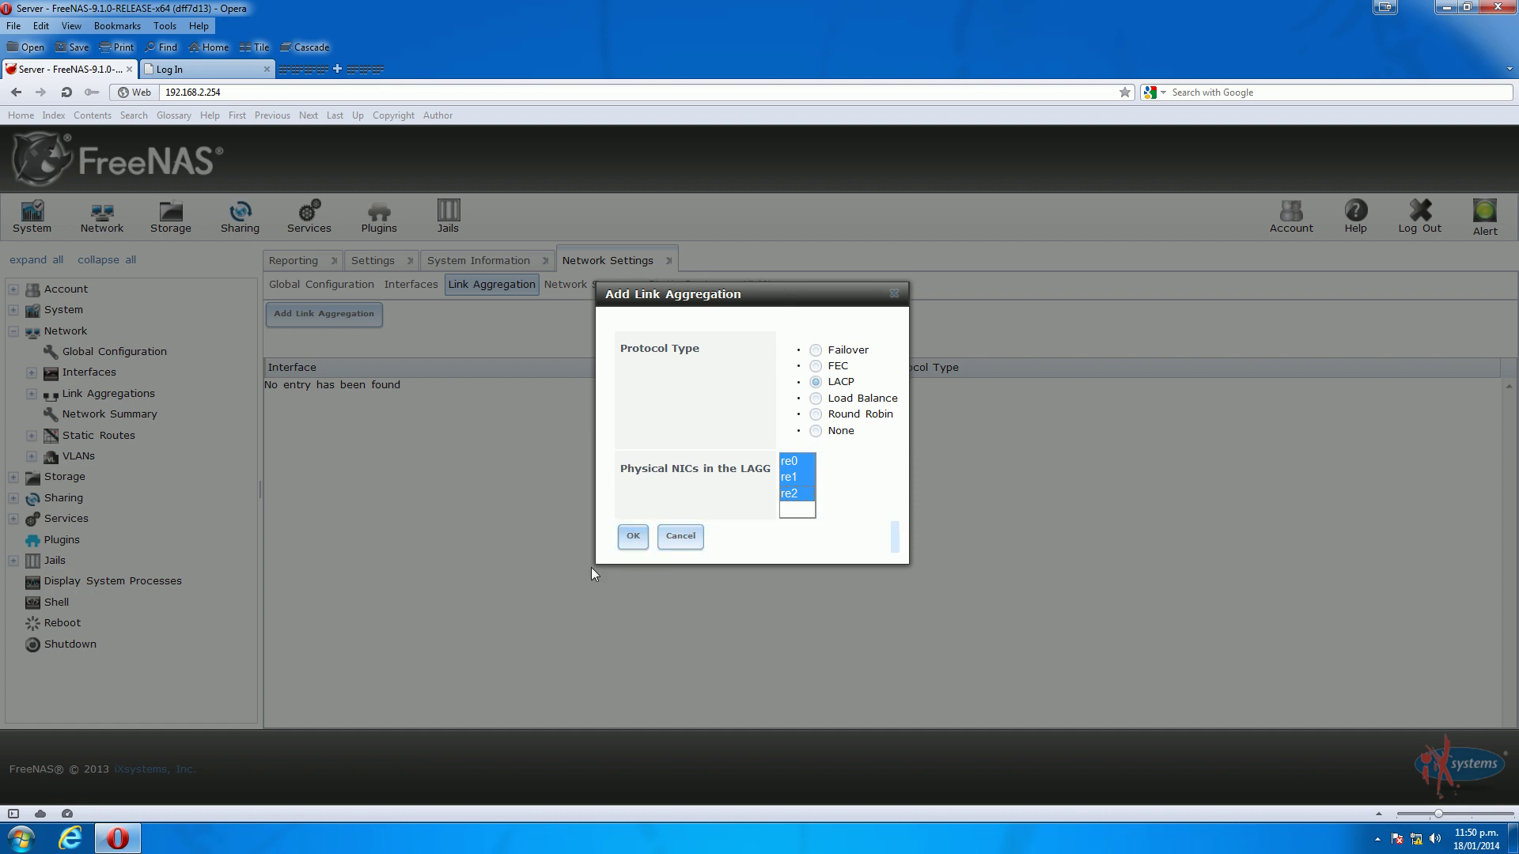
{"action": "left_click", "coordinate": [633, 538]}
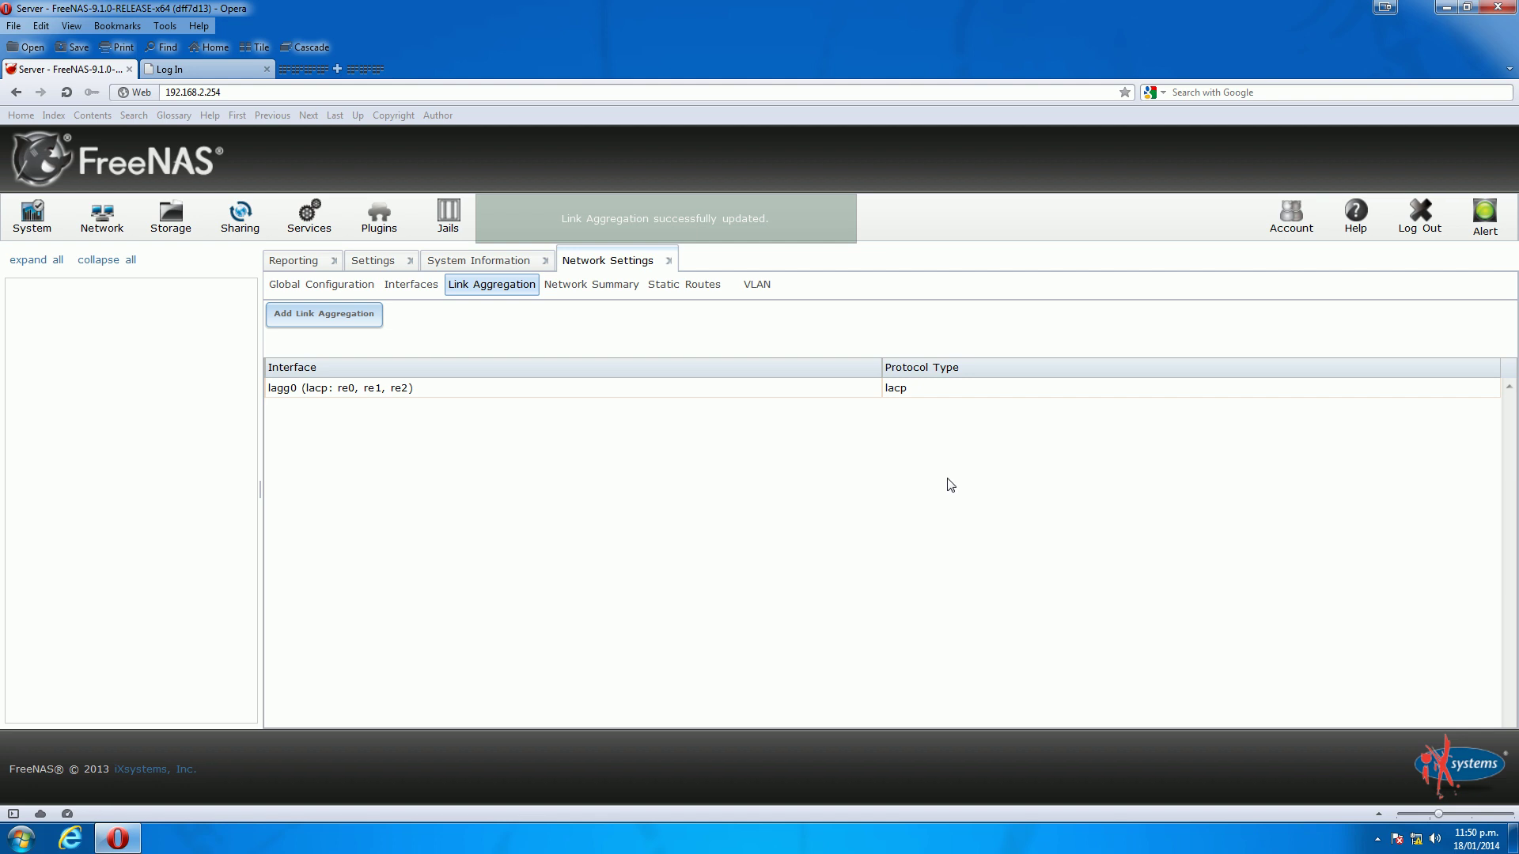
Edit the lagg0 interface to use IPv4 192.168.1.254 with netmask /24 (255.255.255.0) and save
{"action": "left_click", "coordinate": [291, 389]}
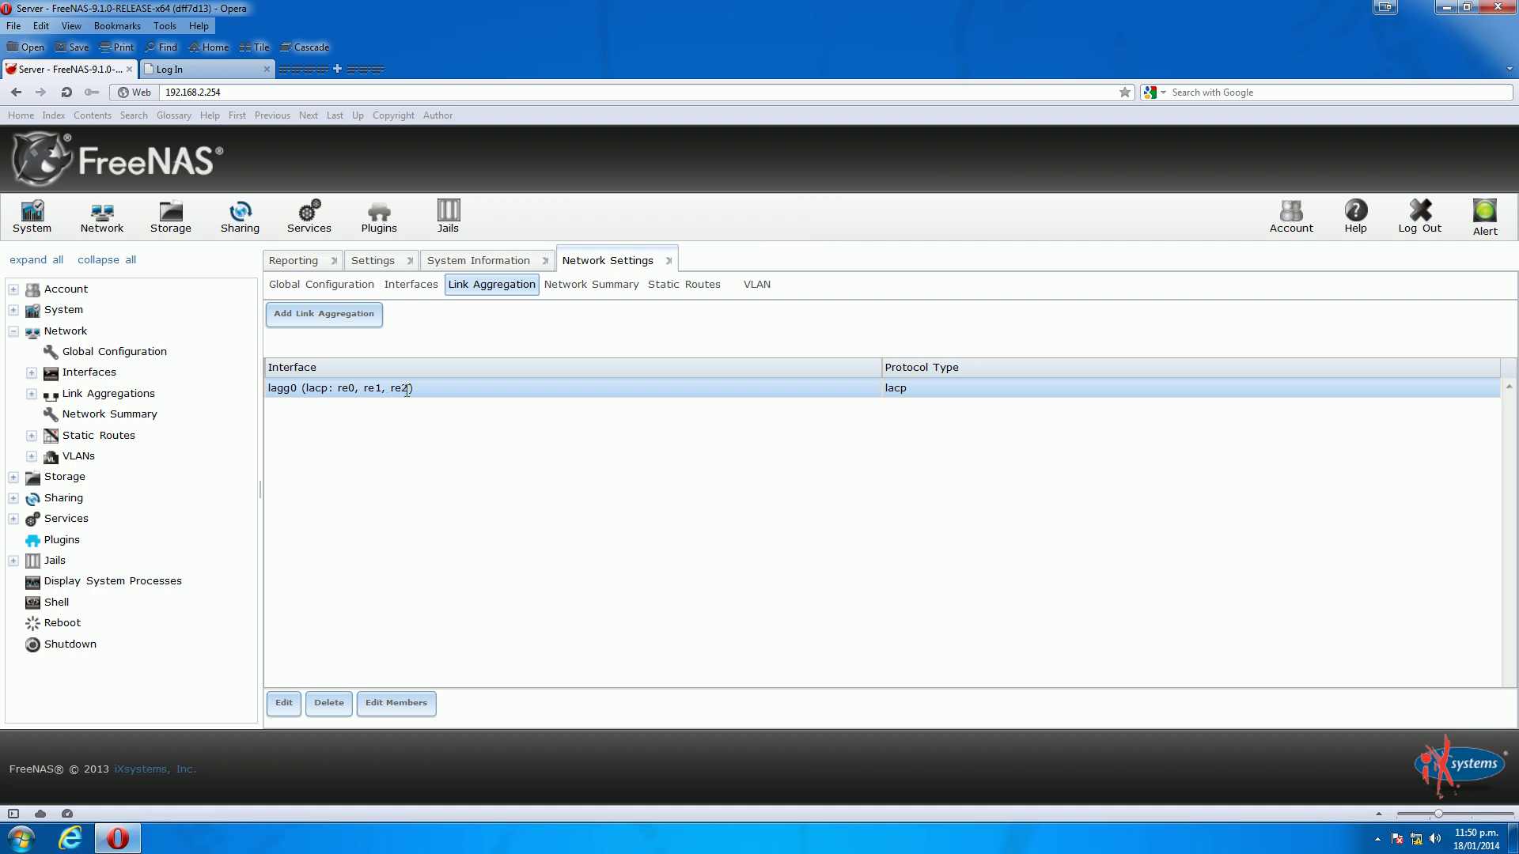
{"action": "left_click", "coordinate": [284, 704]}
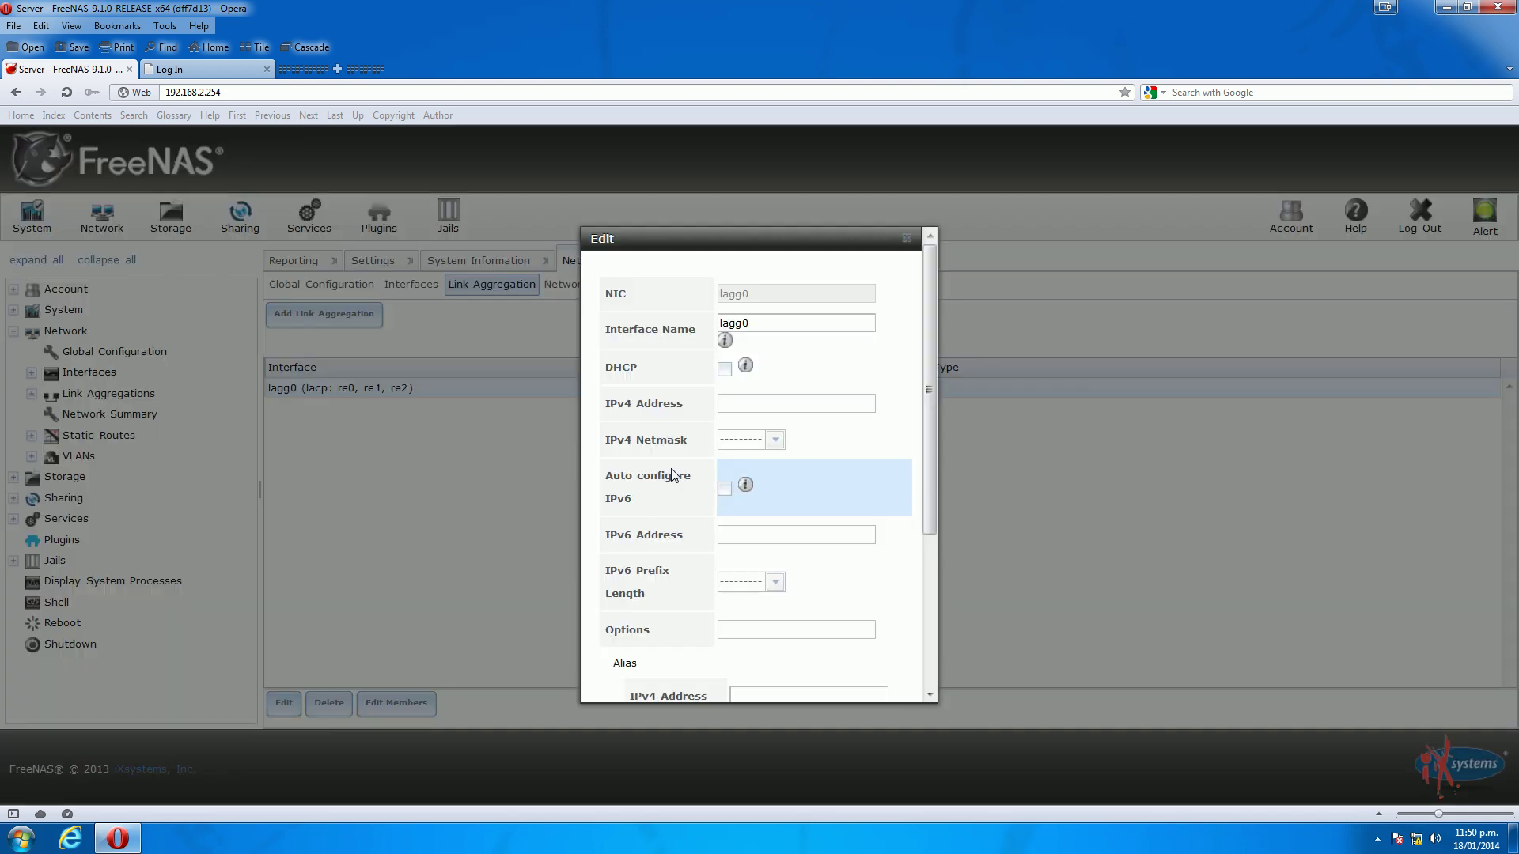
{"action": "double_click", "coordinate": [761, 322]}
{"action": "left_click", "coordinate": [765, 322]}
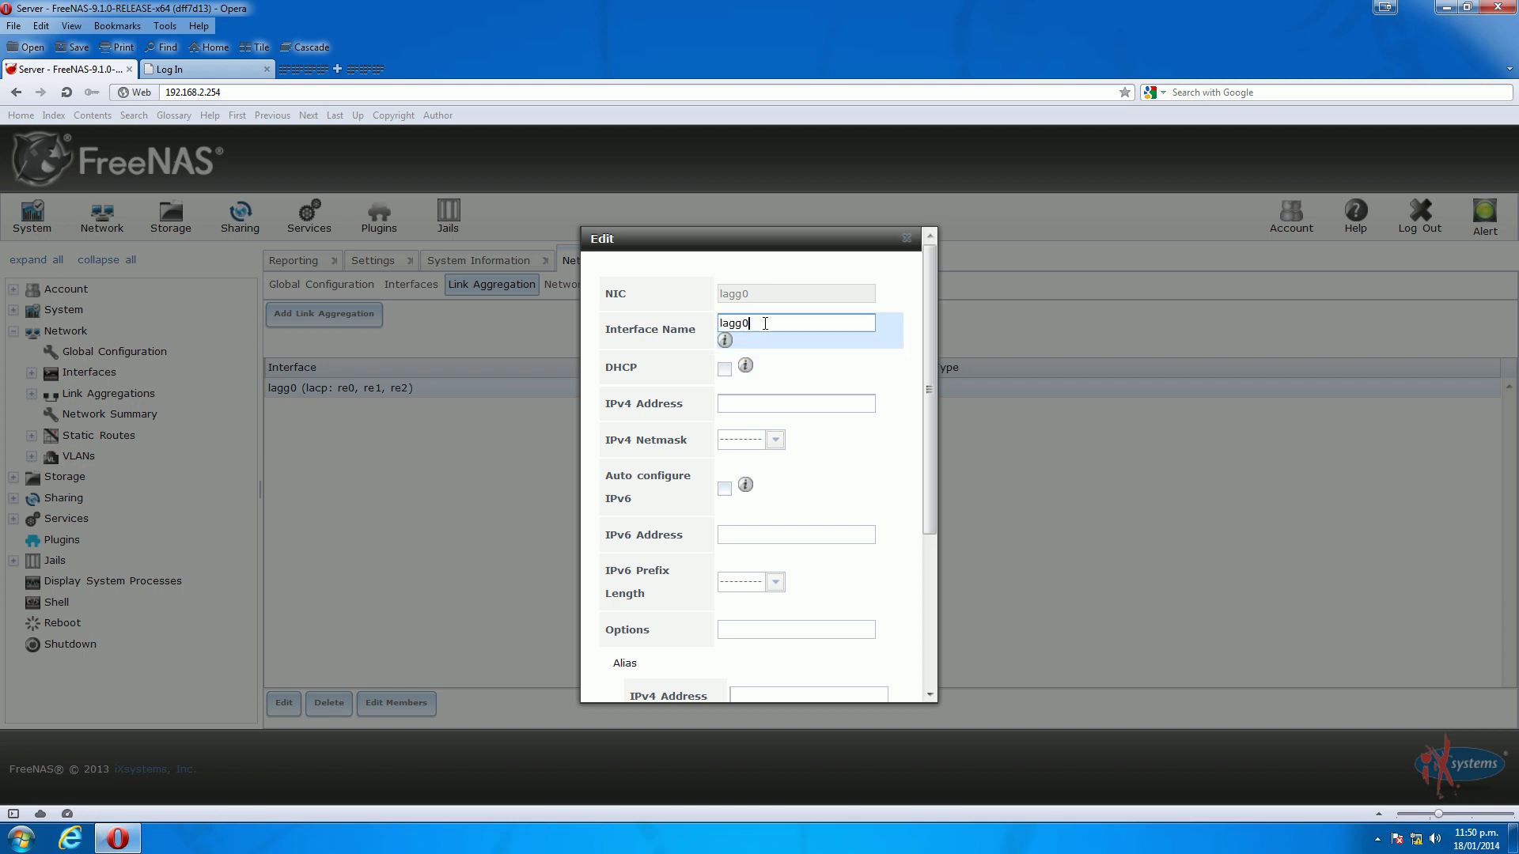
{"action": "double_click", "coordinate": [763, 323]}
{"action": "left_click", "coordinate": [767, 404]}
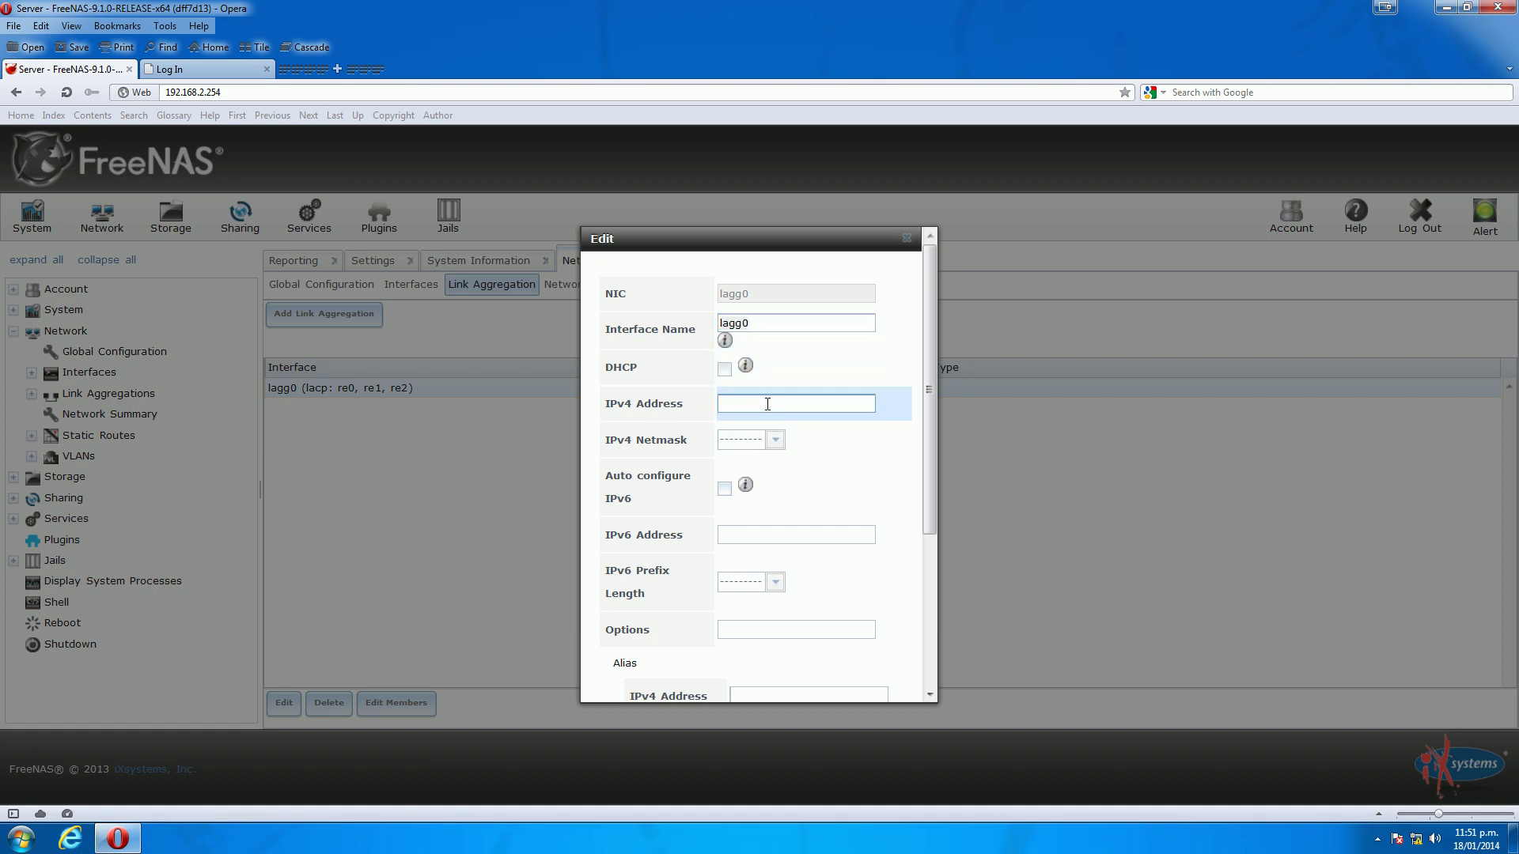
{"action": "type", "text": "192.168.1.254"}
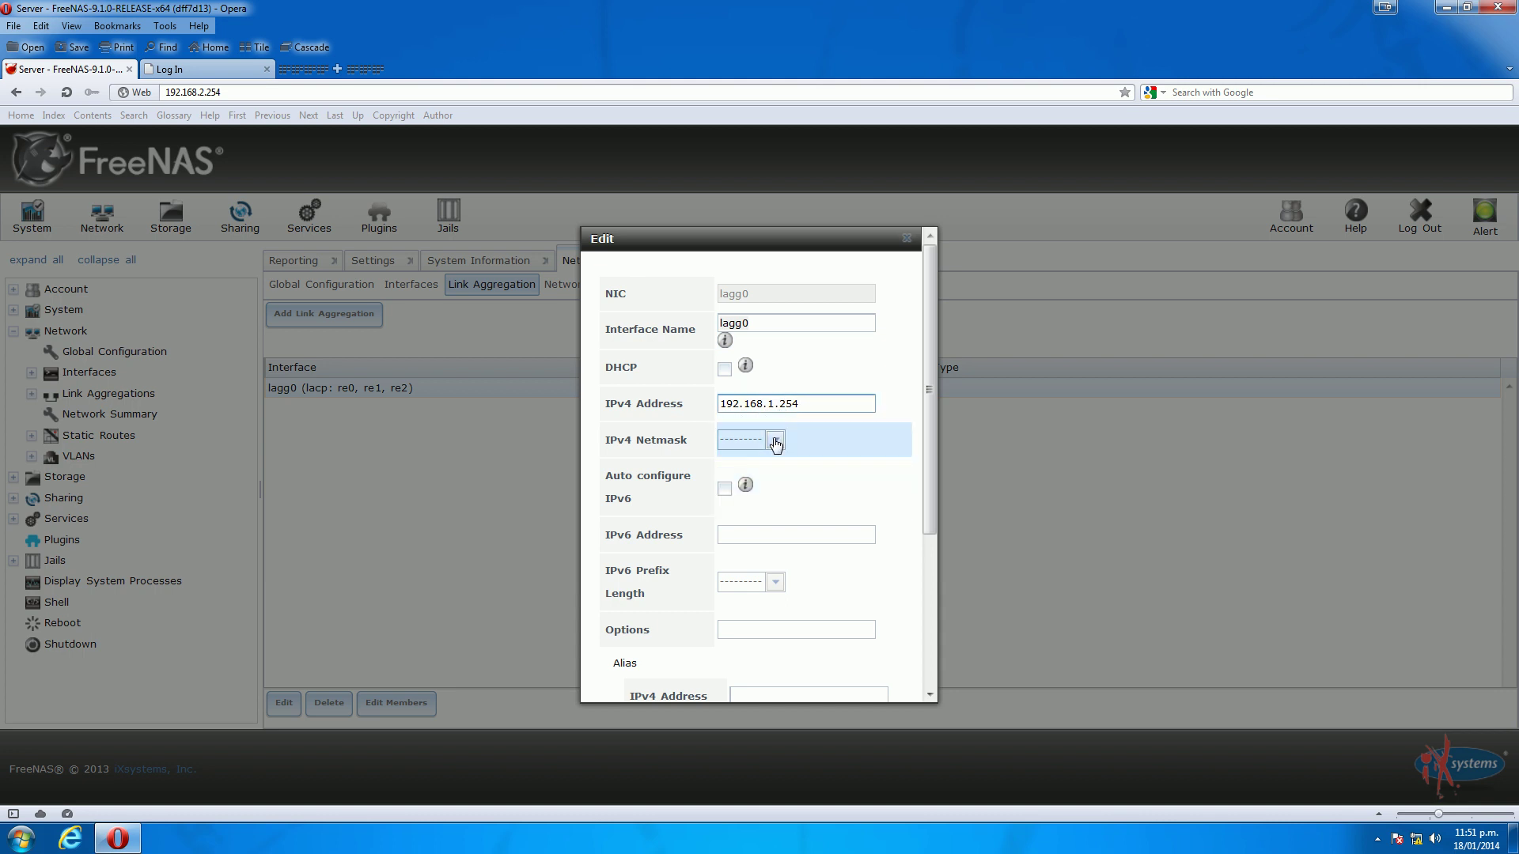
{"action": "left_click", "coordinate": [774, 441]}
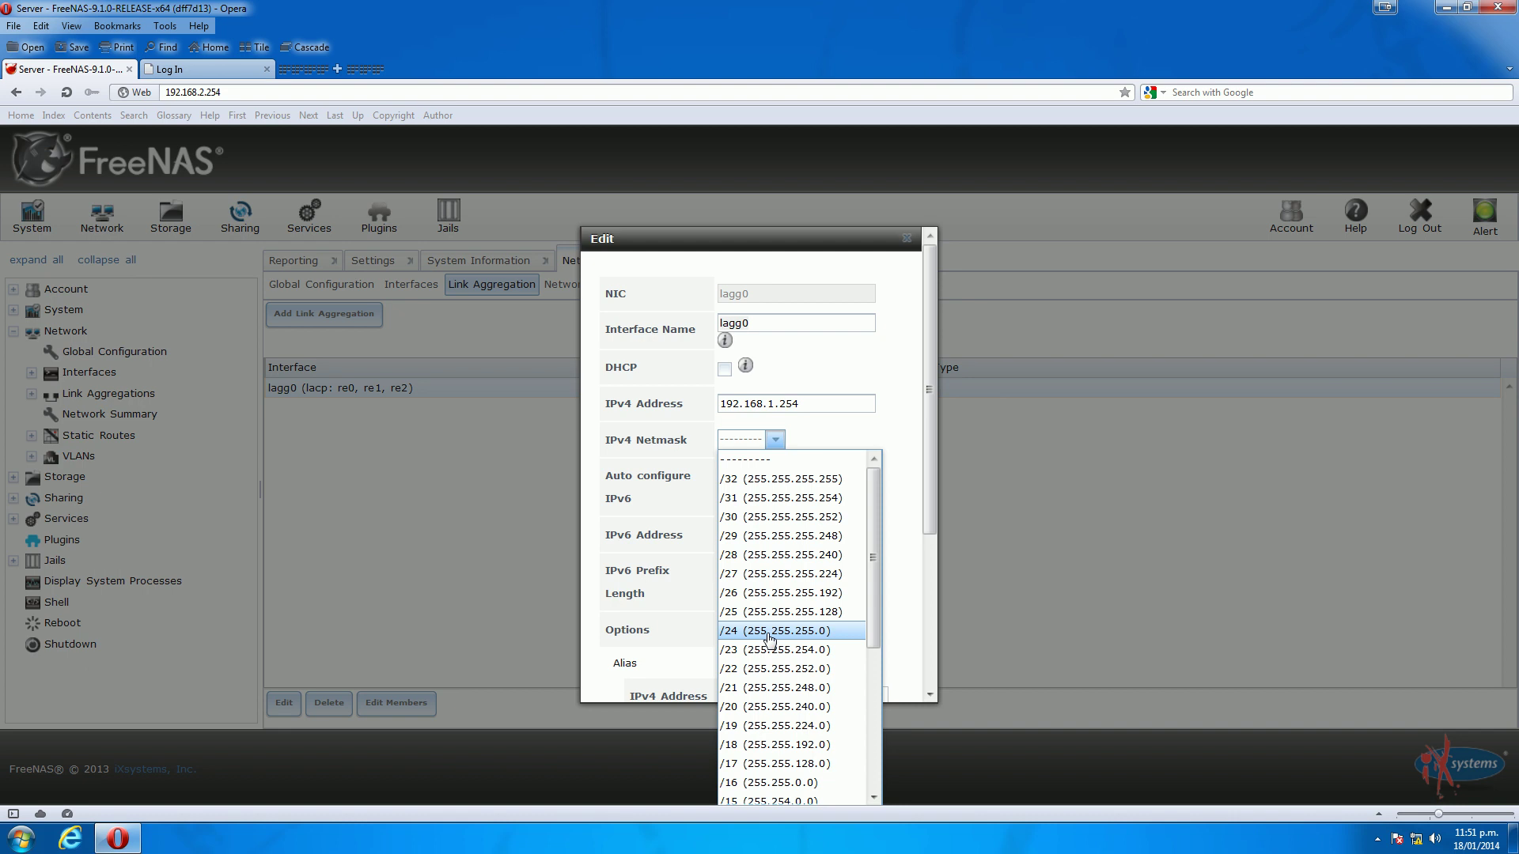
{"action": "left_click", "coordinate": [769, 632]}
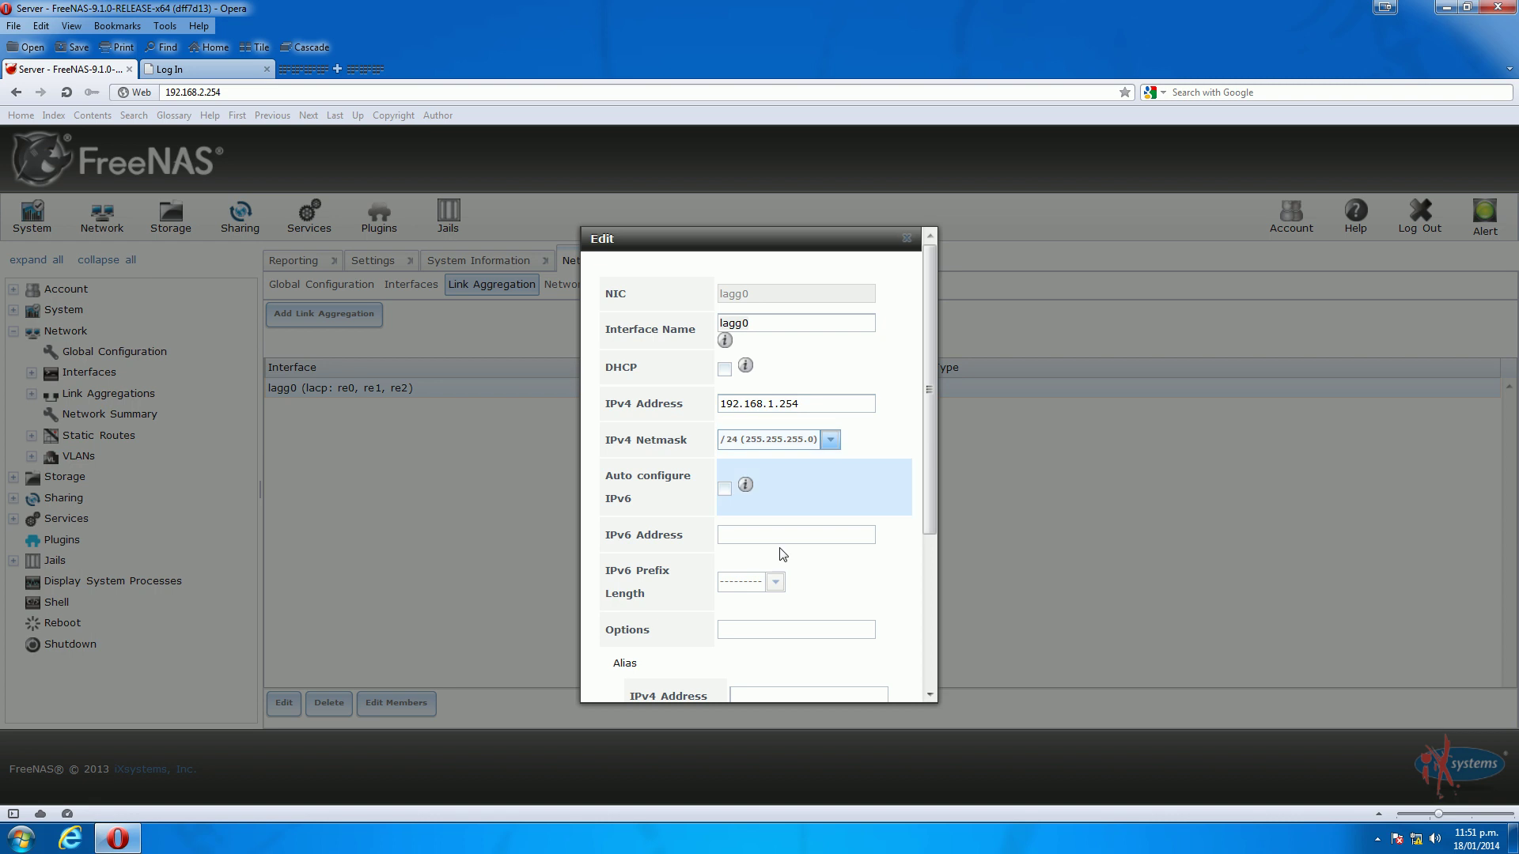
{"action": "scroll", "coordinate": [933, 561], "scroll_direction": "down", "scroll_amount": 1}
{"action": "scroll", "coordinate": [933, 561], "scroll_direction": "down", "scroll_amount": 5}
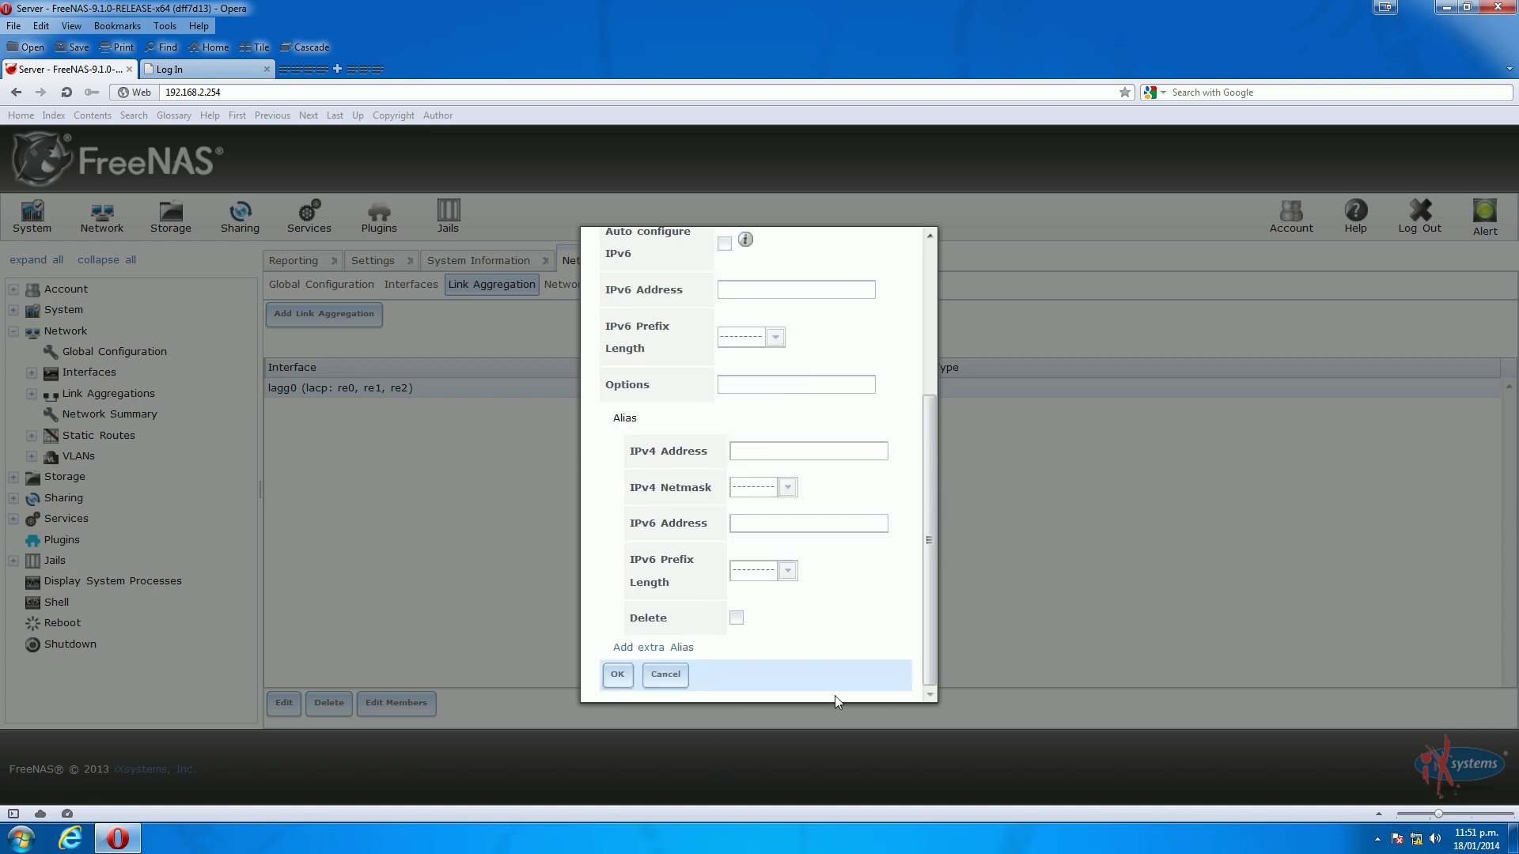
{"action": "left_click", "coordinate": [619, 674]}
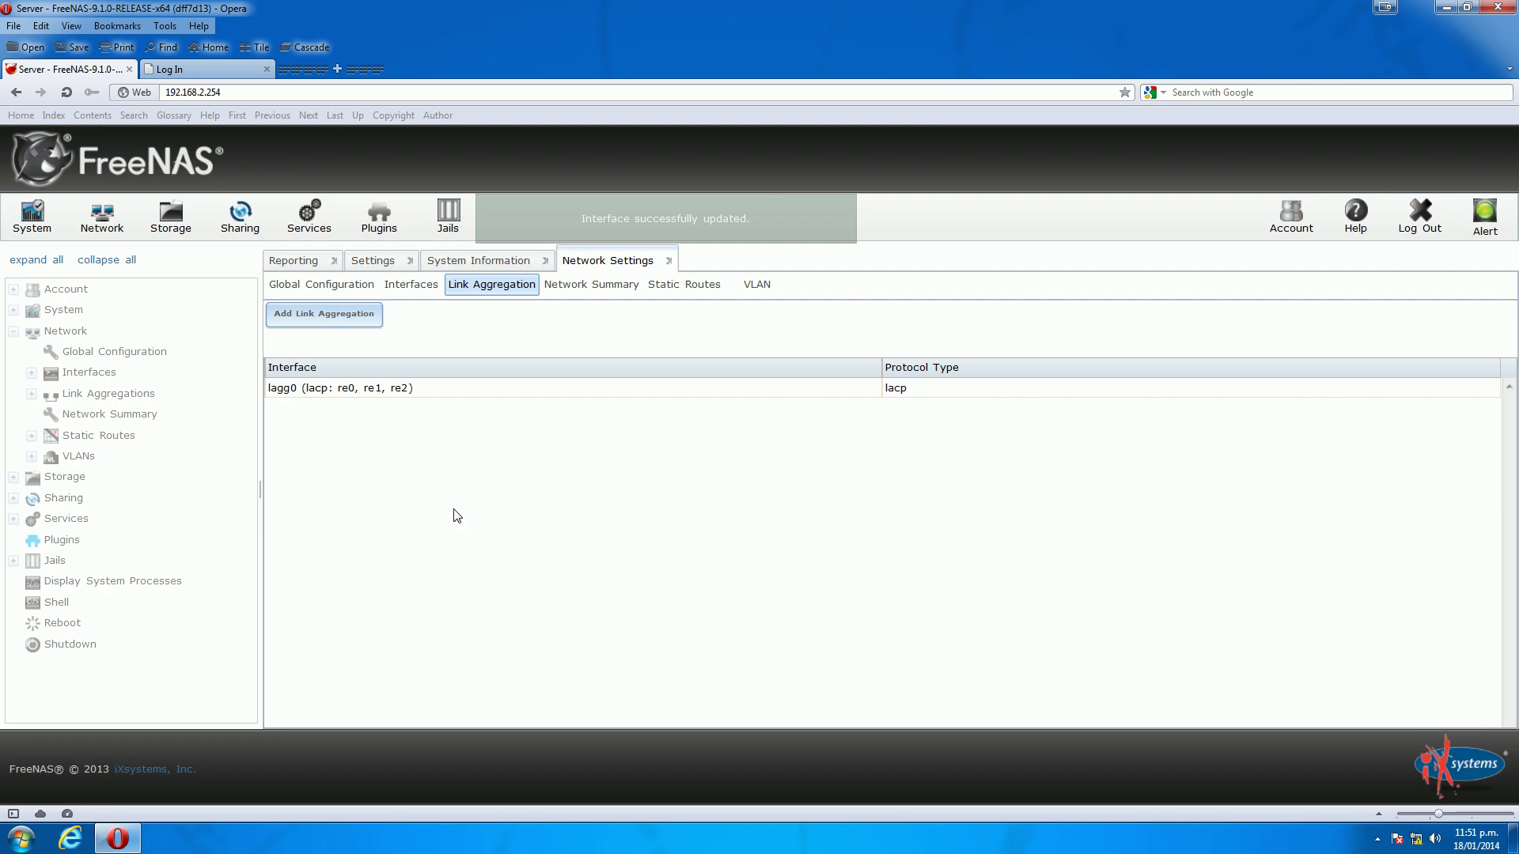
Delete the re3 'Temp Interface' entry from the interfaces list and confirm the deletion
{"action": "left_click", "coordinate": [301, 390]}
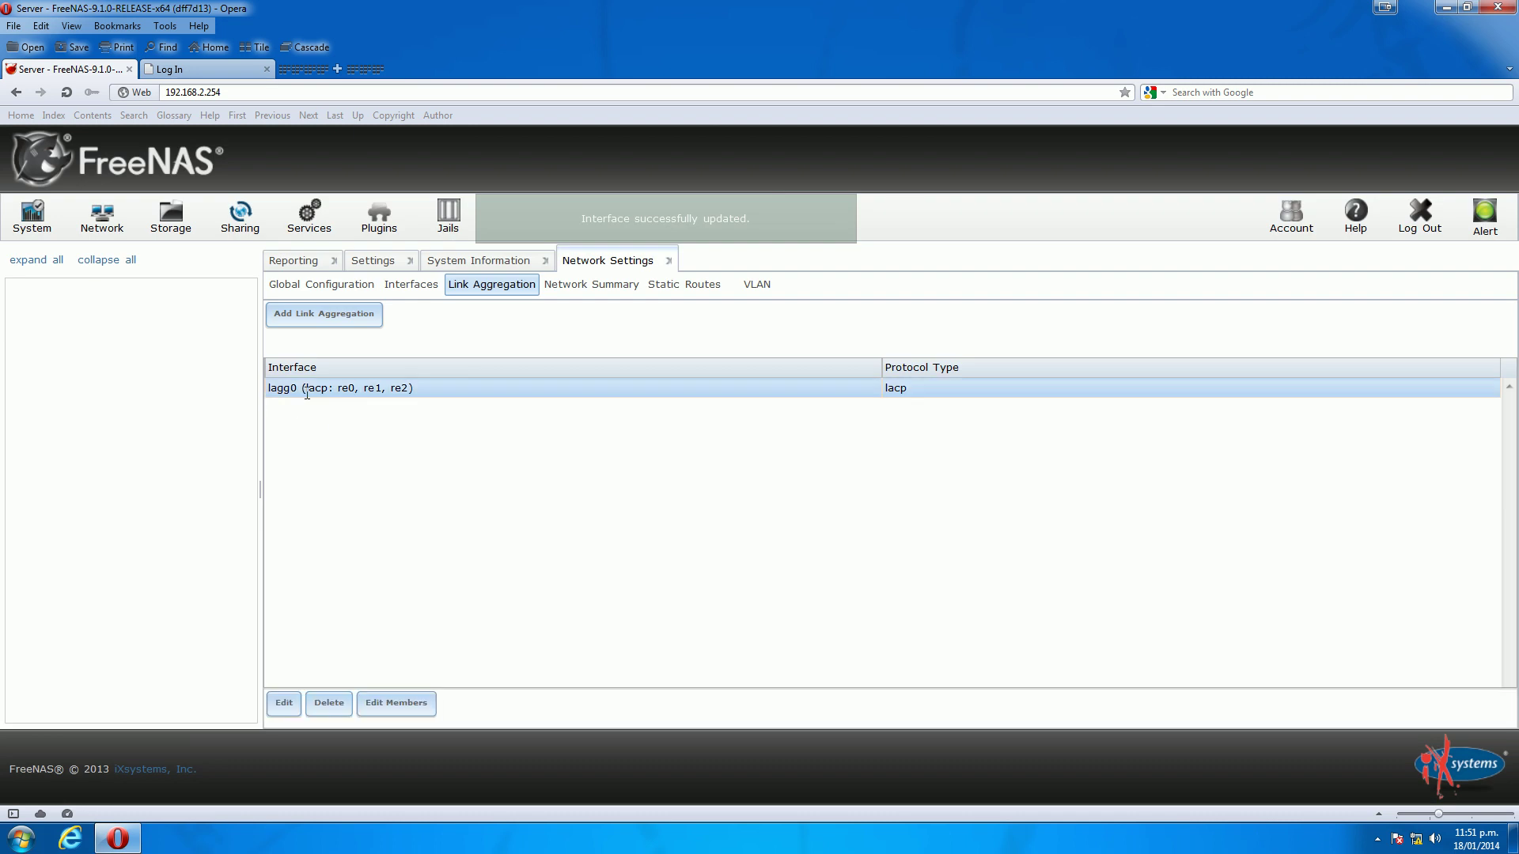
{"action": "left_click", "coordinate": [286, 705]}
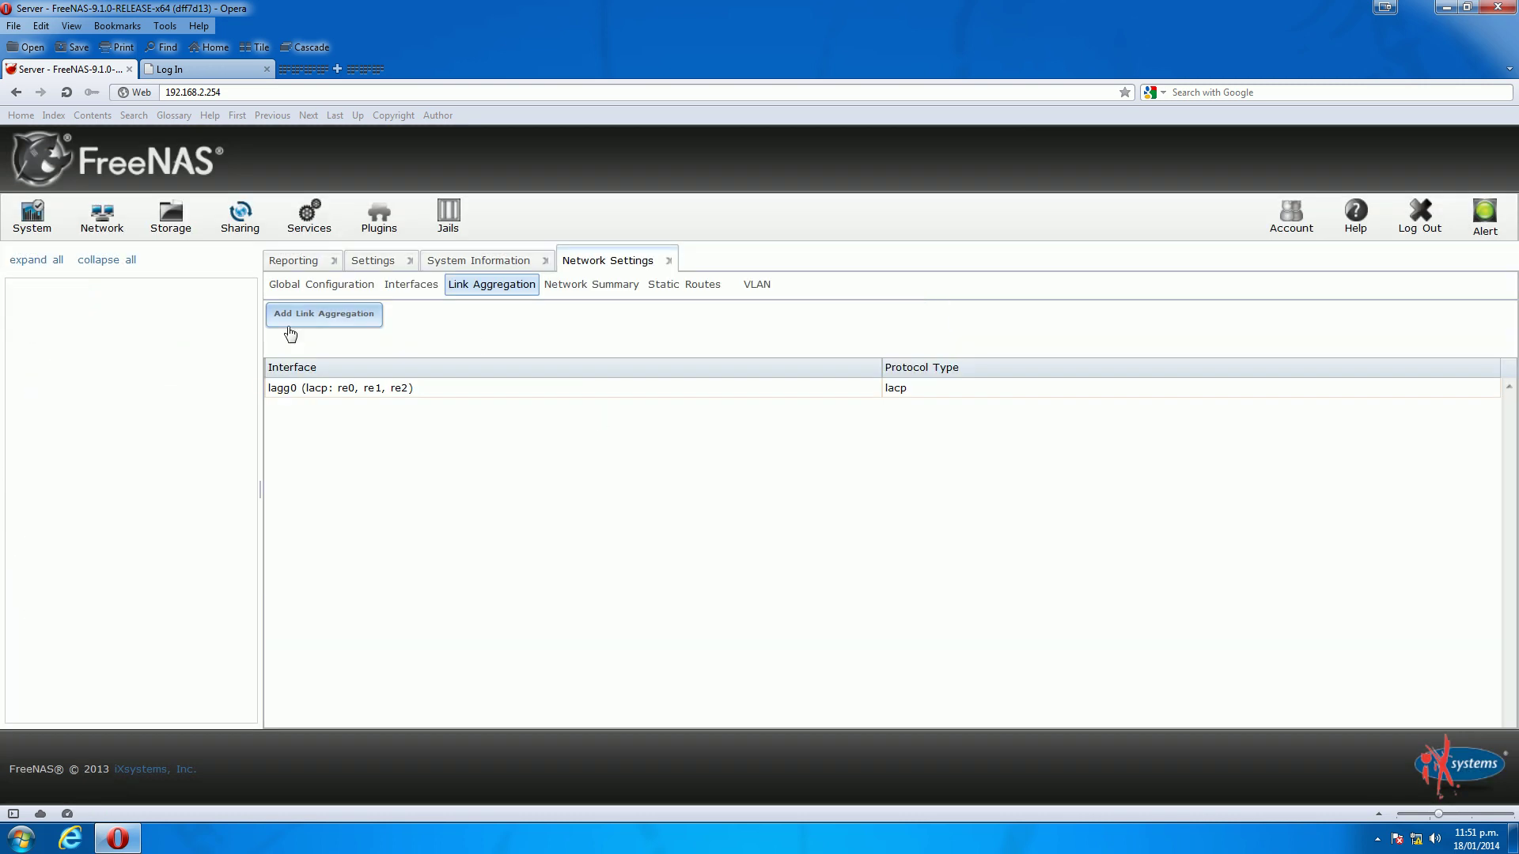
{"action": "left_click", "coordinate": [416, 286]}
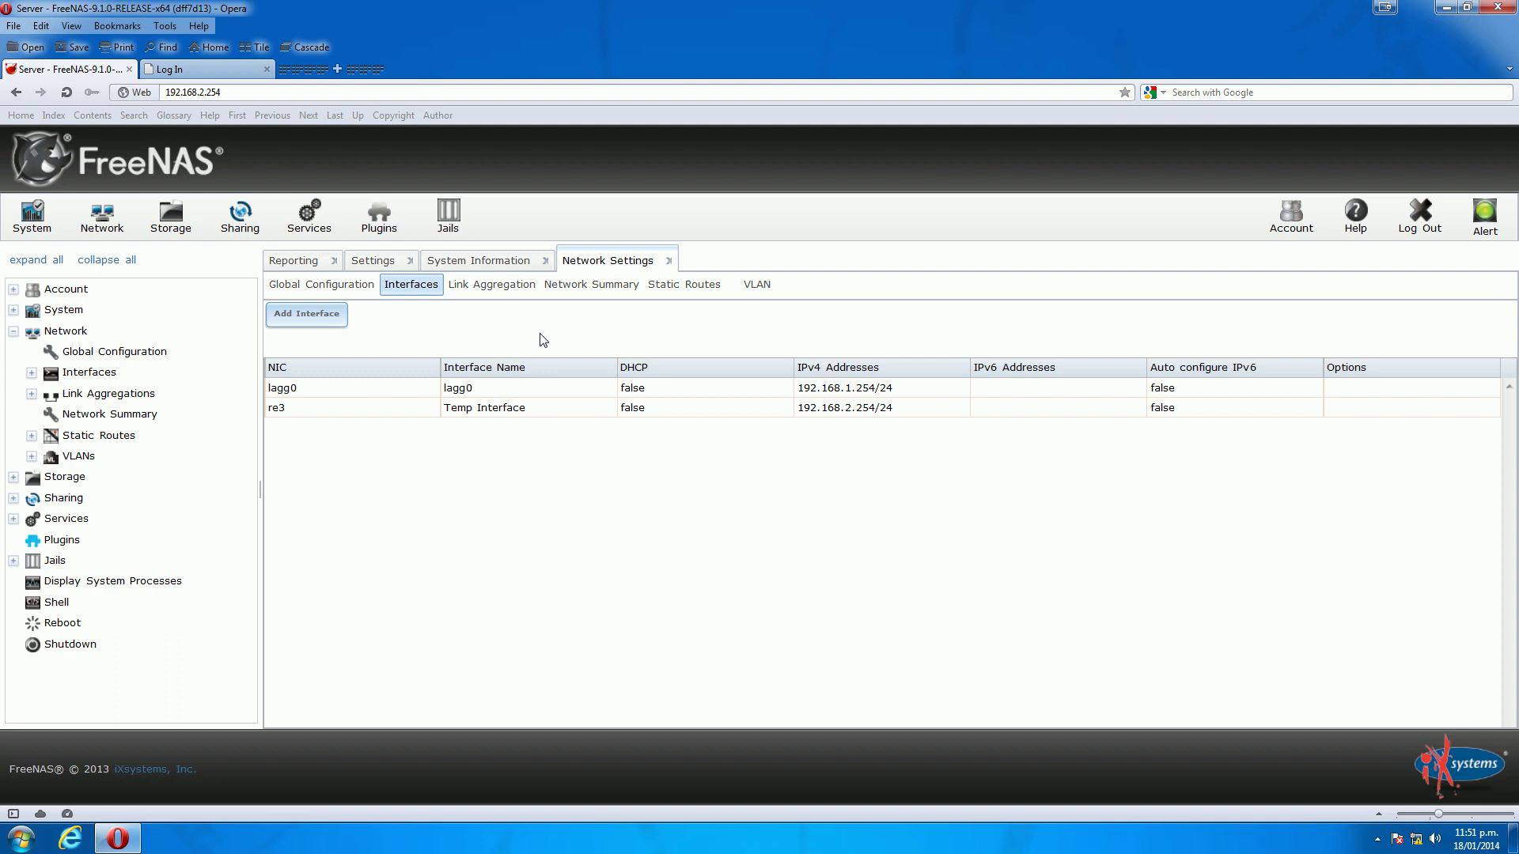
{"action": "left_click", "coordinate": [278, 408]}
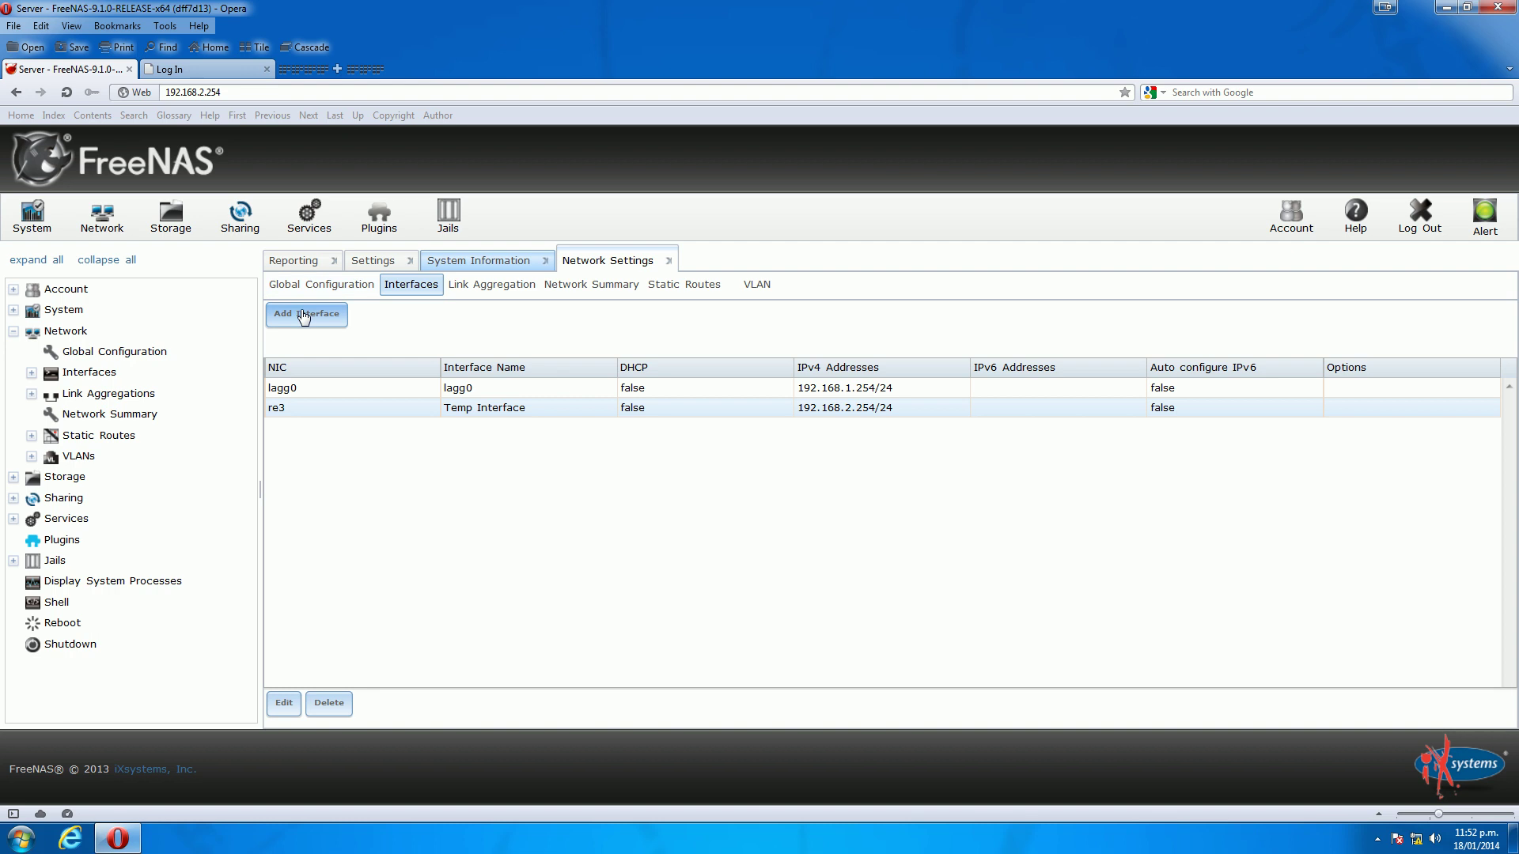
{"action": "left_click", "coordinate": [324, 704]}
{"action": "left_click", "coordinate": [690, 489]}
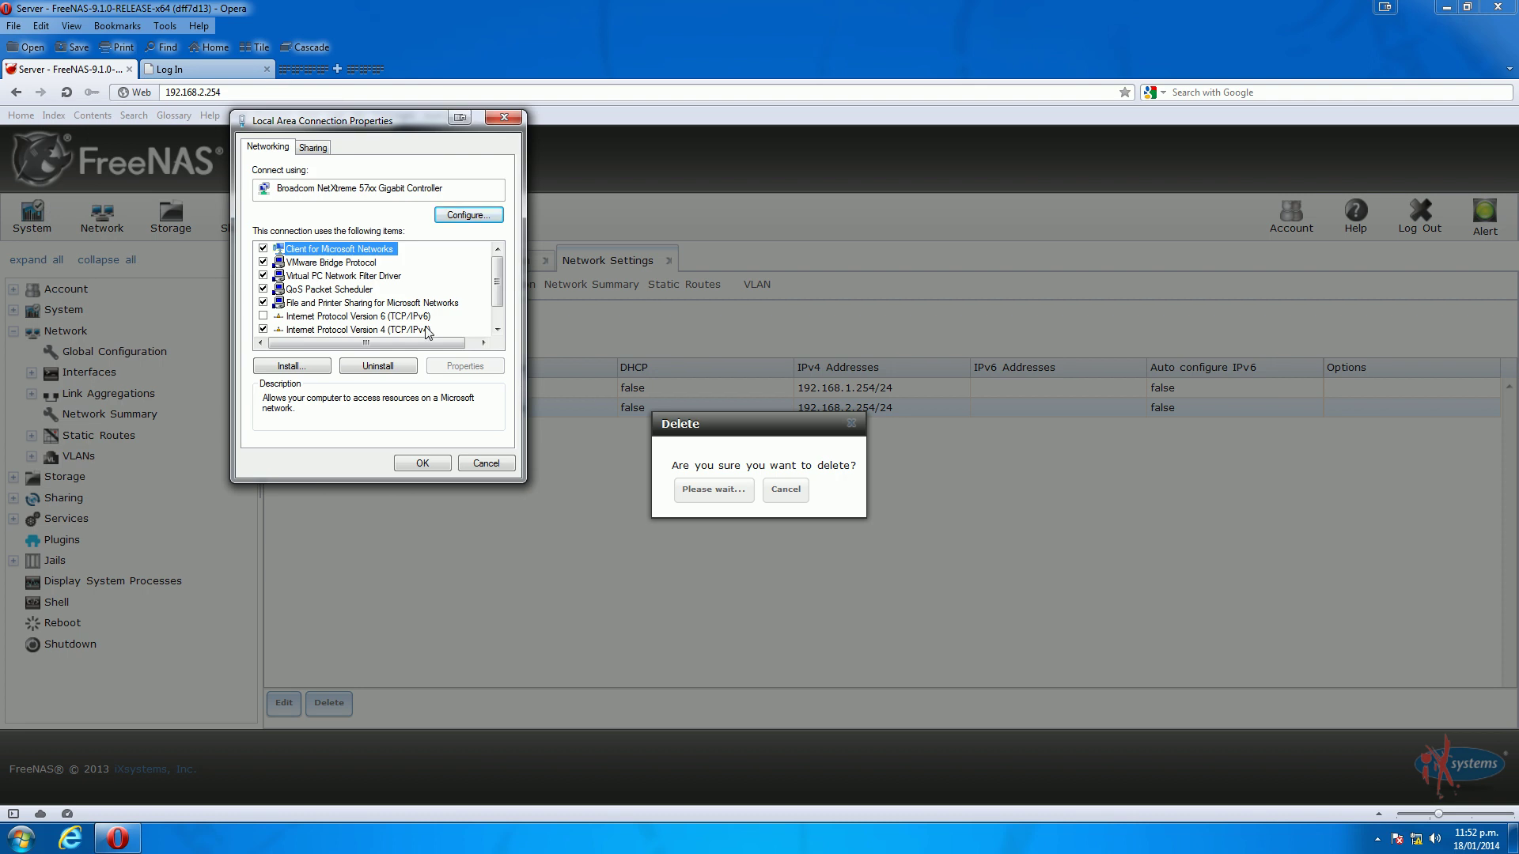
Change the PC's IPv4 address from 192.168.2.15 to 192.168.1.15 and apply
{"action": "double_click", "coordinate": [425, 329]}
{"action": "double_click", "coordinate": [491, 314]}
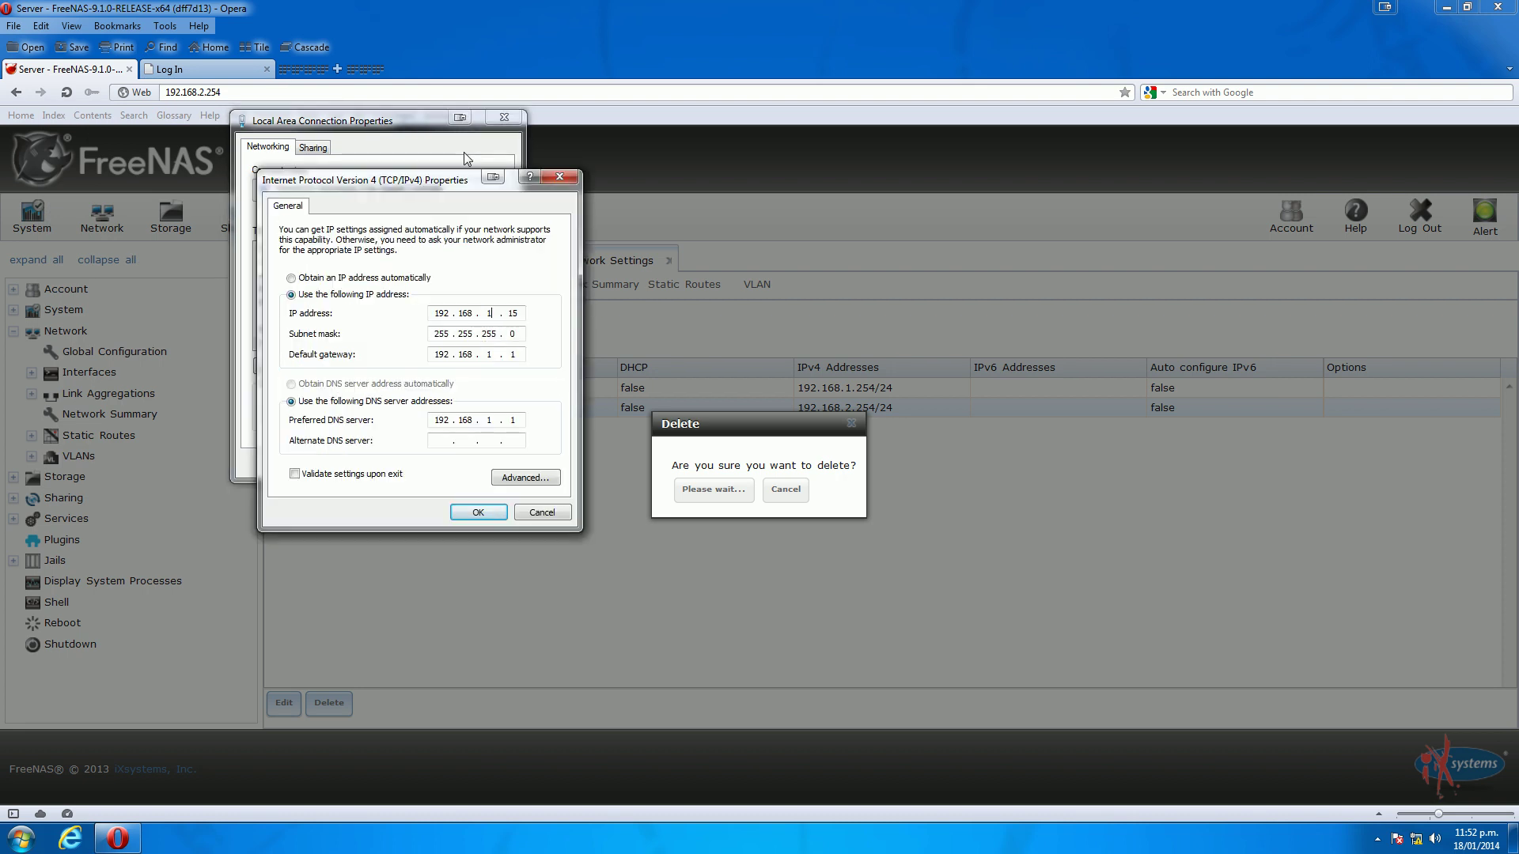
{"action": "left_click_drag", "start_coordinate": [437, 177], "coordinate": [494, 166]}
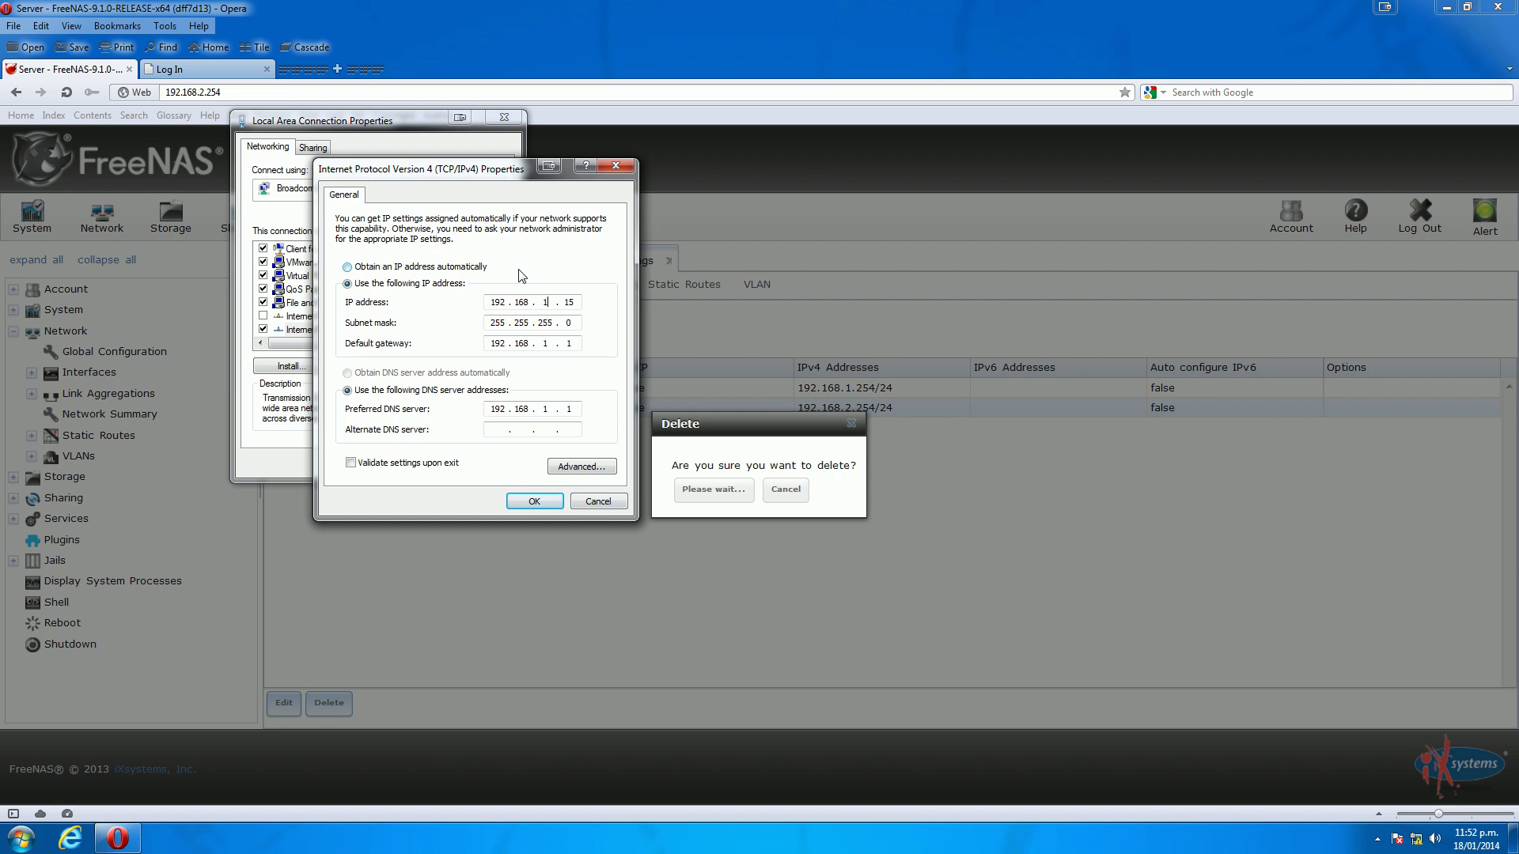
{"action": "left_click", "coordinate": [534, 502]}
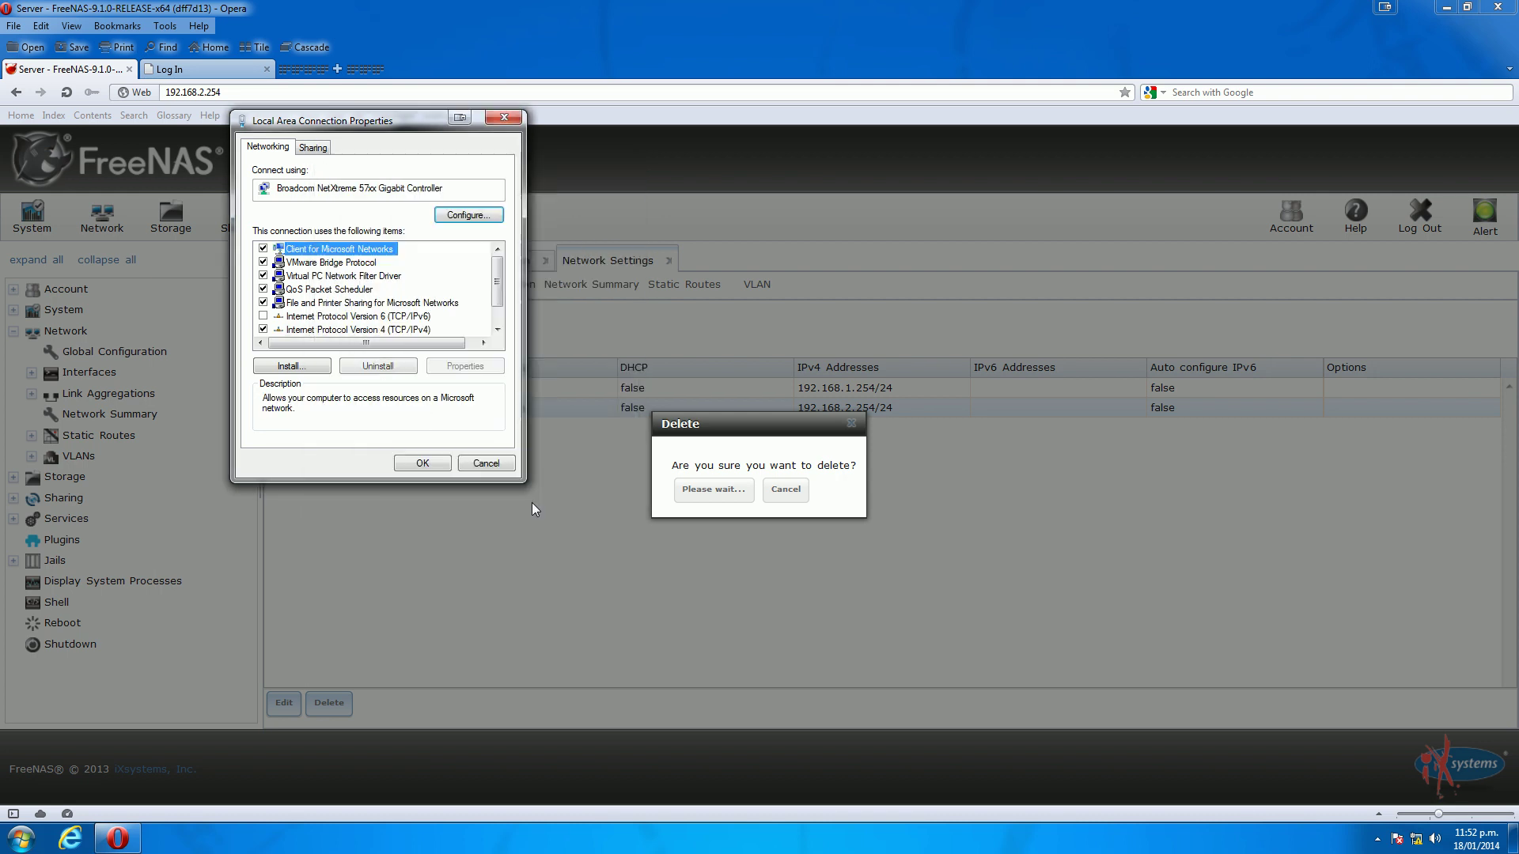
{"action": "left_click", "coordinate": [424, 468]}
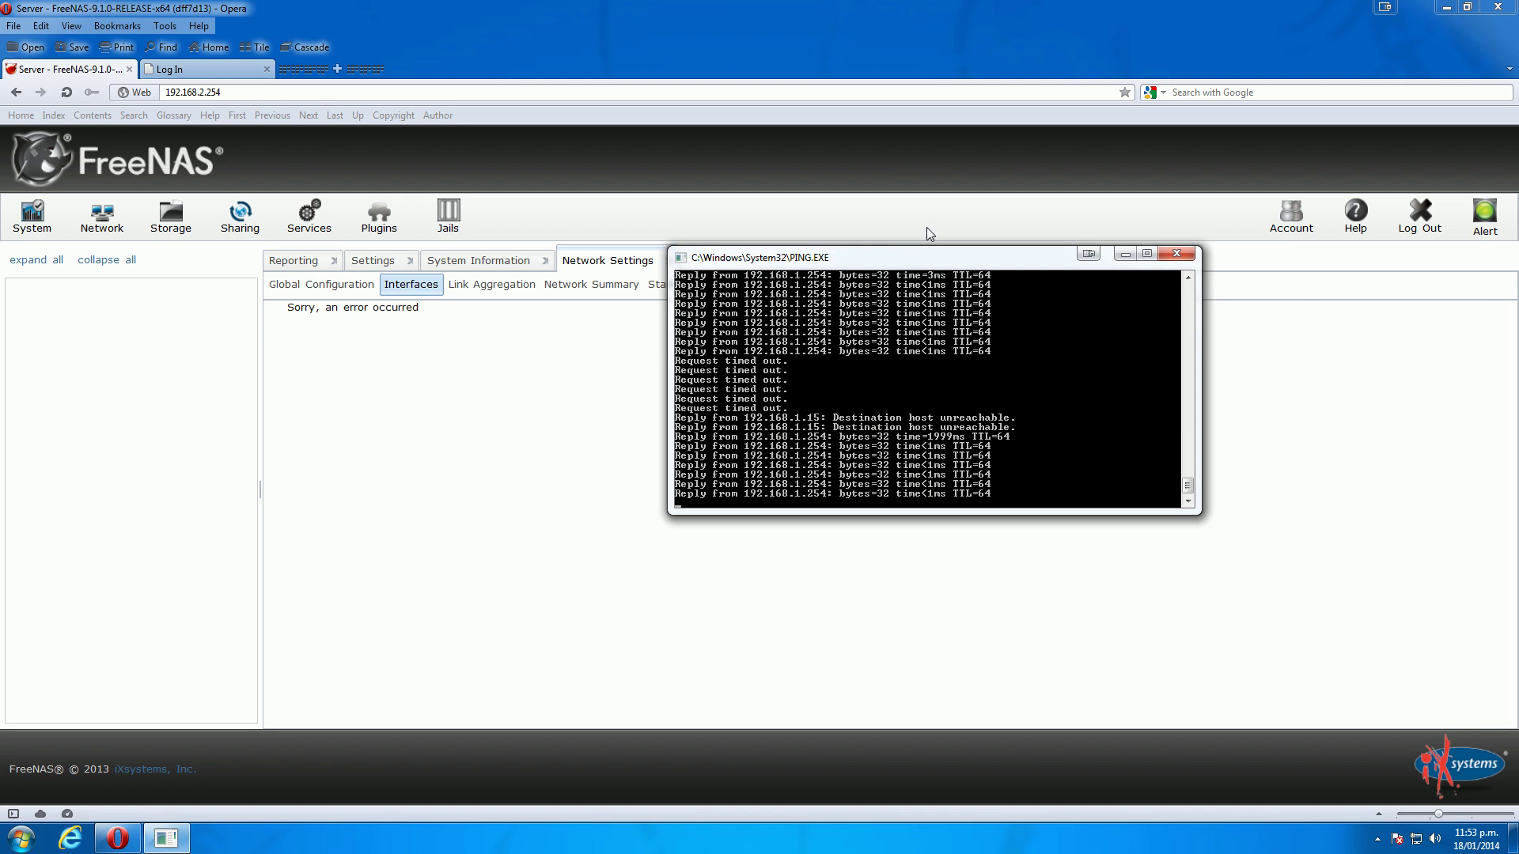
{"action": "left_click_drag", "start_coordinate": [923, 255], "coordinate": [889, 331]}
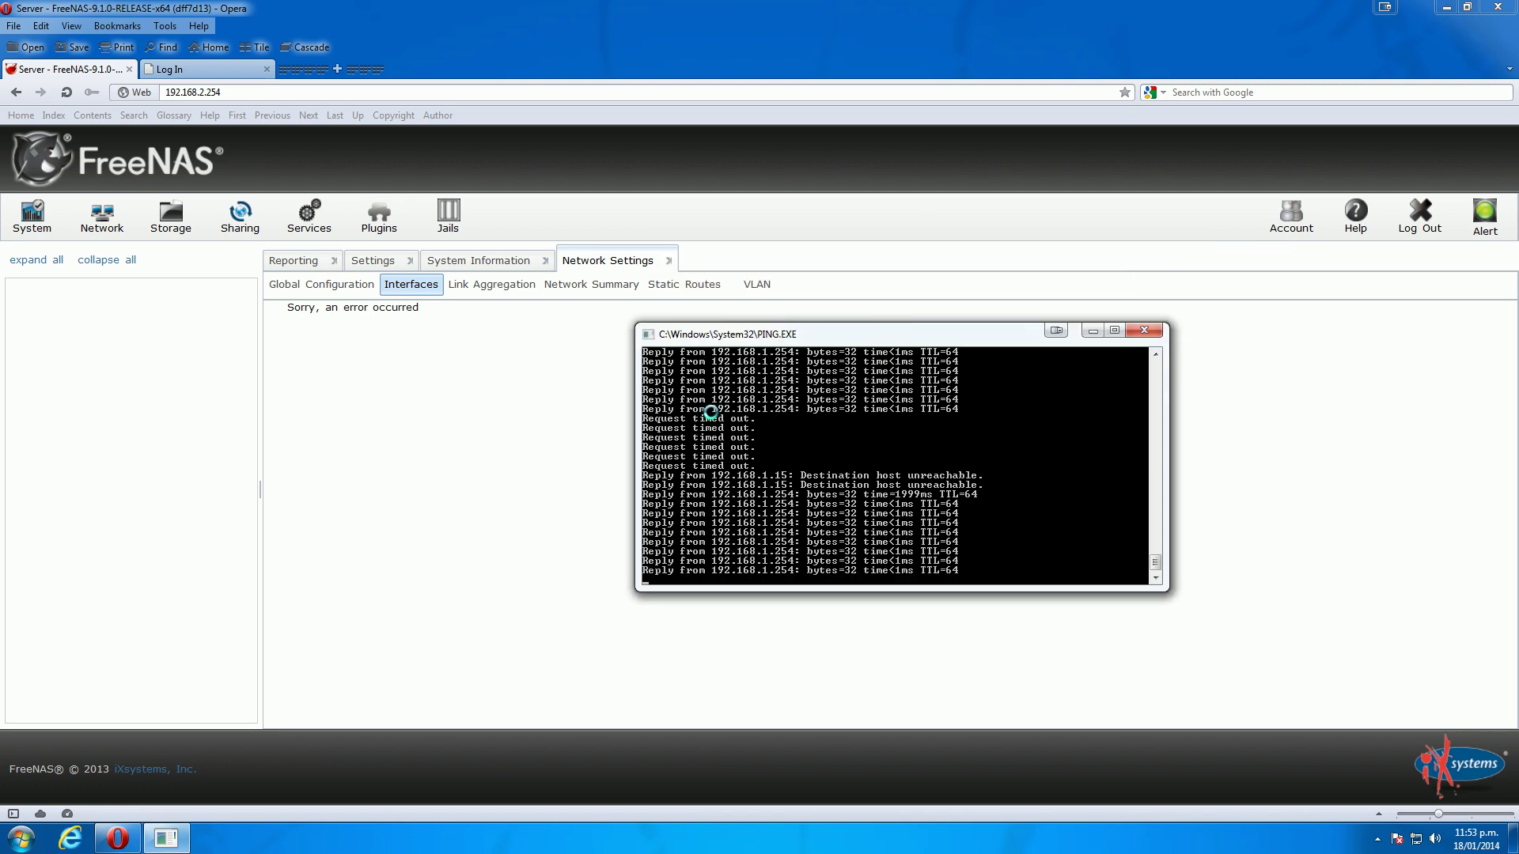
{"action": "key", "text": "ctrl+c"}
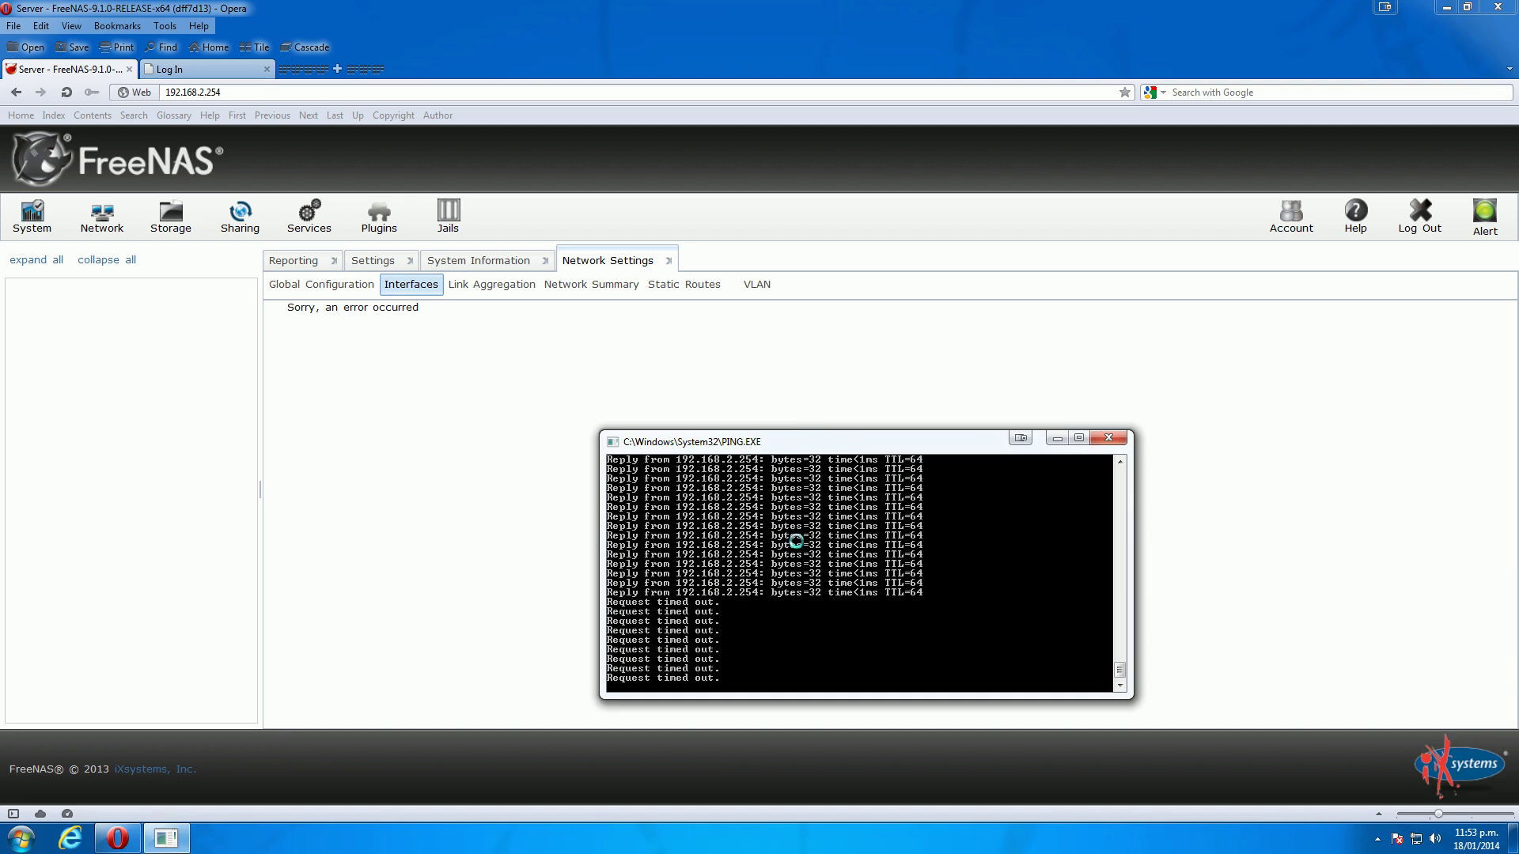
{"action": "key", "text": "ctrl+c"}
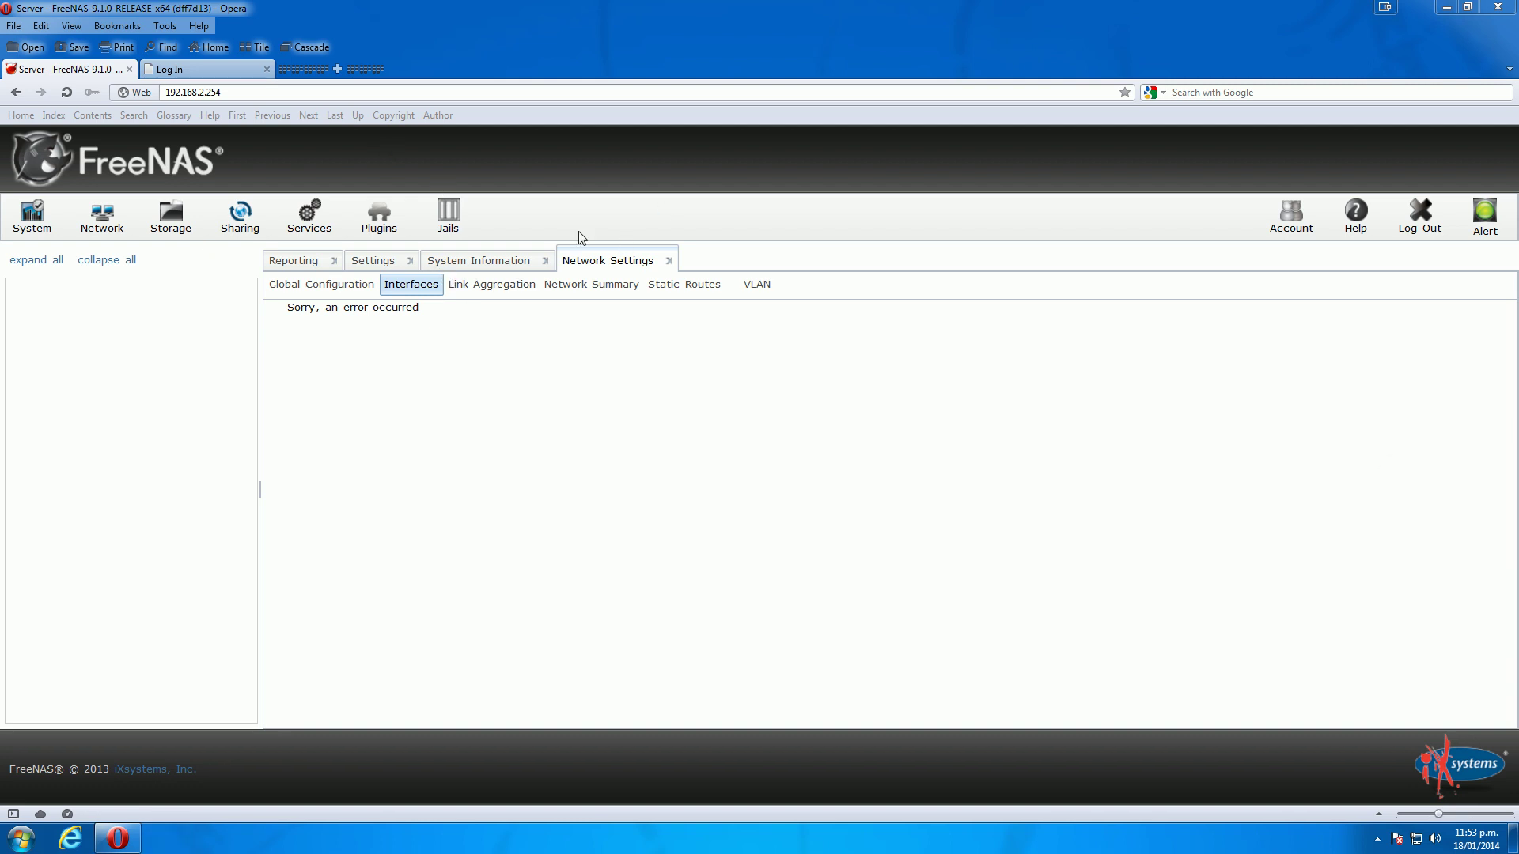
Load the FreeNAS web interface at its new address 192.168.1.254
{"action": "left_click", "coordinate": [207, 93]}
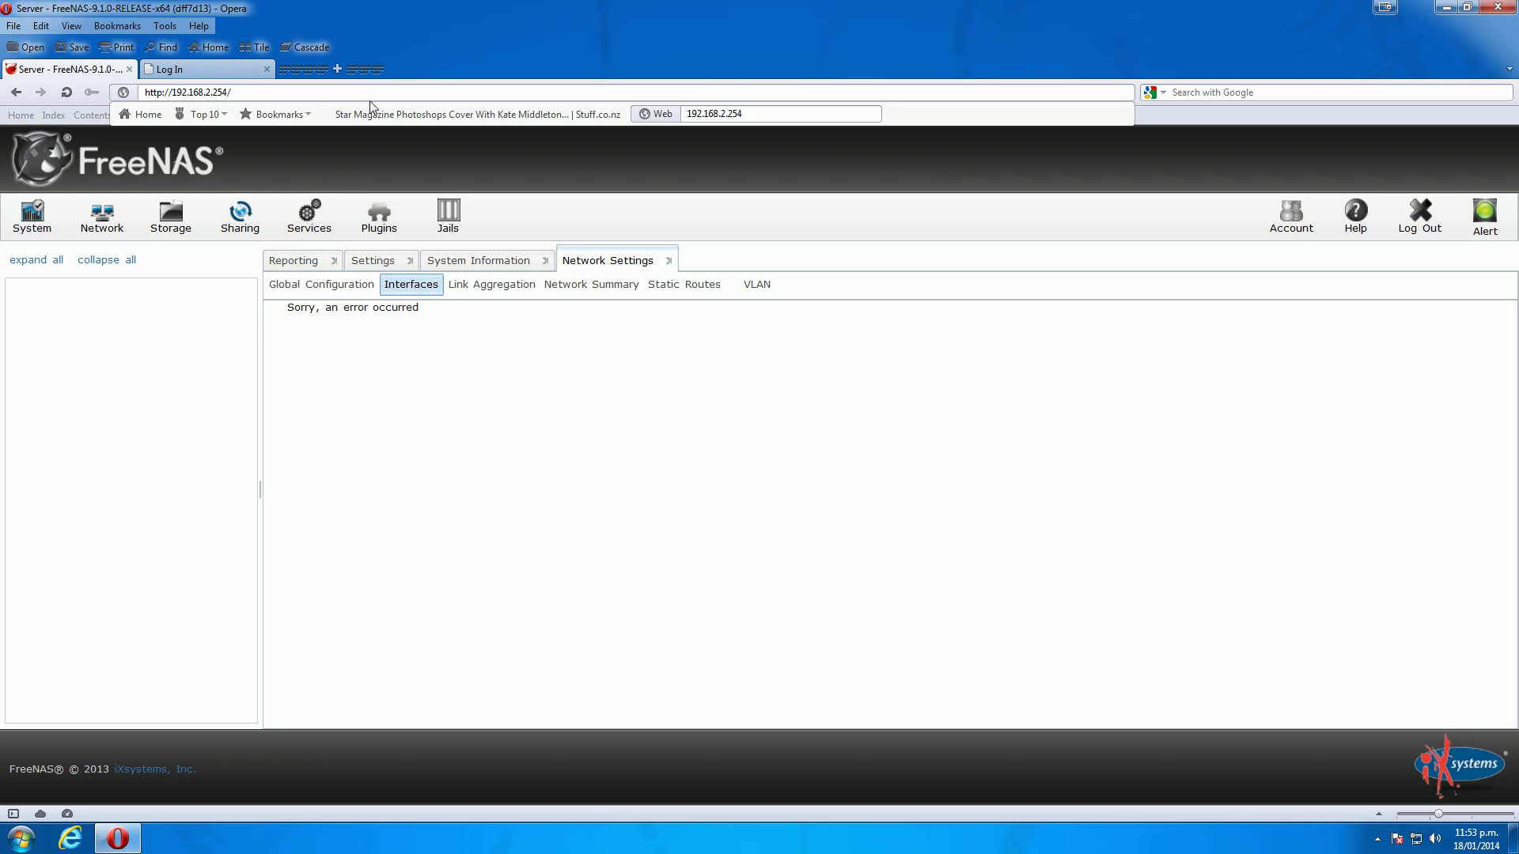
{"action": "type", "text": "192.168.1.254"}
{"action": "key", "text": "Return"}
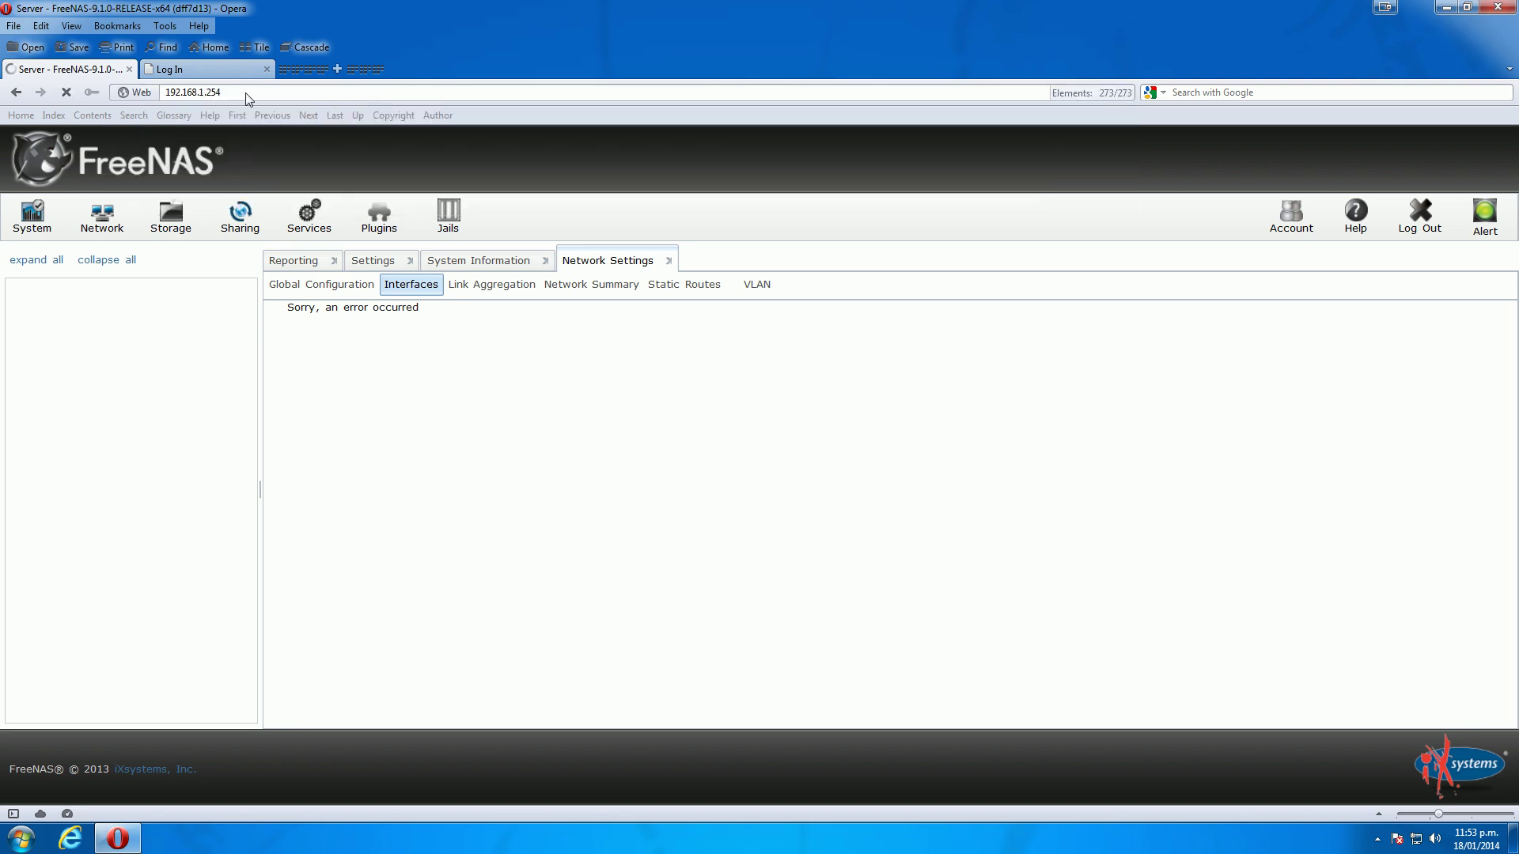
Show lagg0's member ports re0, re1 and re2 under Link Aggregation
{"action": "left_click", "coordinate": [102, 228]}
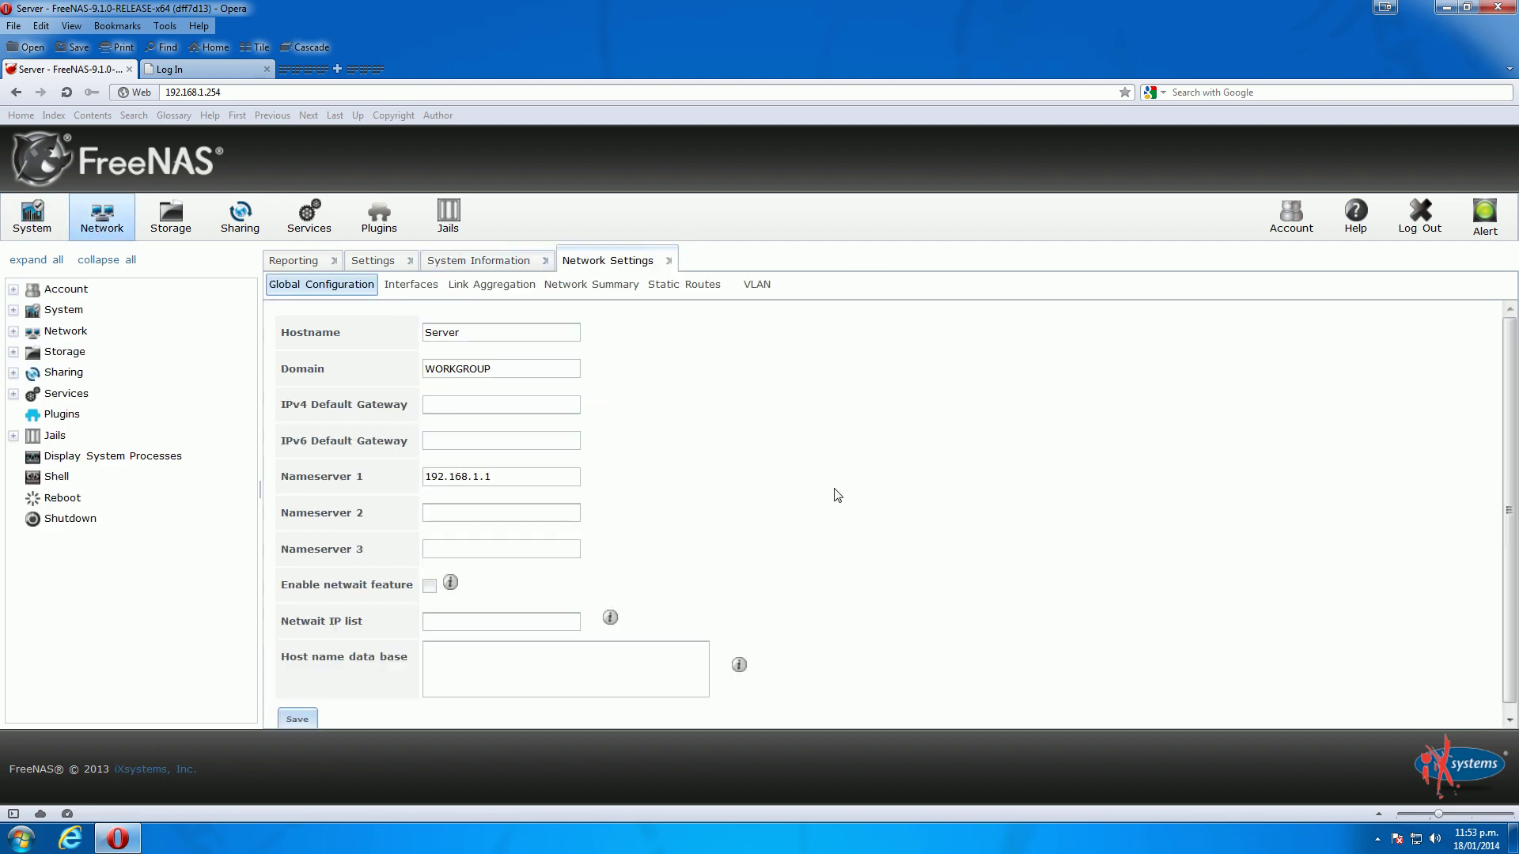
{"action": "left_click", "coordinate": [411, 286]}
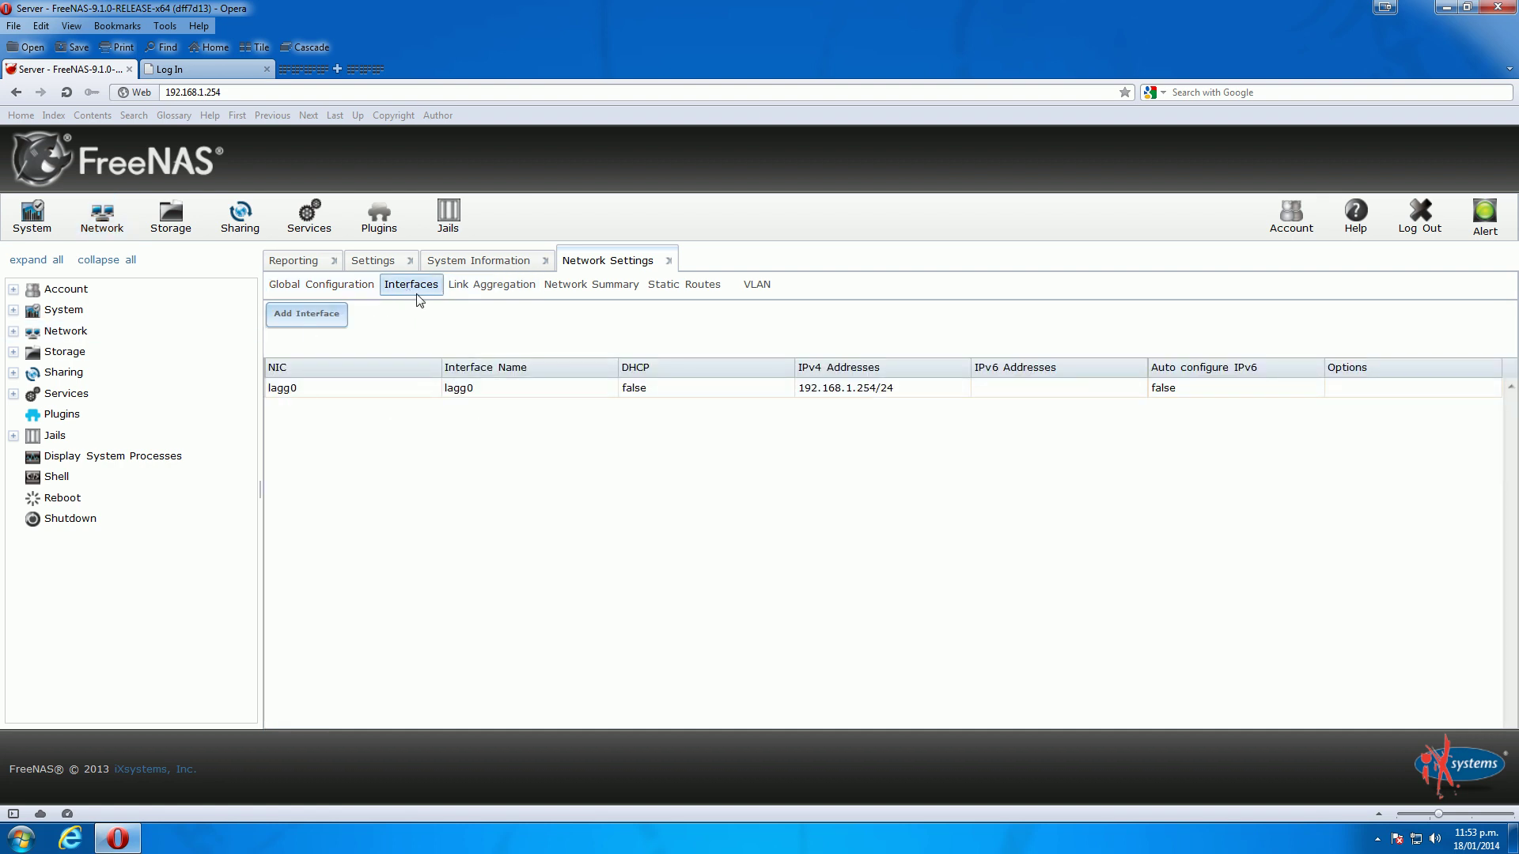
{"action": "left_click", "coordinate": [297, 389]}
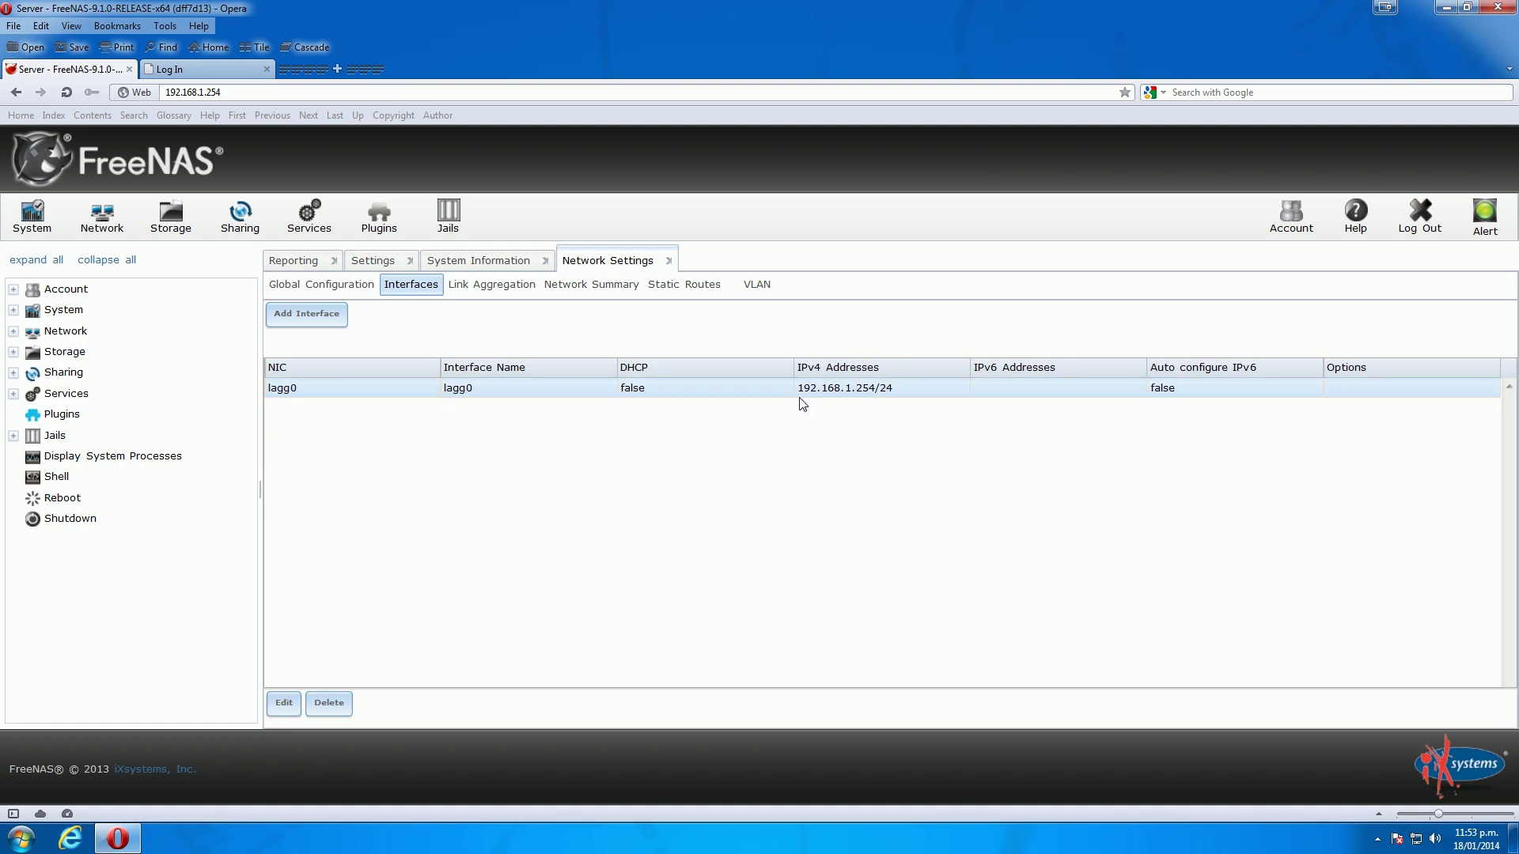
{"action": "left_click", "coordinate": [478, 286]}
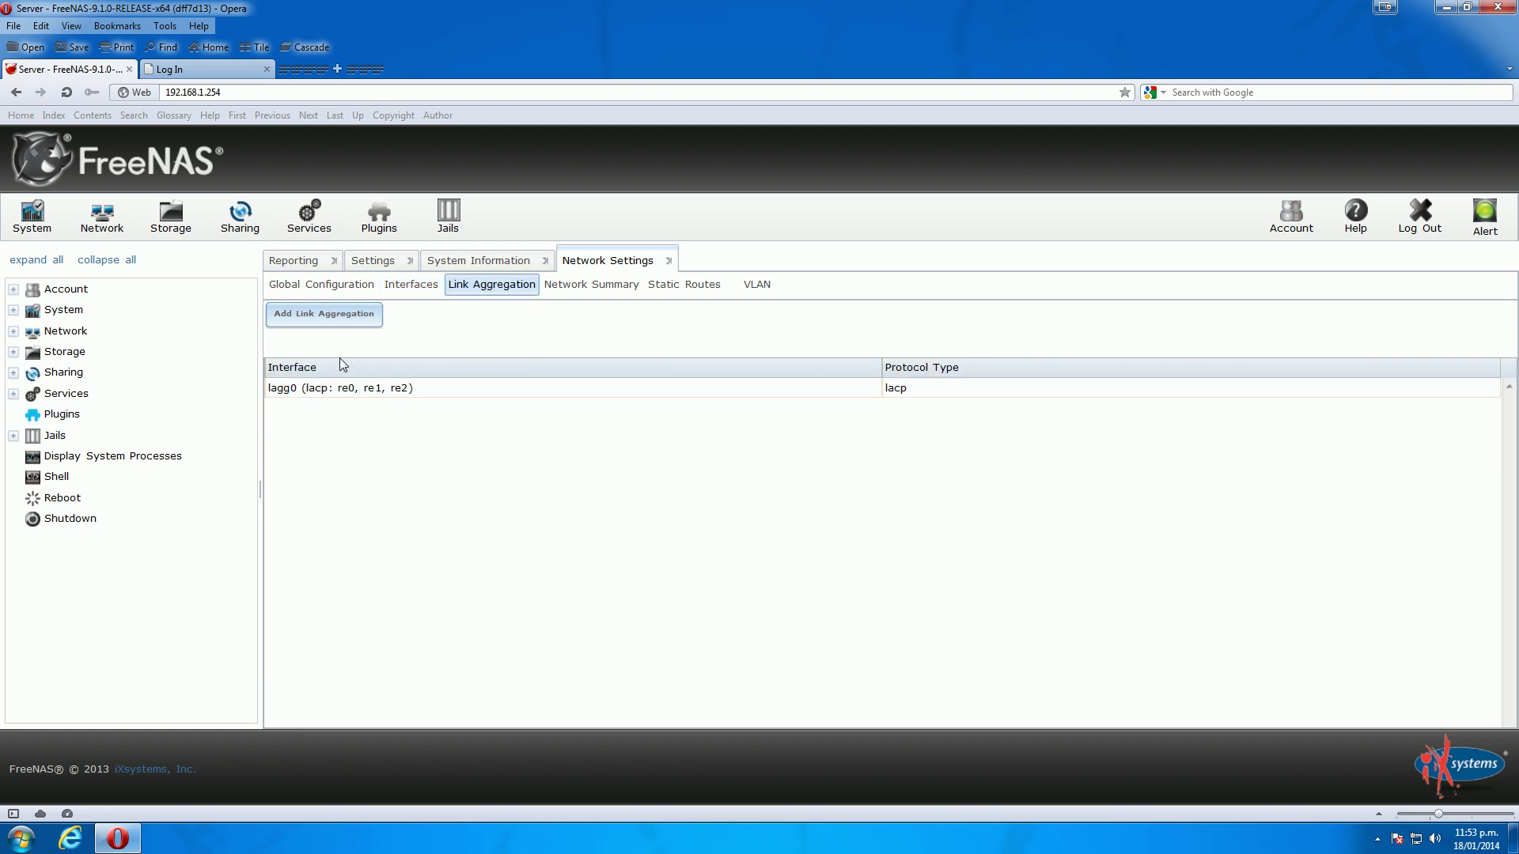
{"action": "left_click", "coordinate": [368, 393]}
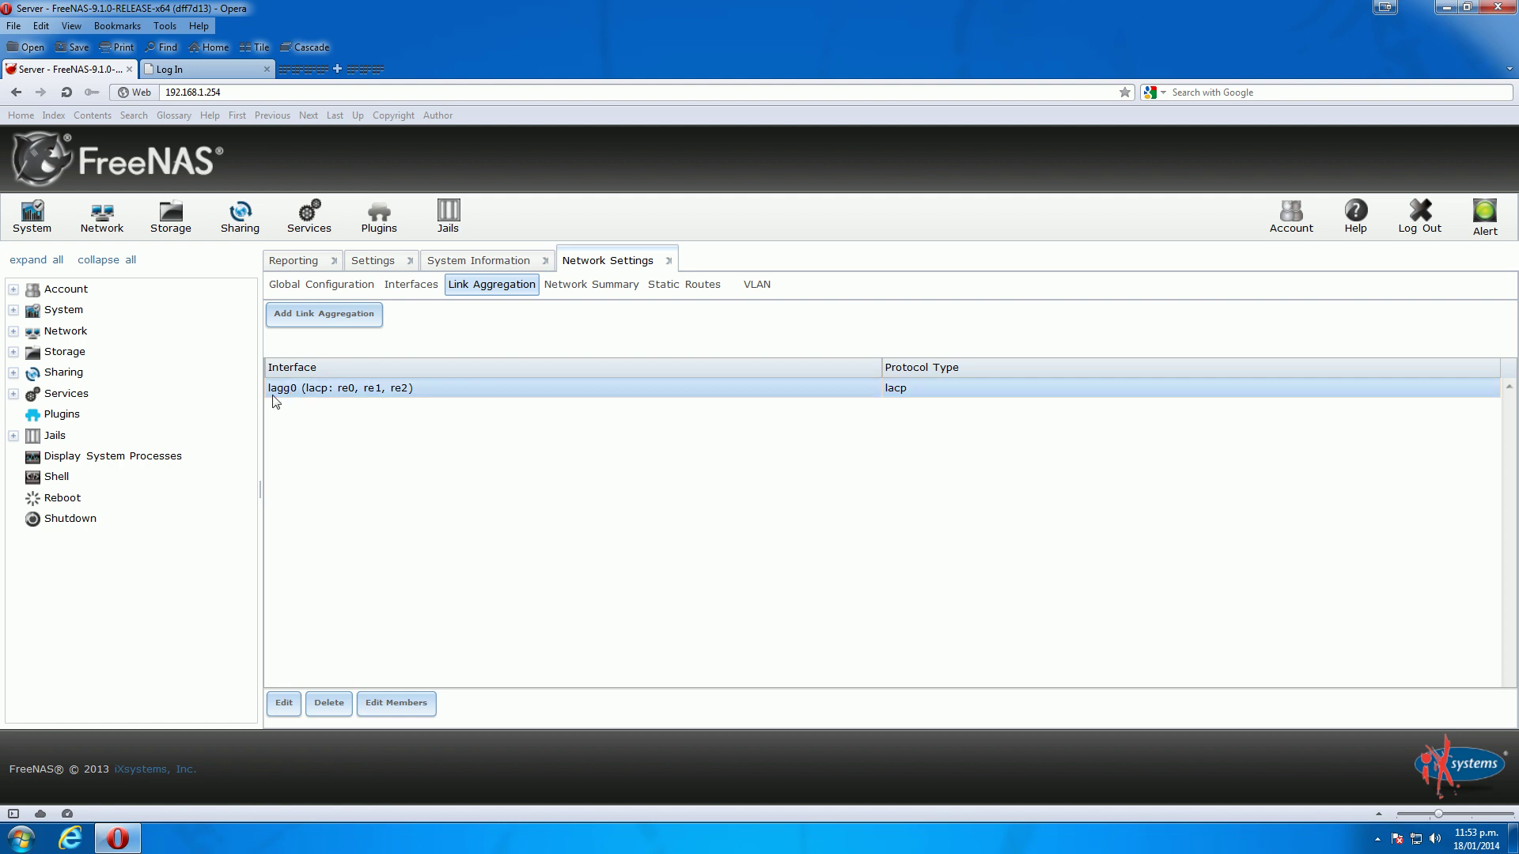
{"action": "left_click", "coordinate": [390, 708]}
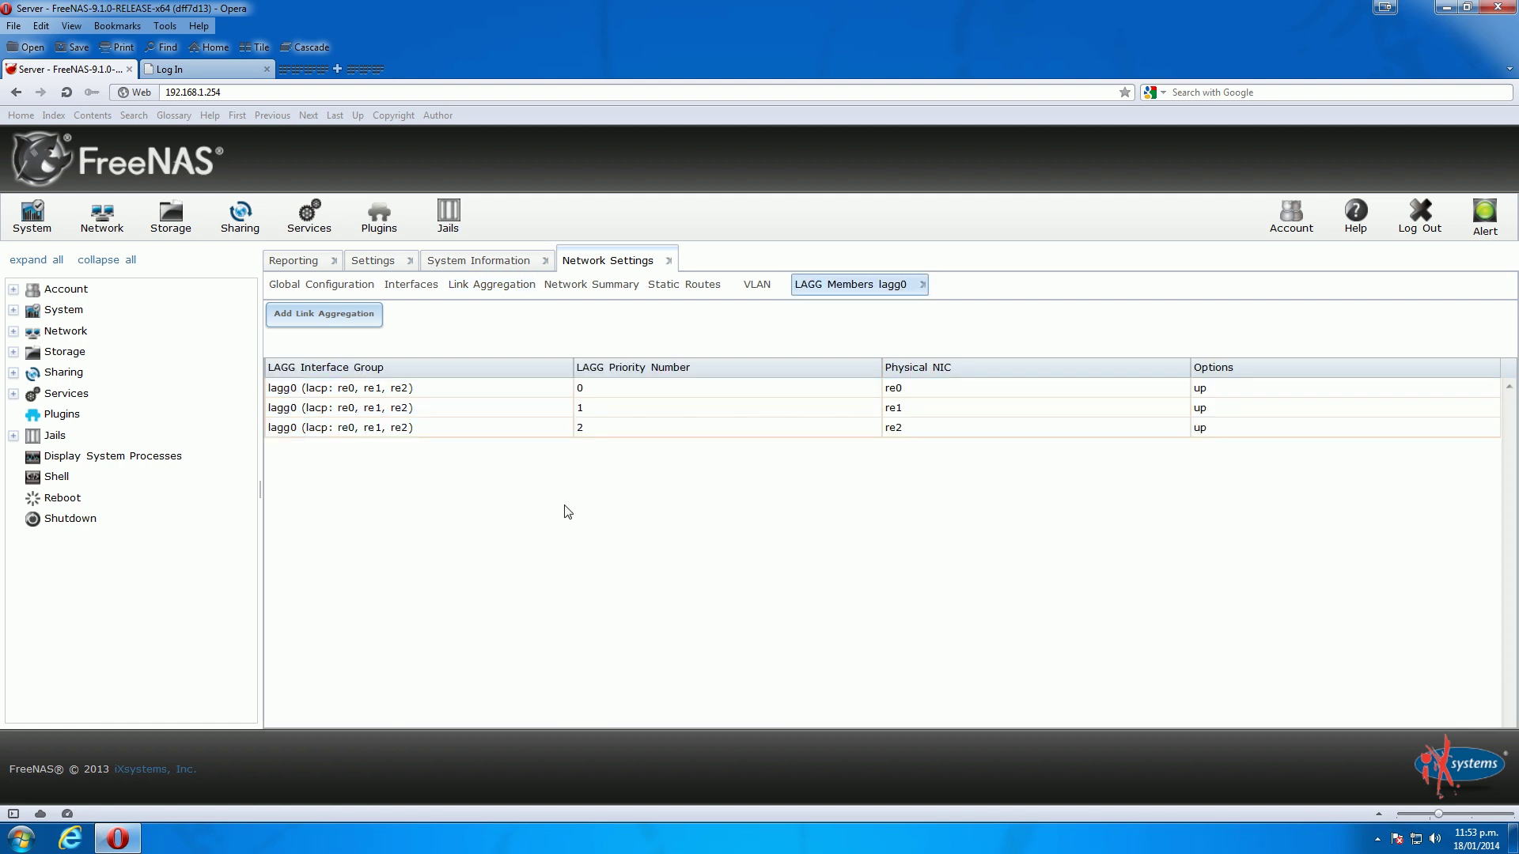
Add re3 as a lagg0 member with priority 3 and option 'up'
{"action": "left_click", "coordinate": [317, 318]}
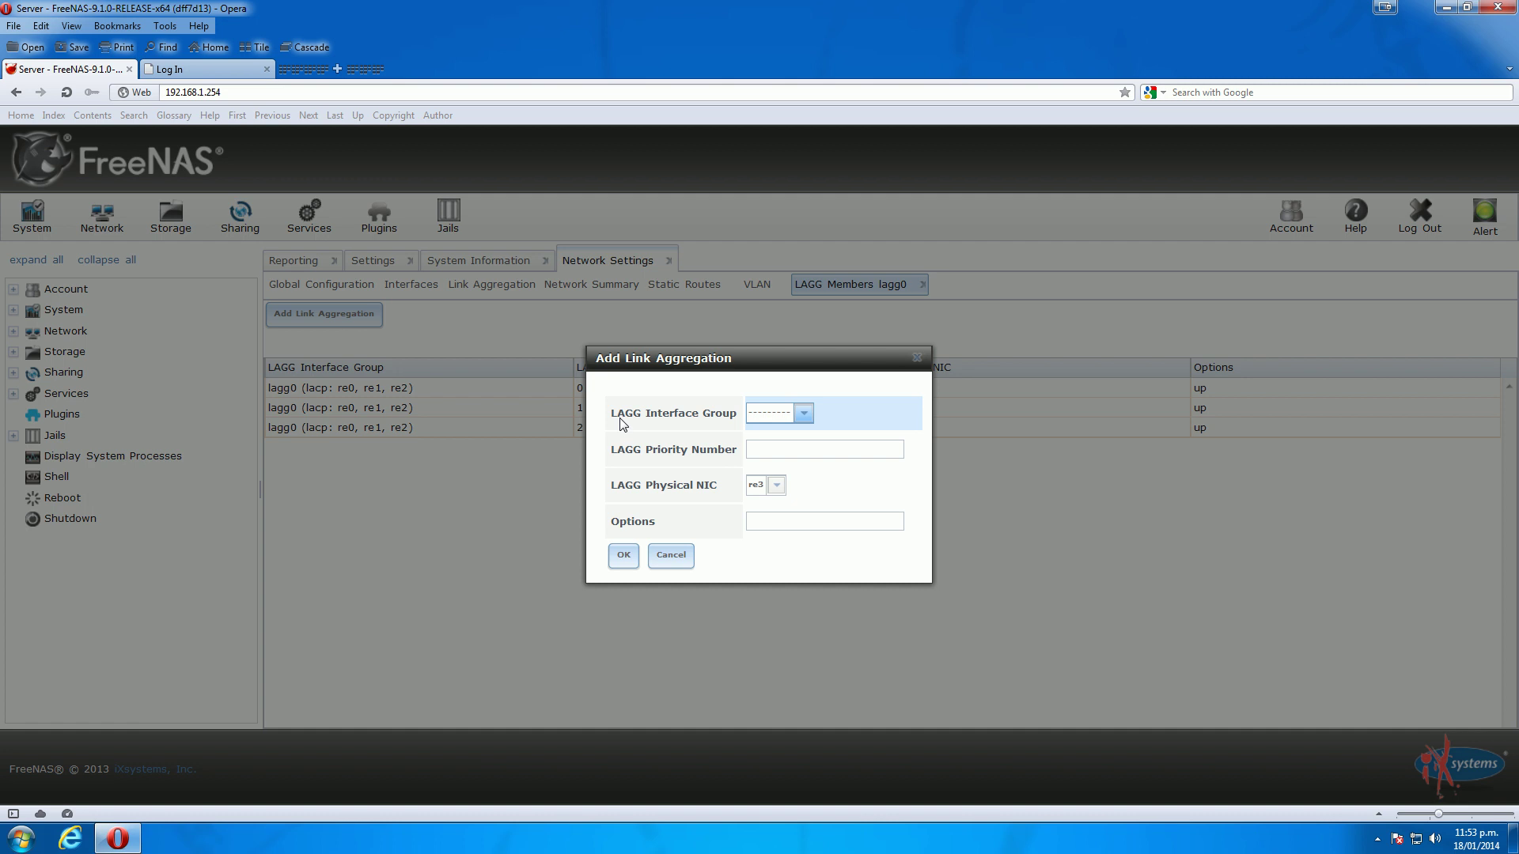
{"action": "left_click", "coordinate": [810, 412]}
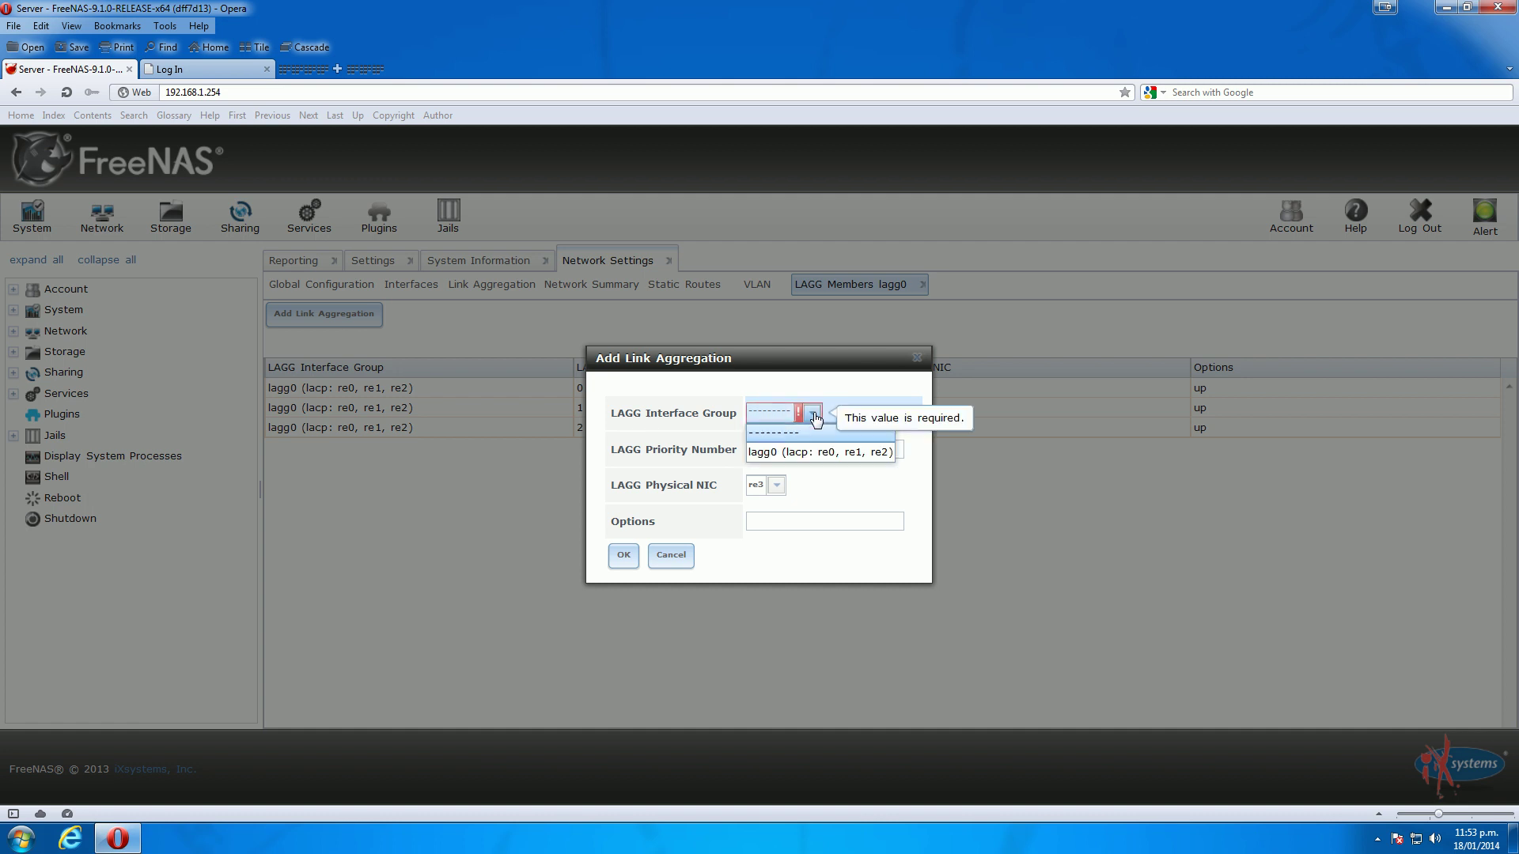
{"action": "left_click", "coordinate": [776, 460]}
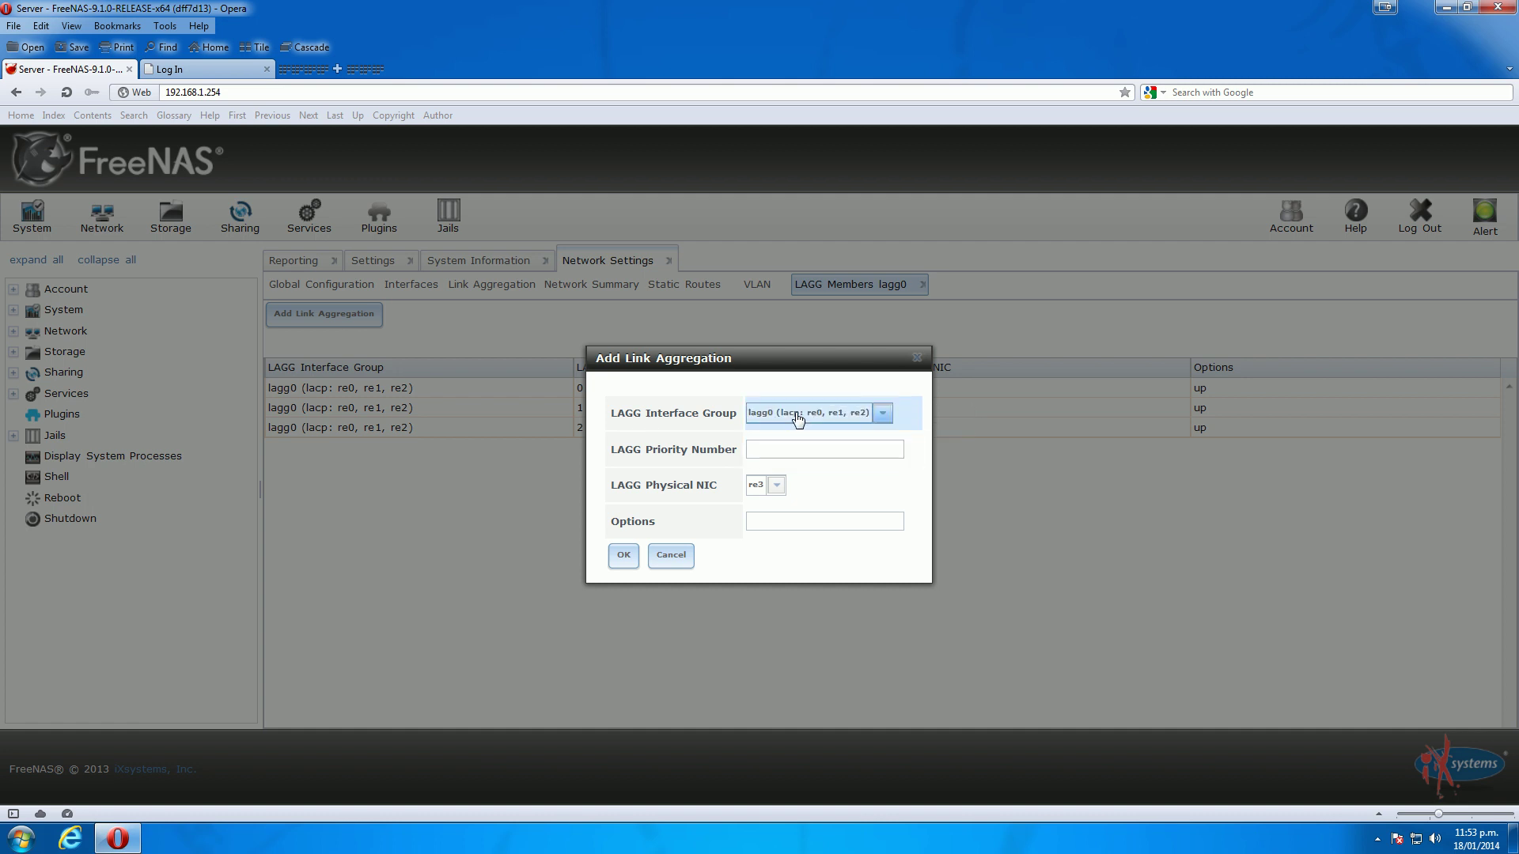
{"action": "left_click", "coordinate": [773, 449]}
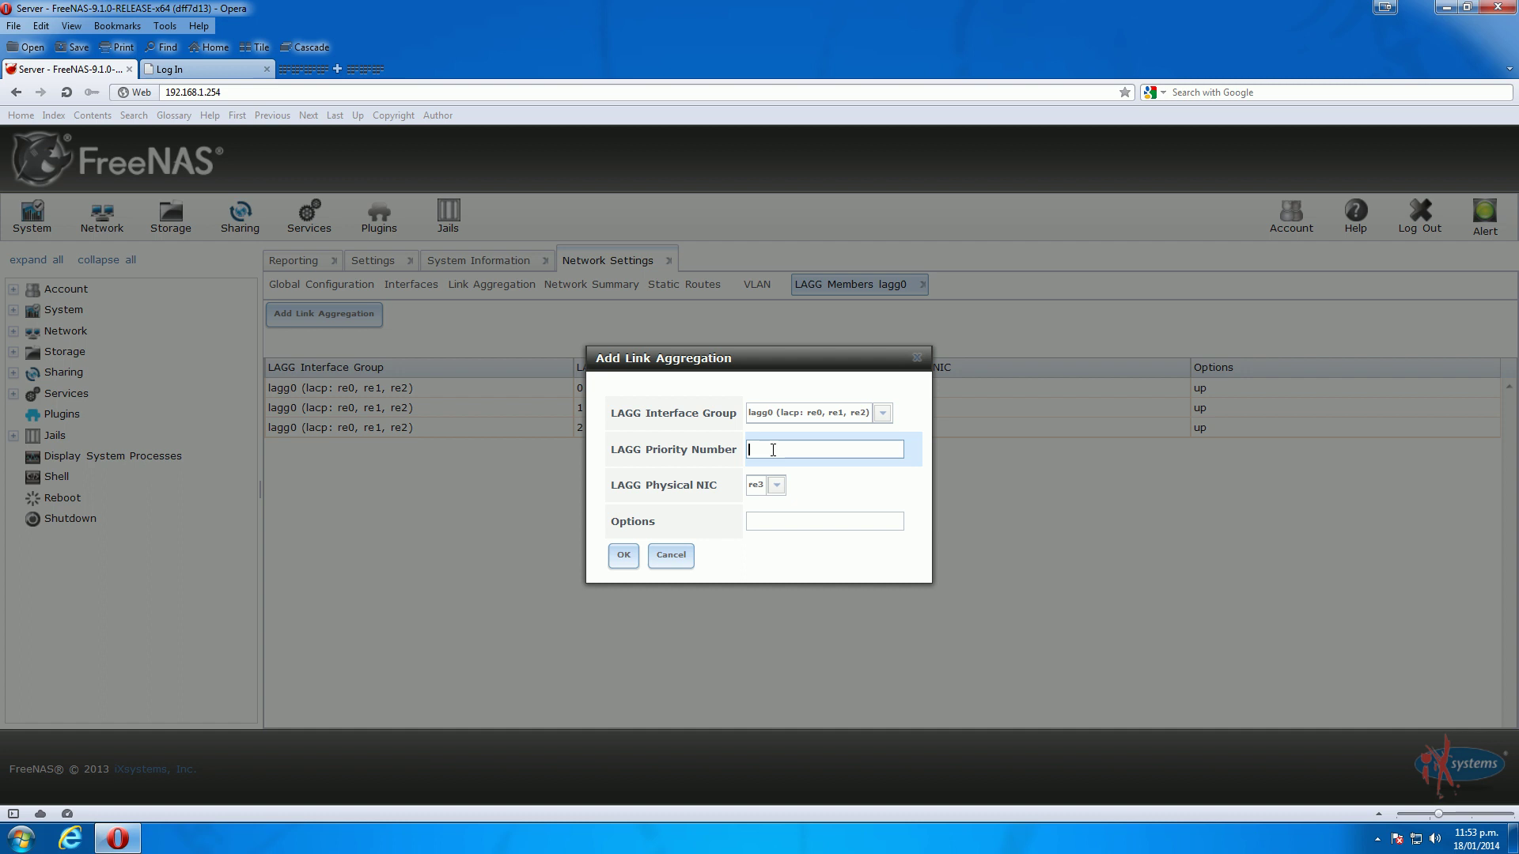
{"action": "left_click_drag", "start_coordinate": [739, 360], "coordinate": [832, 488]}
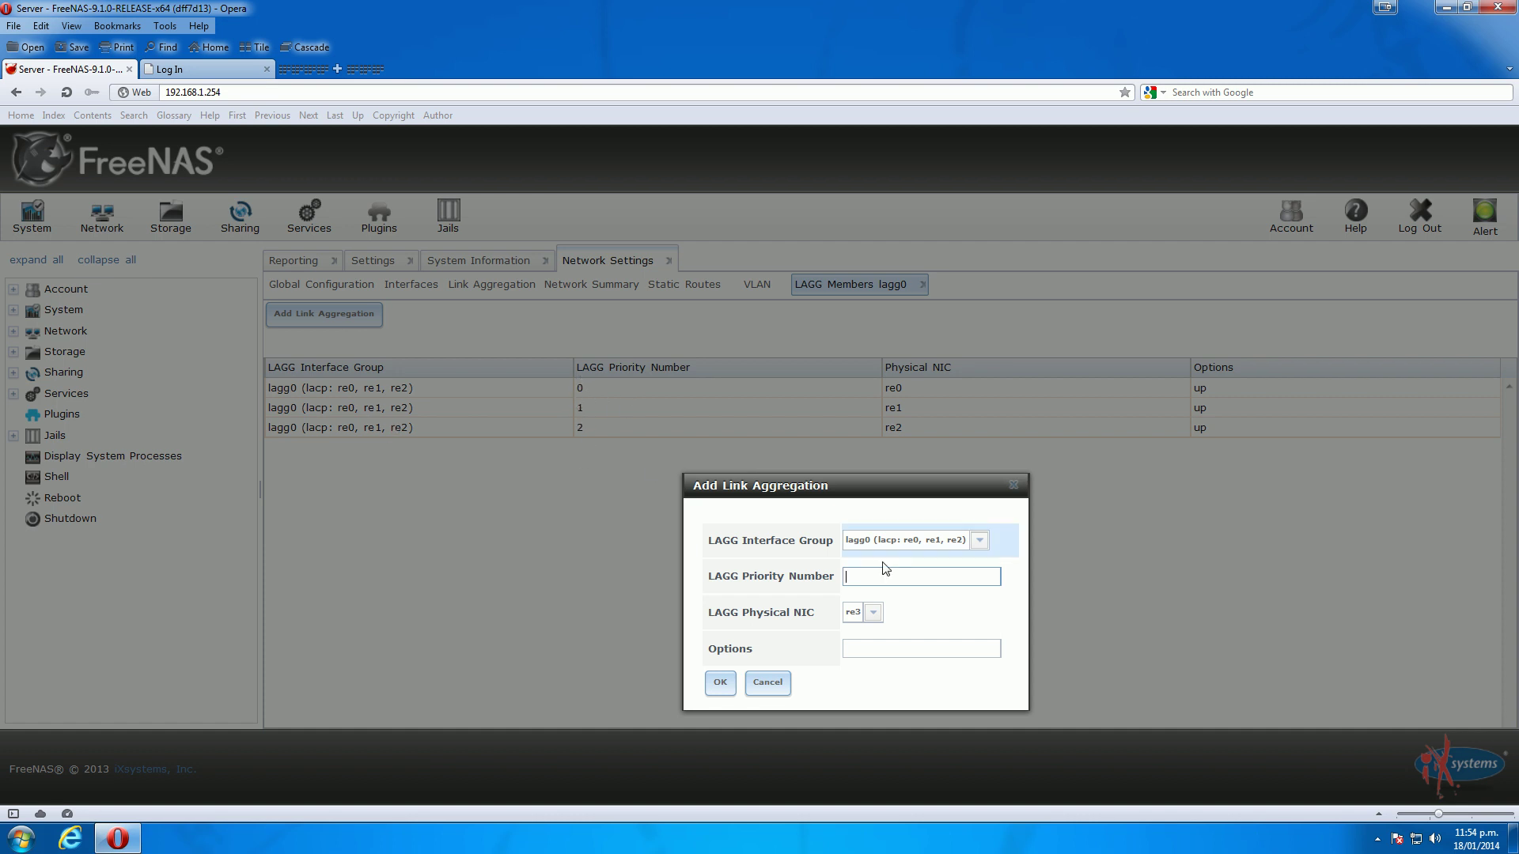
{"action": "type", "text": "3"}
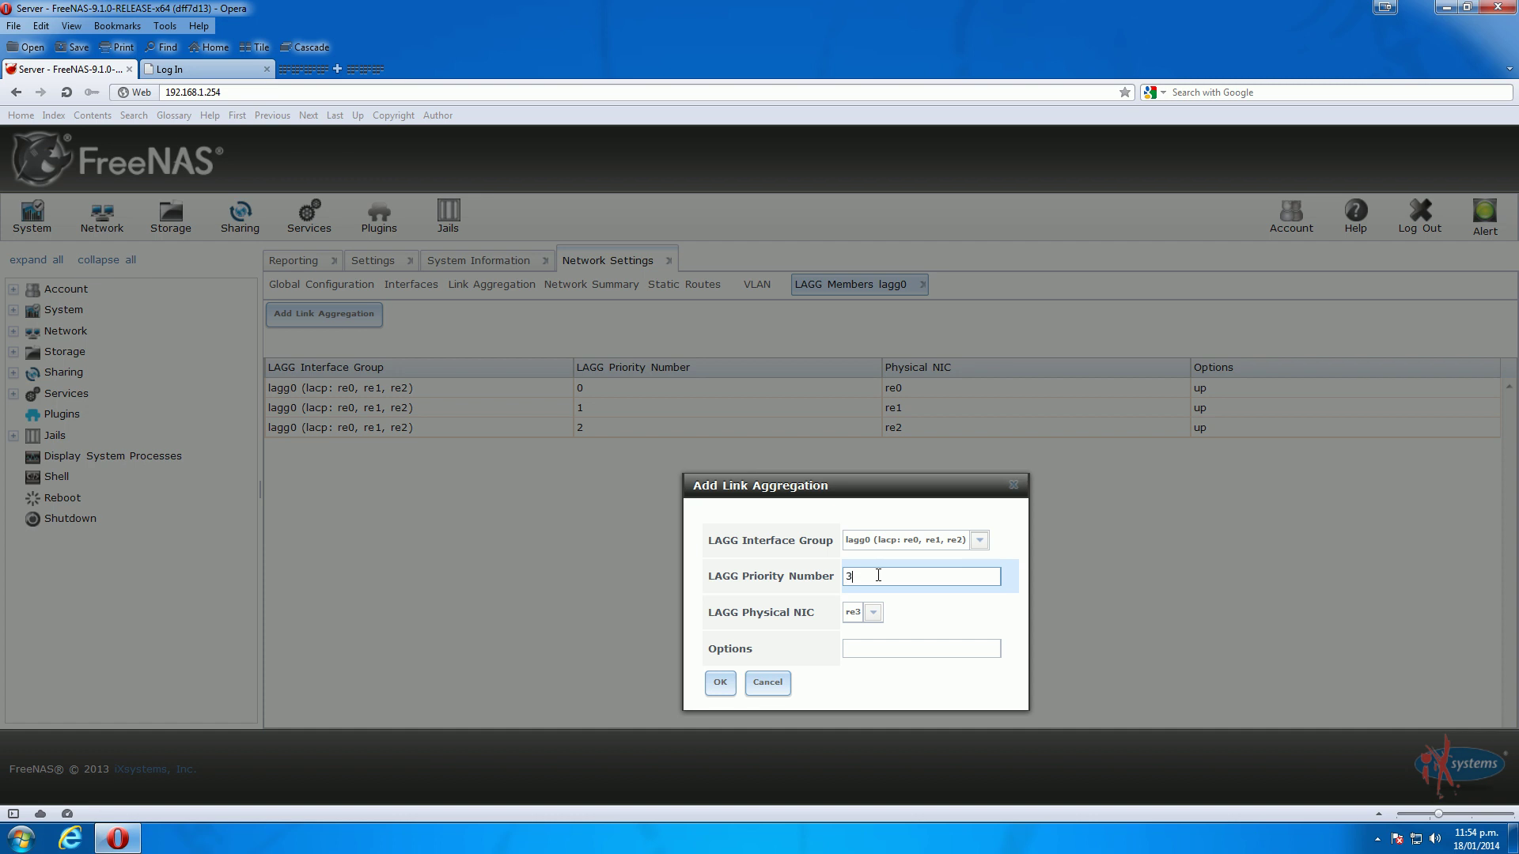
{"action": "left_click", "coordinate": [877, 616]}
{"action": "left_click", "coordinate": [854, 625]}
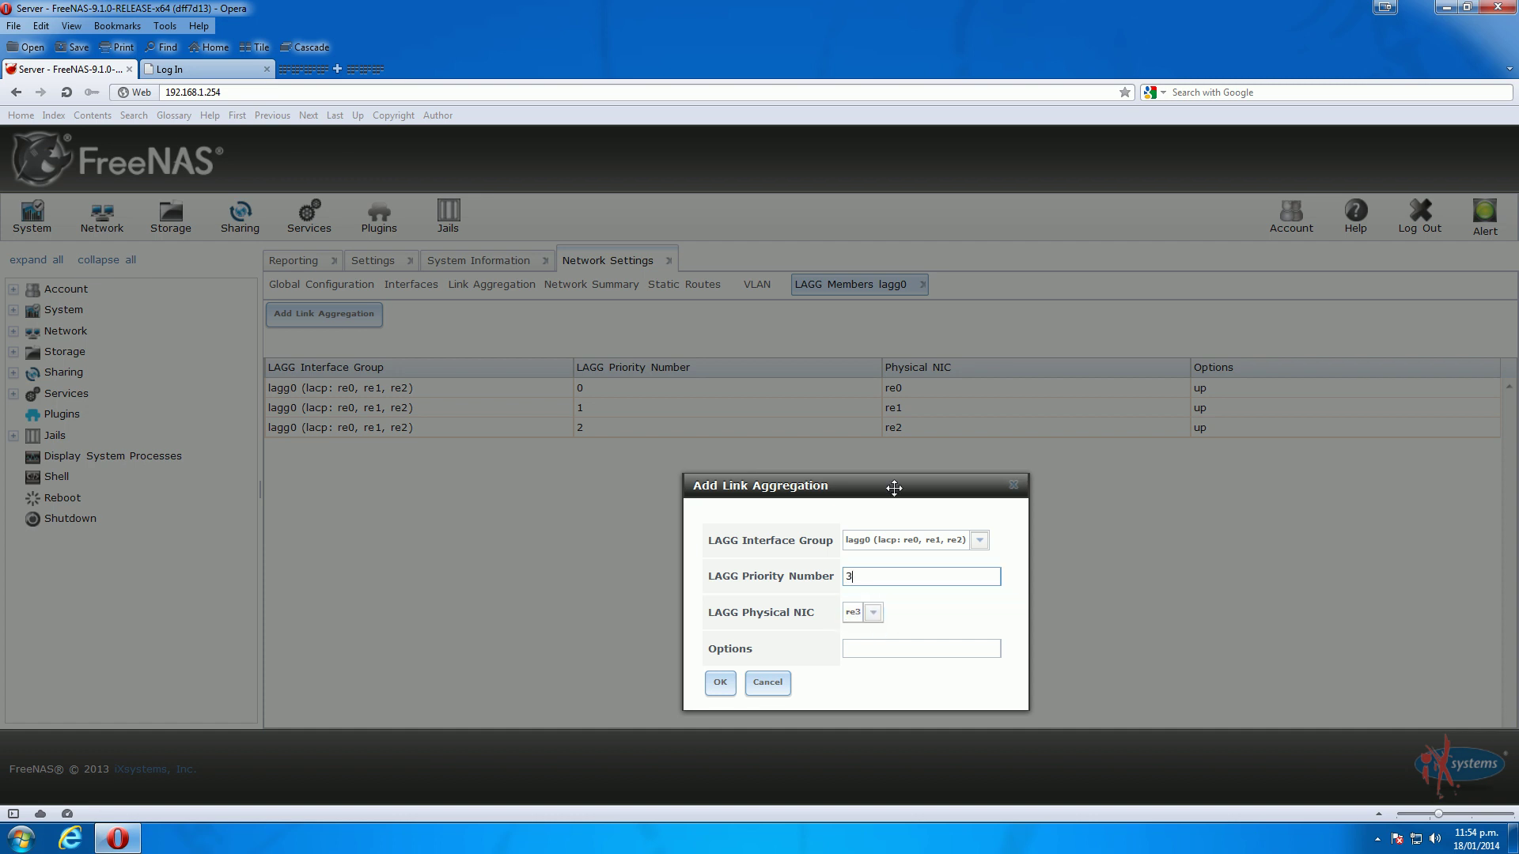
{"action": "left_click", "coordinate": [876, 517]}
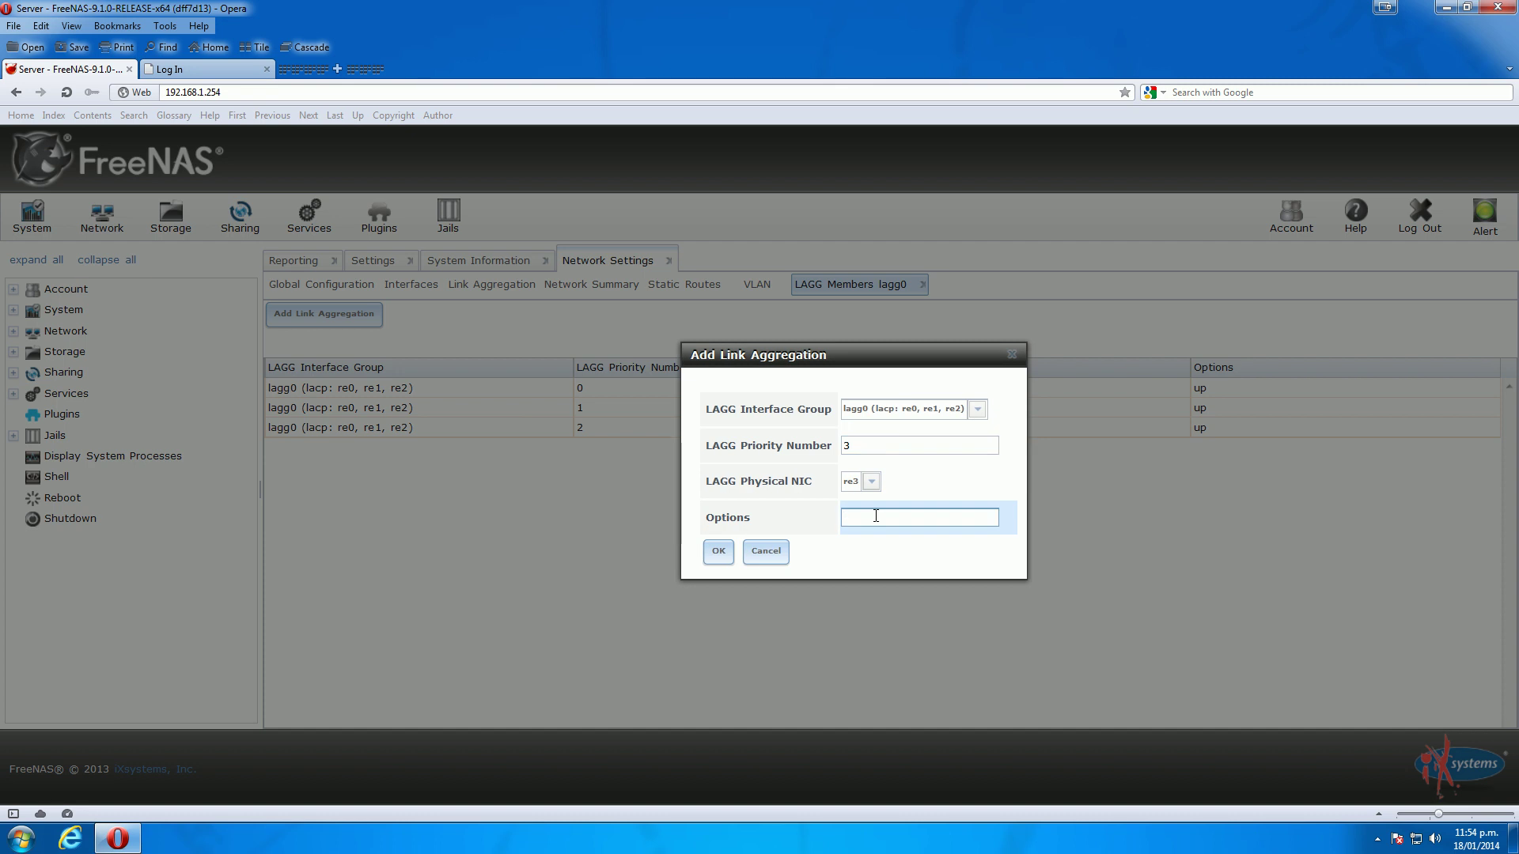
{"action": "type", "text": "up"}
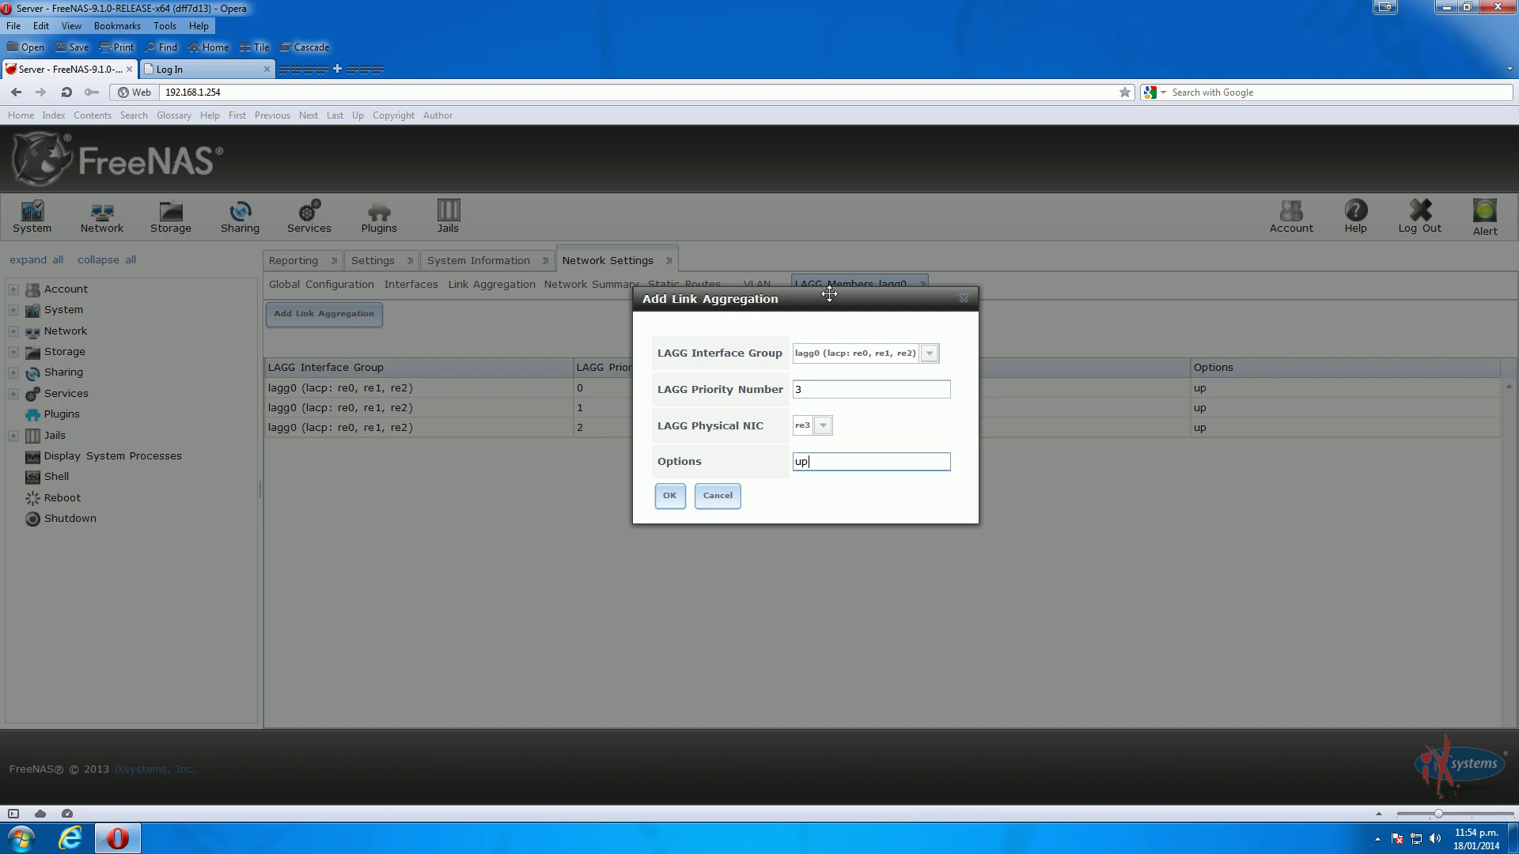
{"action": "left_click_drag", "start_coordinate": [831, 298], "coordinate": [798, 209]}
{"action": "left_click", "coordinate": [645, 406]}
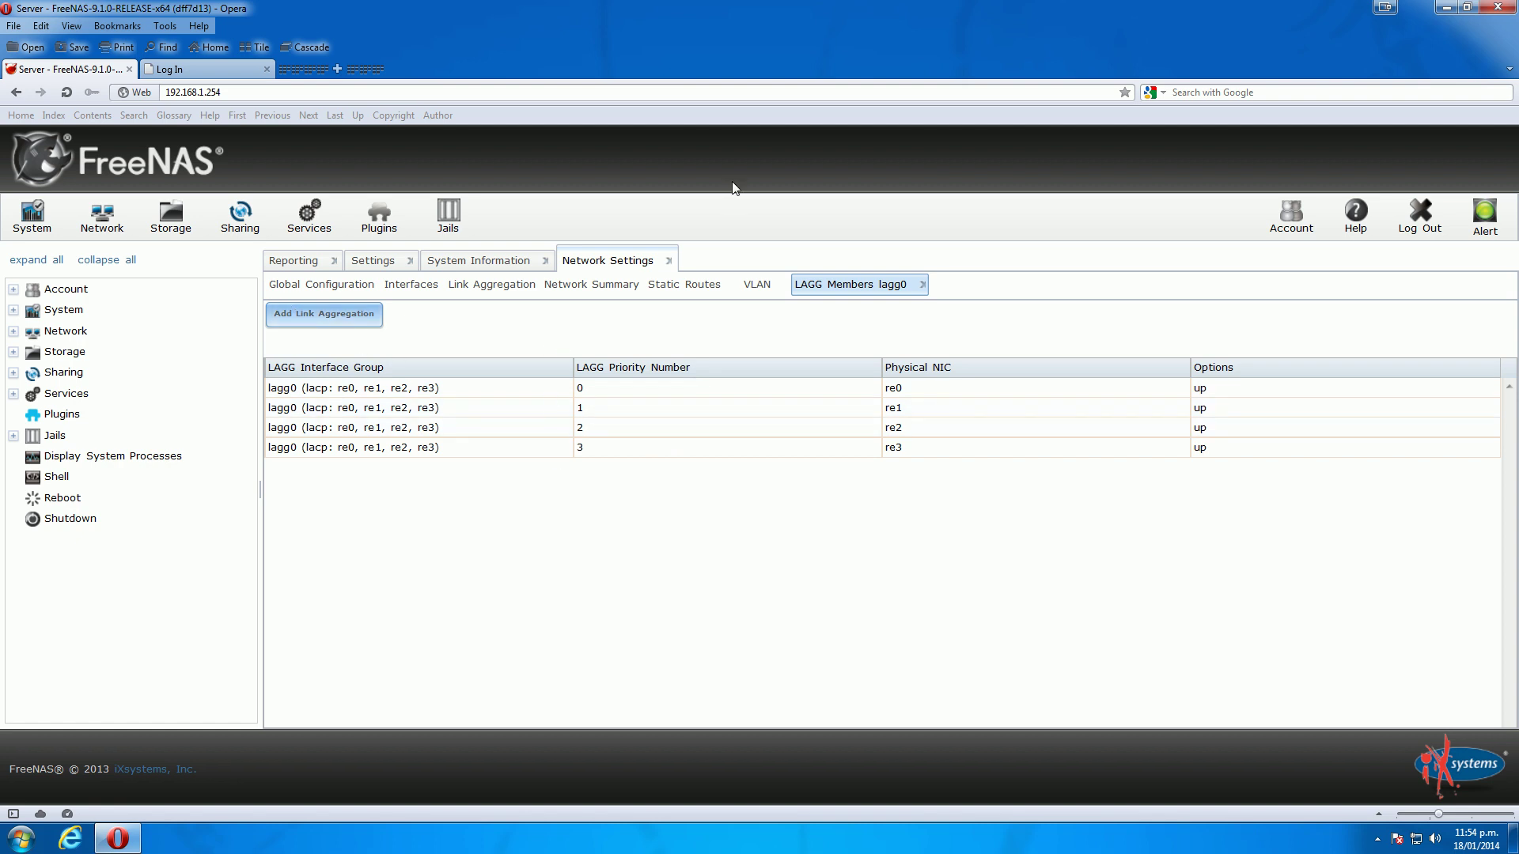
Reboot the FreeNAS server and confirm the reboot warning
{"action": "left_click", "coordinate": [68, 504]}
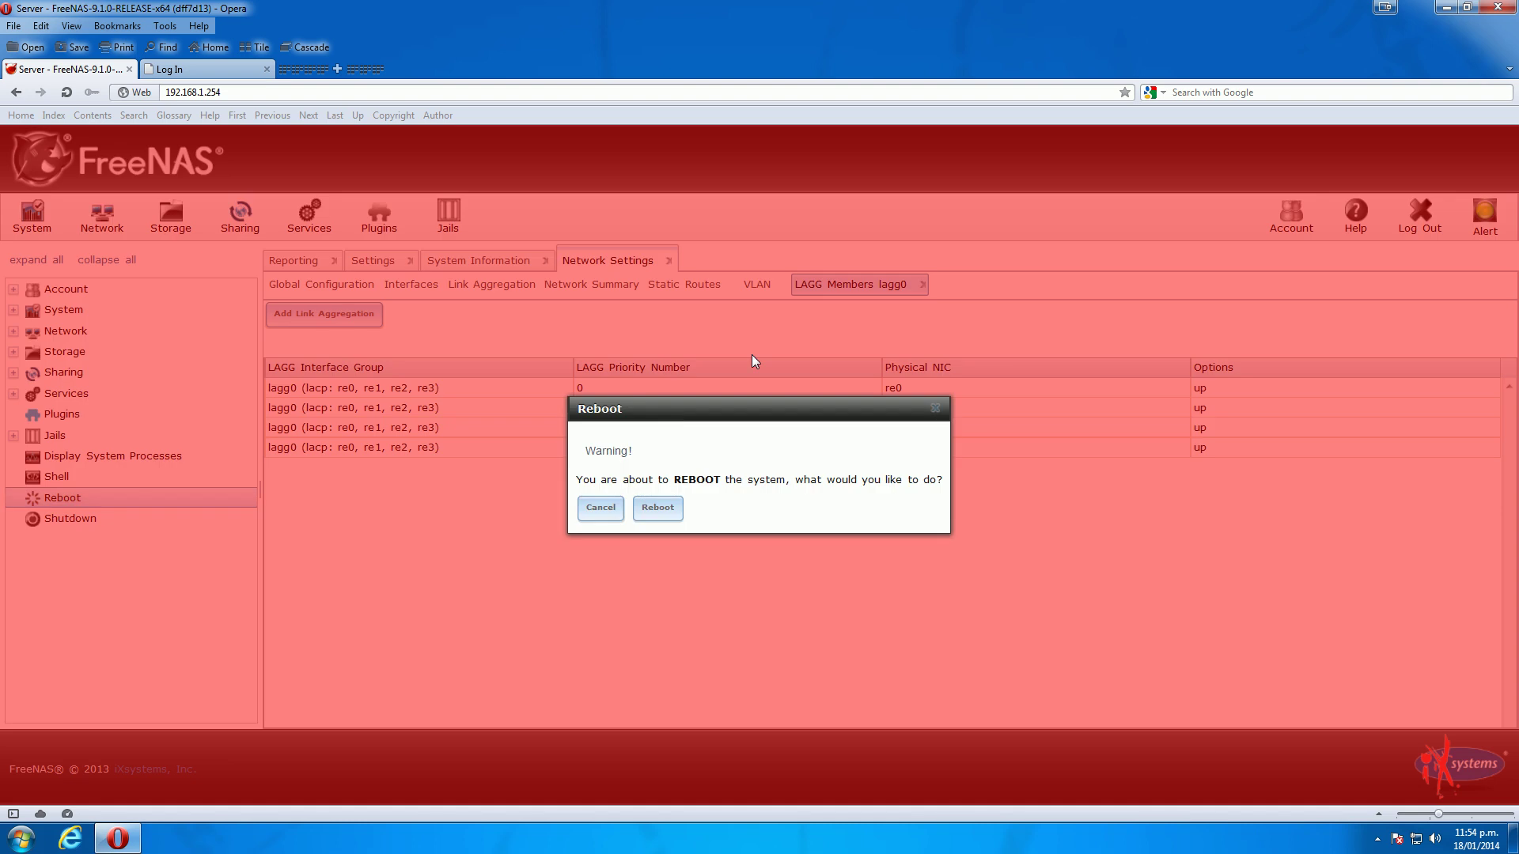
{"action": "left_click_drag", "start_coordinate": [685, 396], "coordinate": [686, 237]}
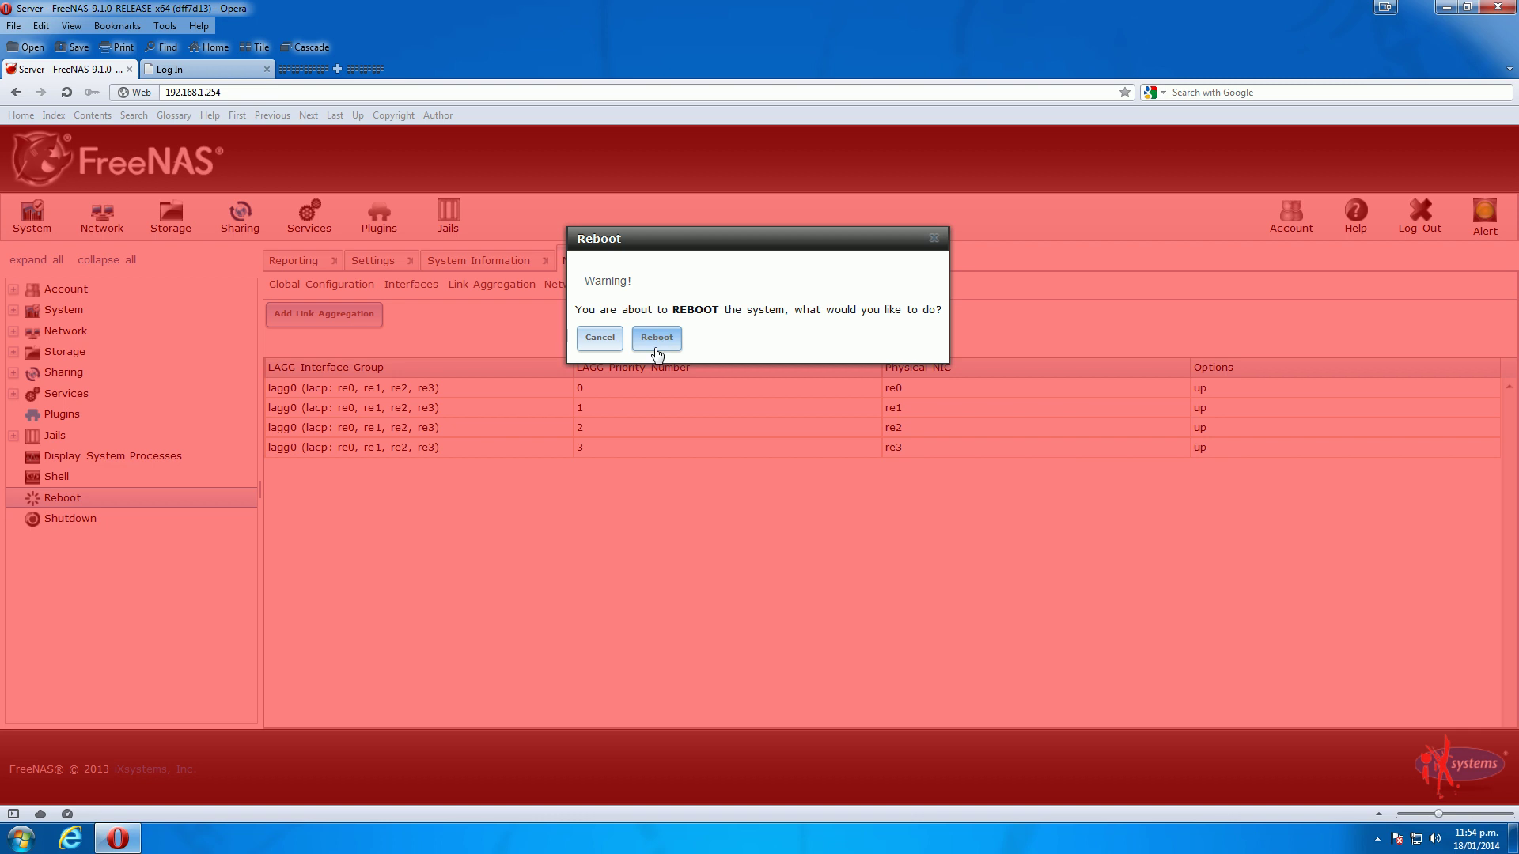
{"action": "left_click", "coordinate": [661, 340]}
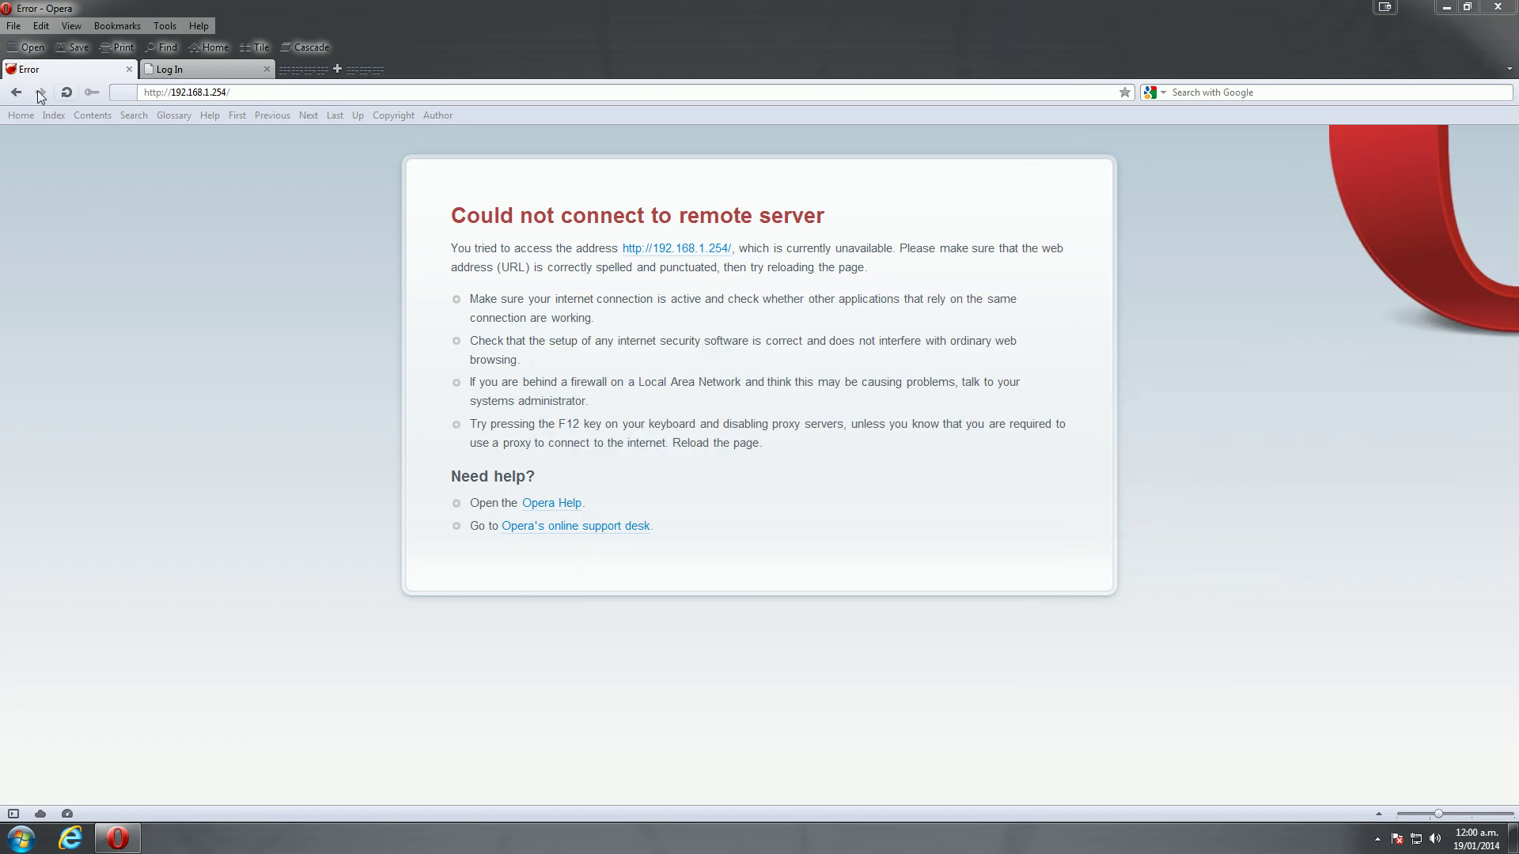
Reload the FreeNAS page at 192.168.1.254 and log in with the admin account and its password
{"action": "left_click", "coordinate": [66, 93]}
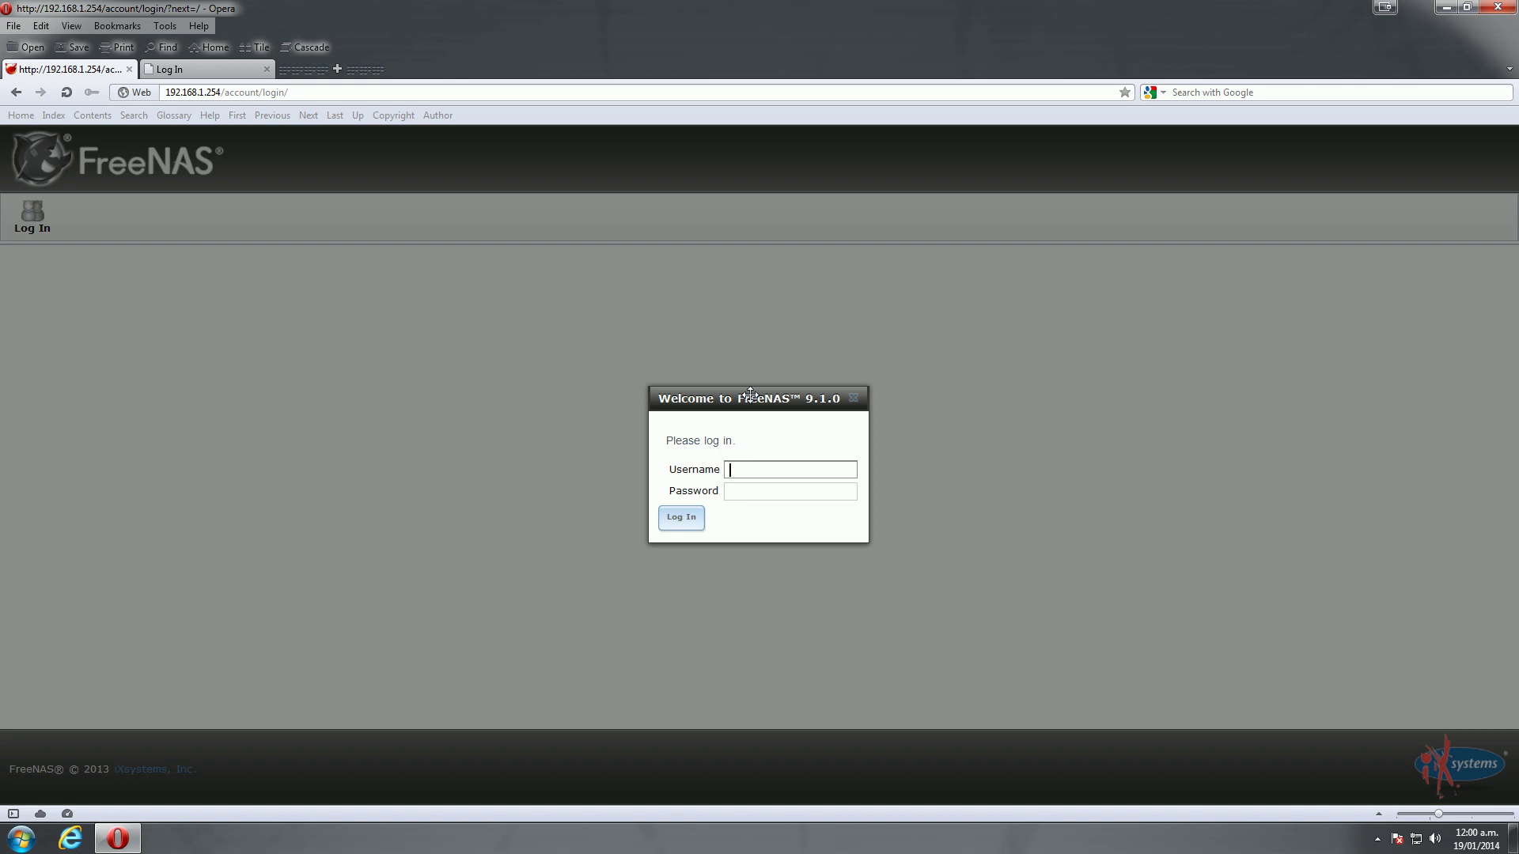
{"action": "left_click_drag", "start_coordinate": [747, 397], "coordinate": [739, 367]}
{"action": "left_click", "coordinate": [752, 439]}
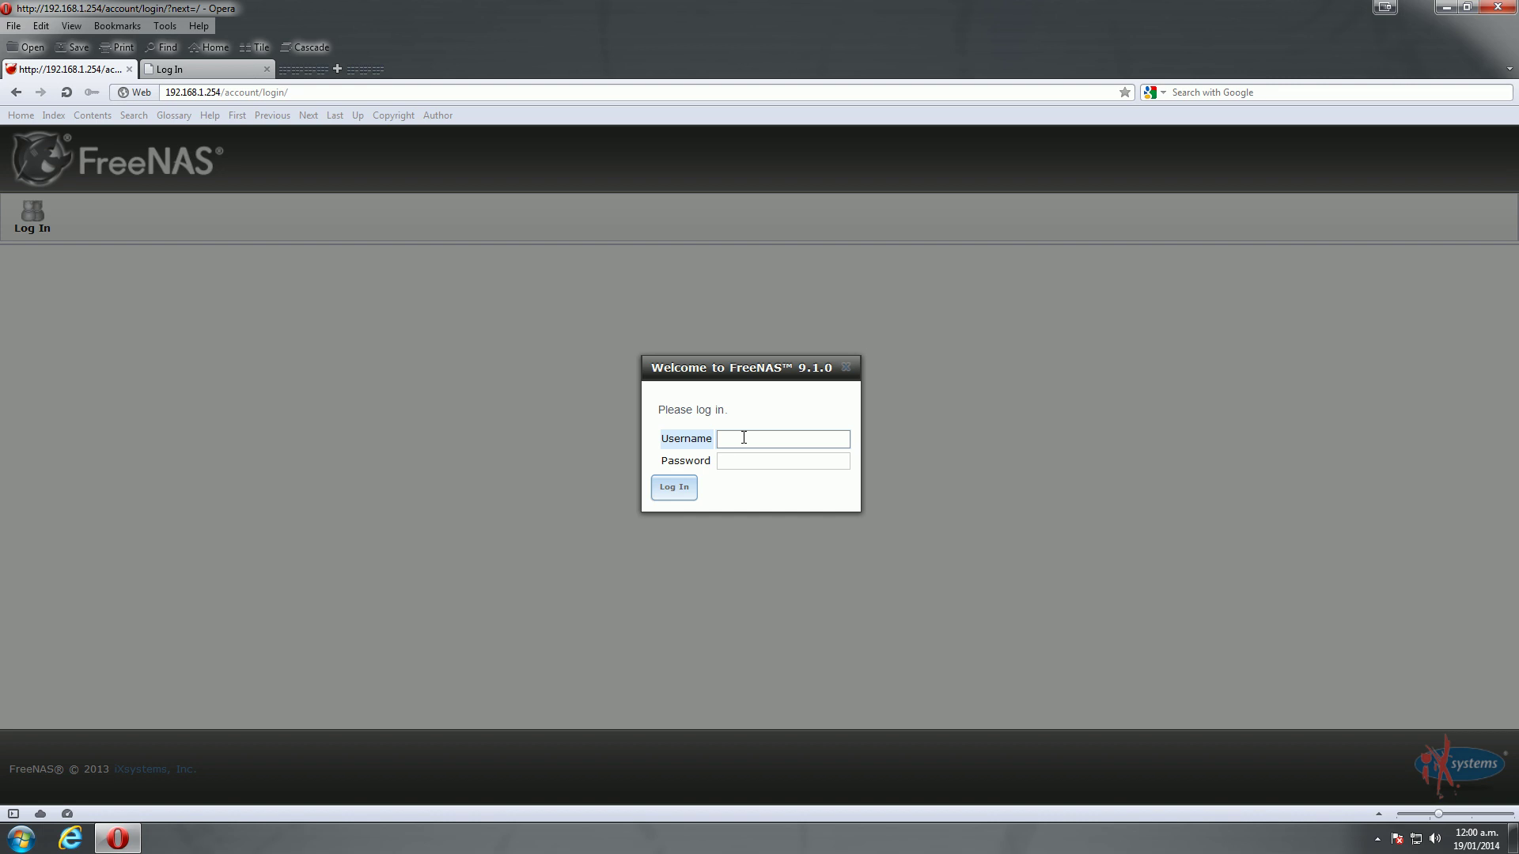
{"action": "type", "text": "admin"}
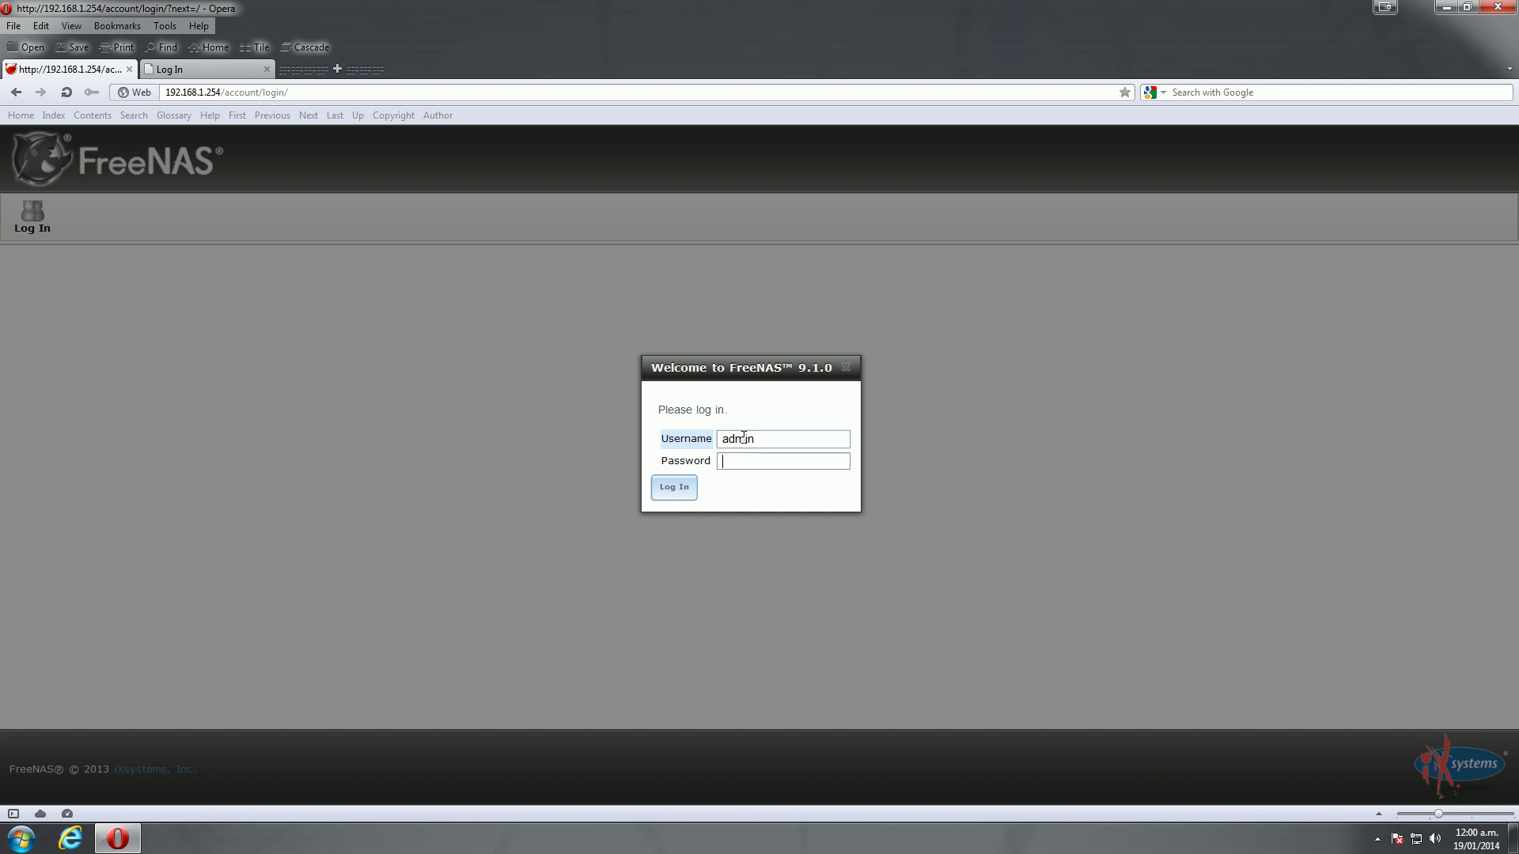
{"action": "key", "text": "Tab"}
{"action": "type", "text": "password"}
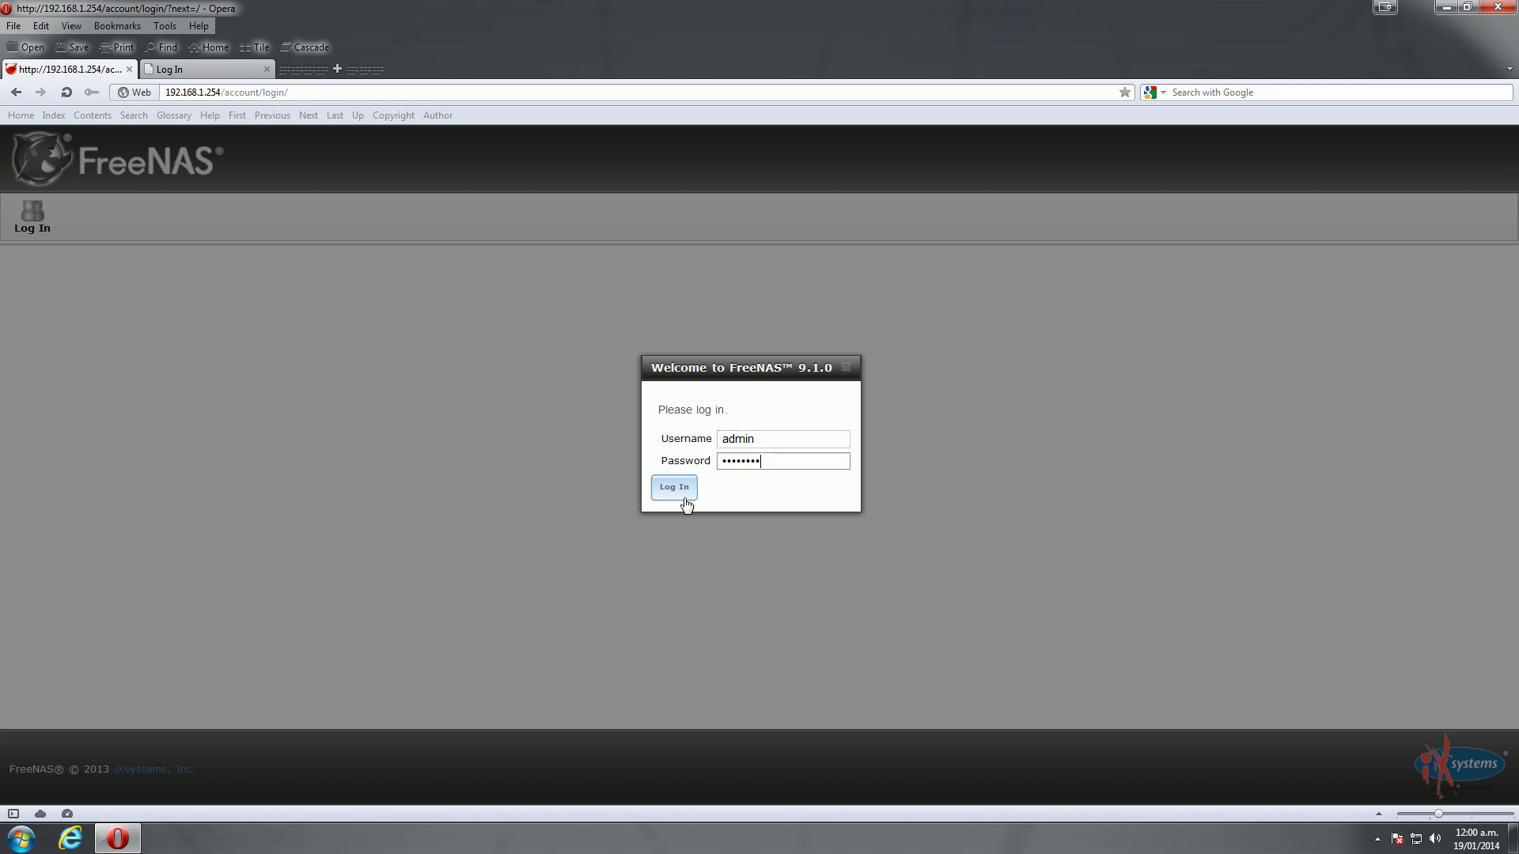
{"action": "left_click", "coordinate": [681, 494]}
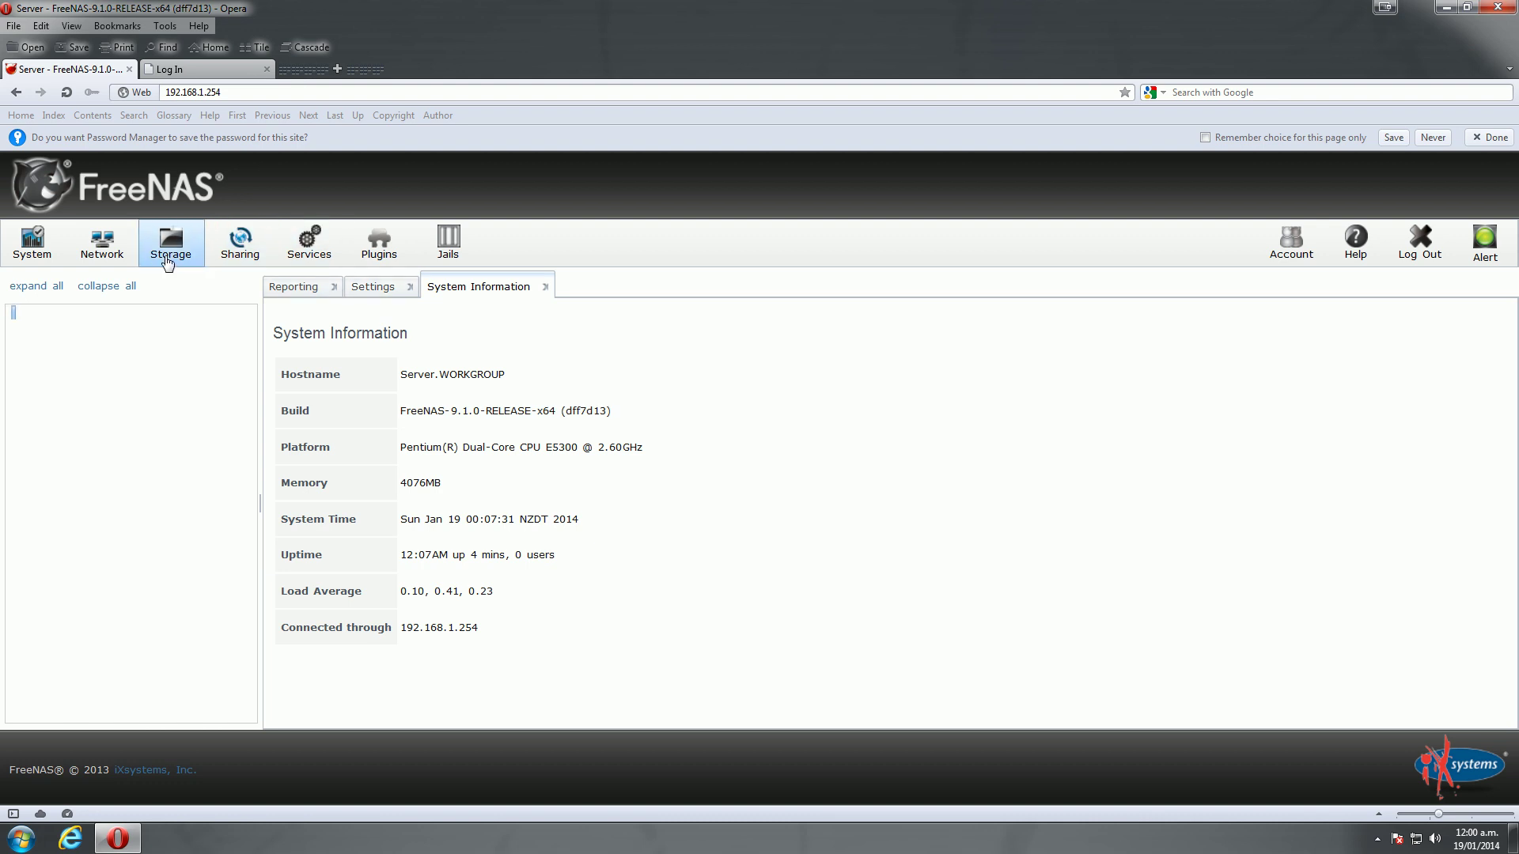
Show lagg0's member interfaces under Network > Interfaces > Link Aggregation, listing re0 to re3
{"action": "left_click", "coordinate": [99, 241]}
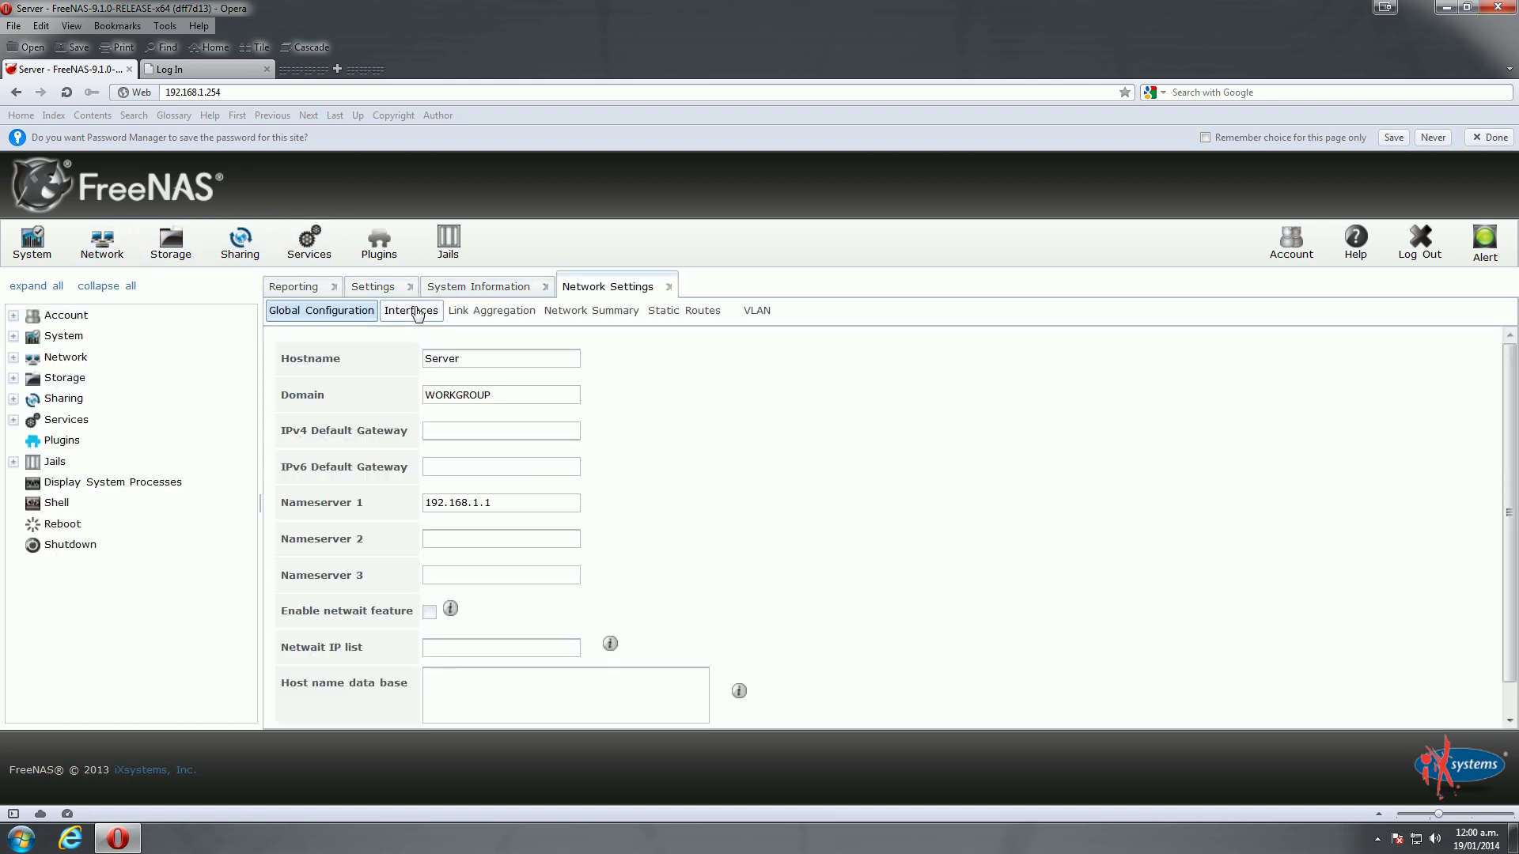
{"action": "left_click", "coordinate": [411, 310]}
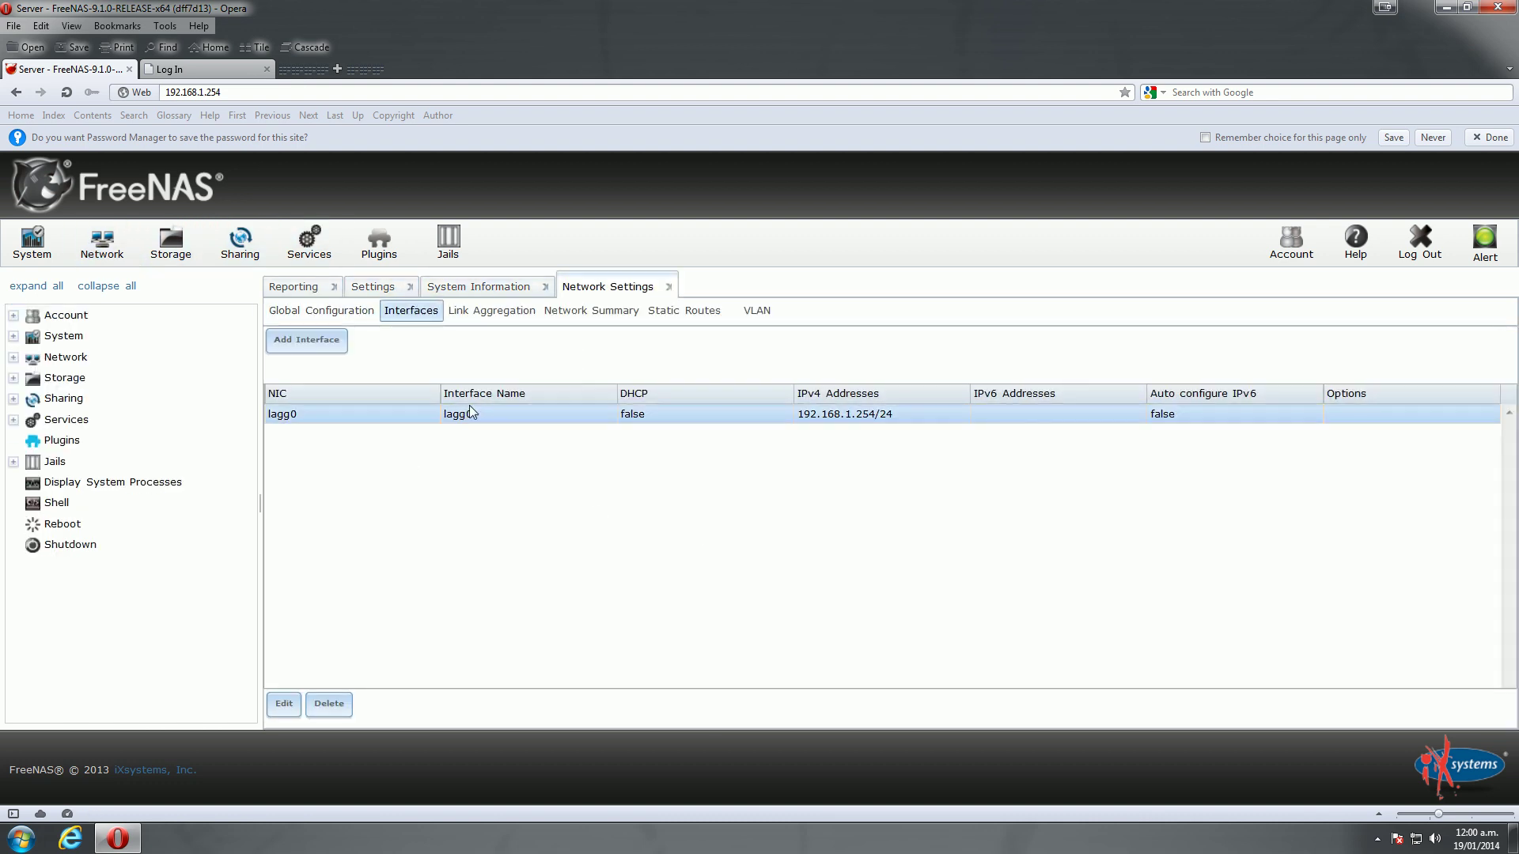
{"action": "left_click", "coordinate": [499, 313]}
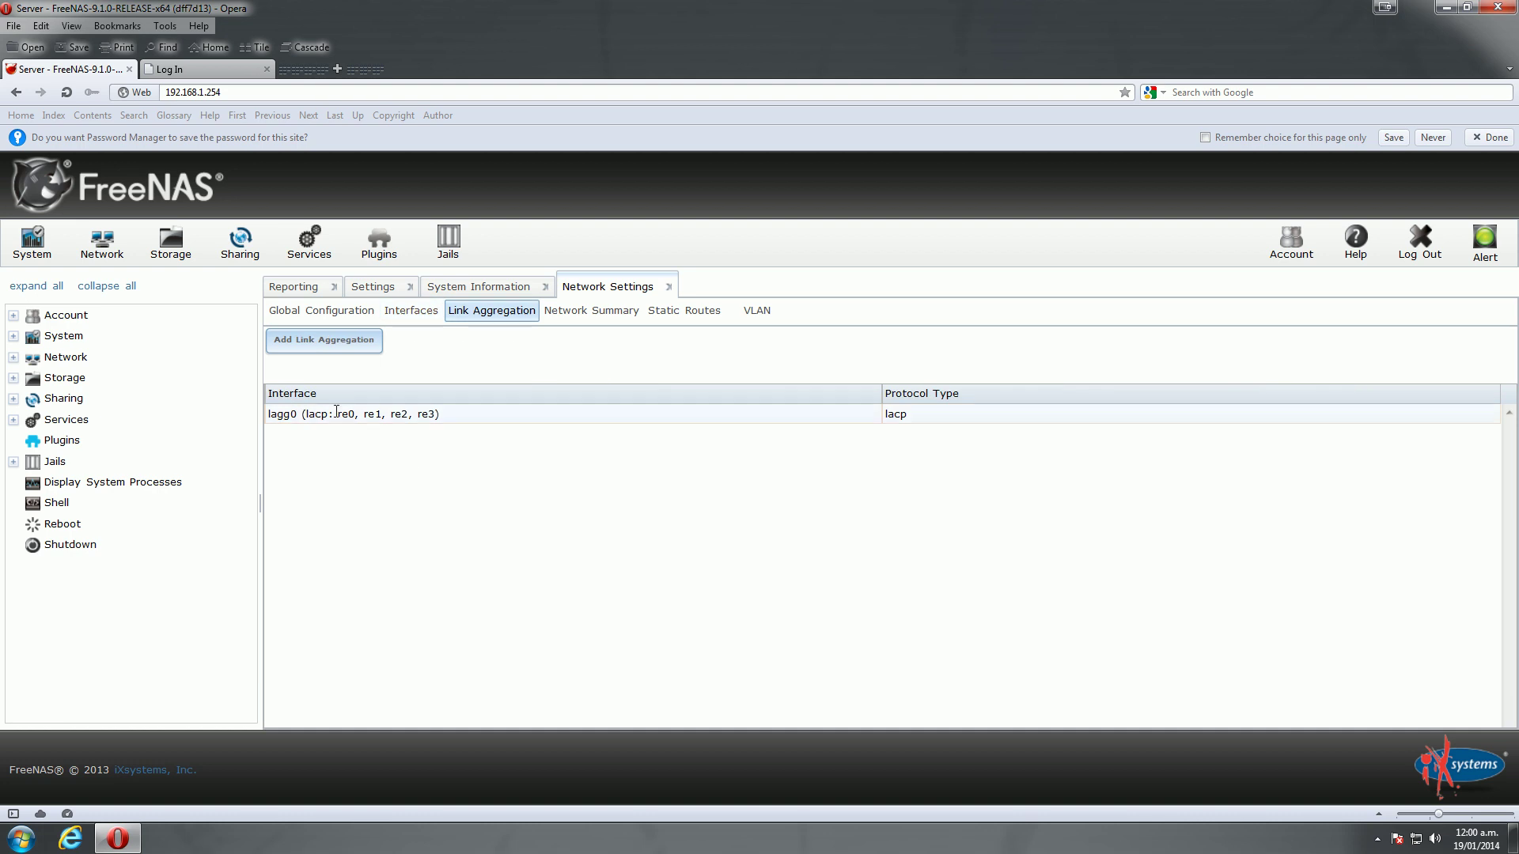
{"action": "left_click", "coordinate": [335, 412]}
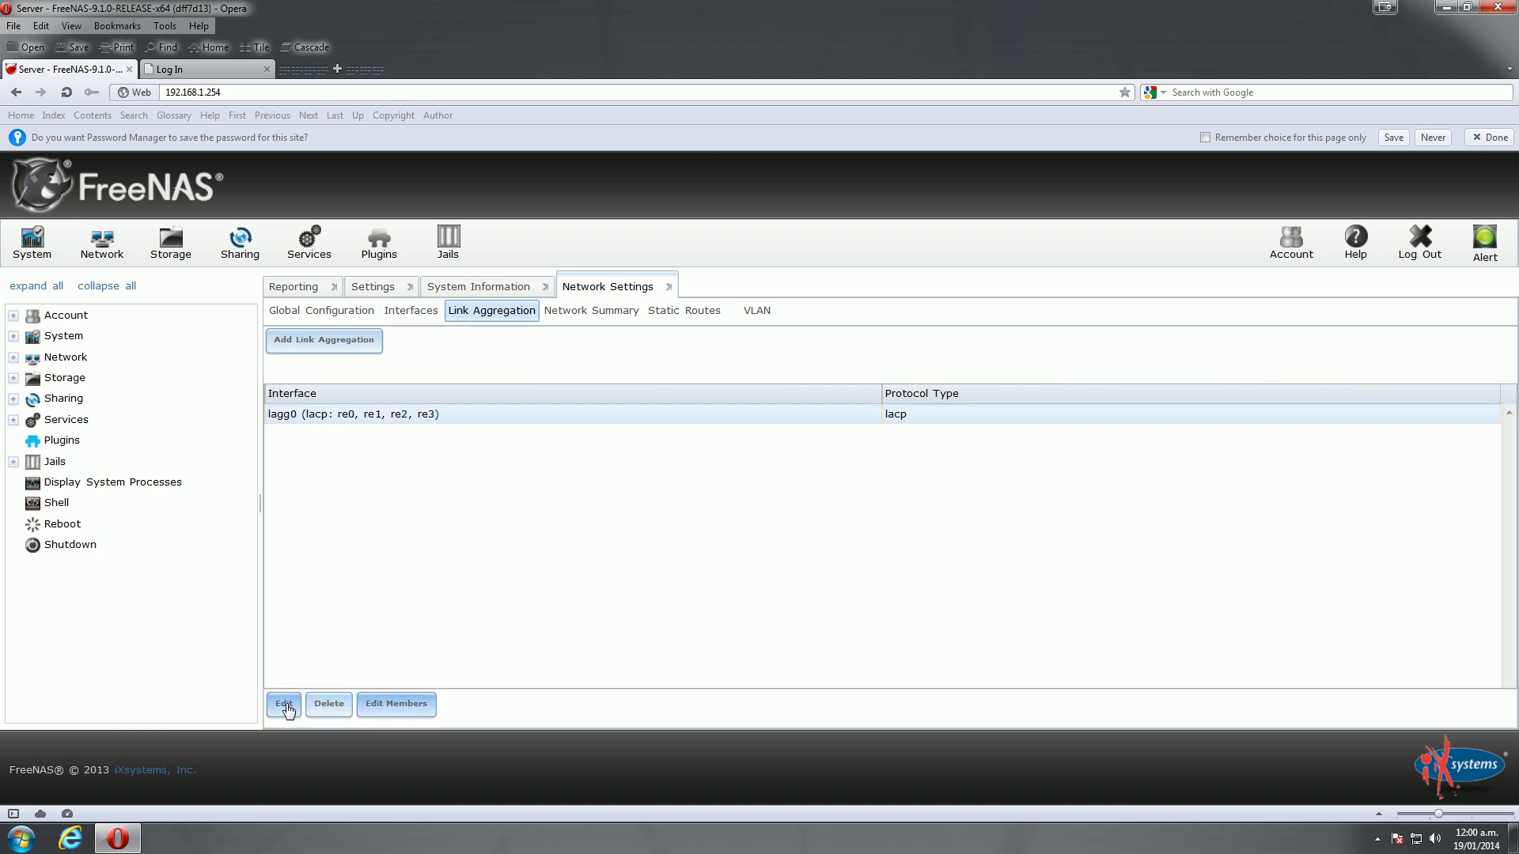
{"action": "left_click", "coordinate": [402, 704]}
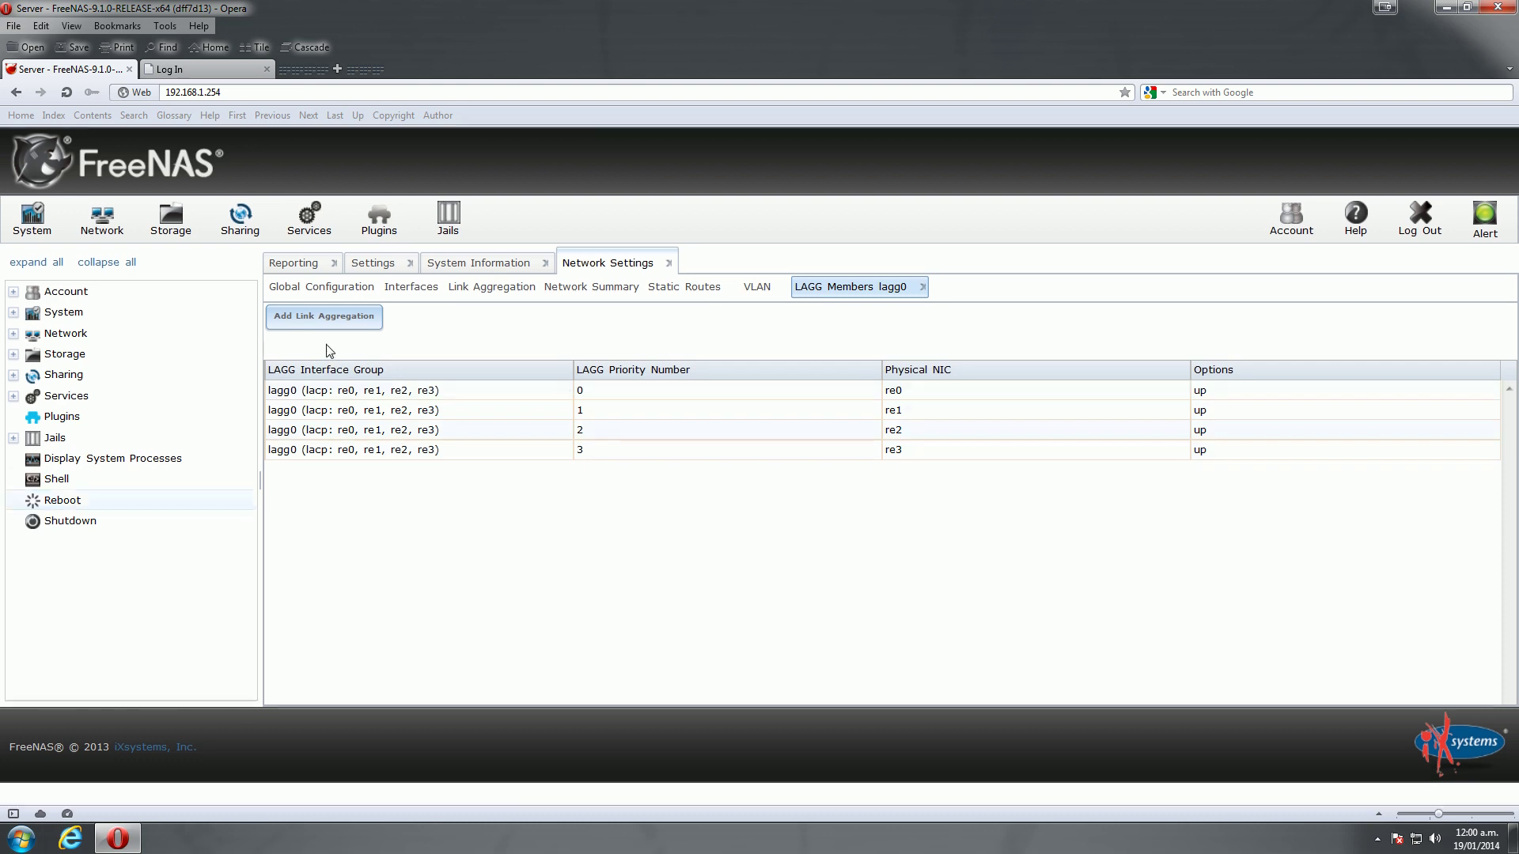
Log in to the Cisco SLM2024 switch at 192.168.1.253 with the admin account and its password
{"action": "left_click", "coordinate": [180, 71]}
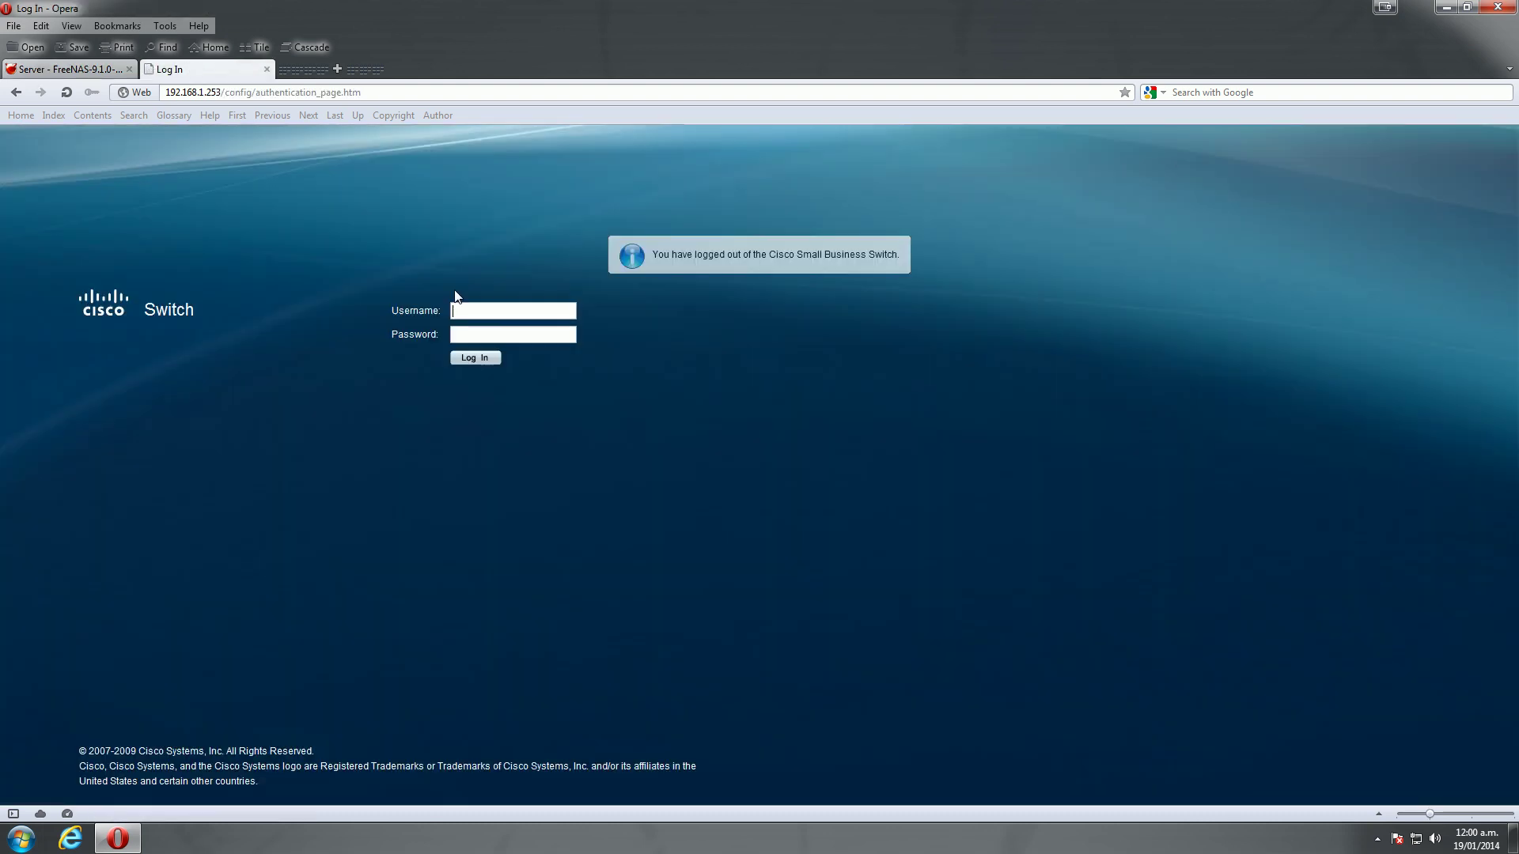
{"action": "left_click", "coordinate": [495, 313]}
{"action": "type", "text": "admin"}
{"action": "key", "text": "Tab"}
{"action": "type", "text": "cisco"}
{"action": "left_click", "coordinate": [471, 358]}
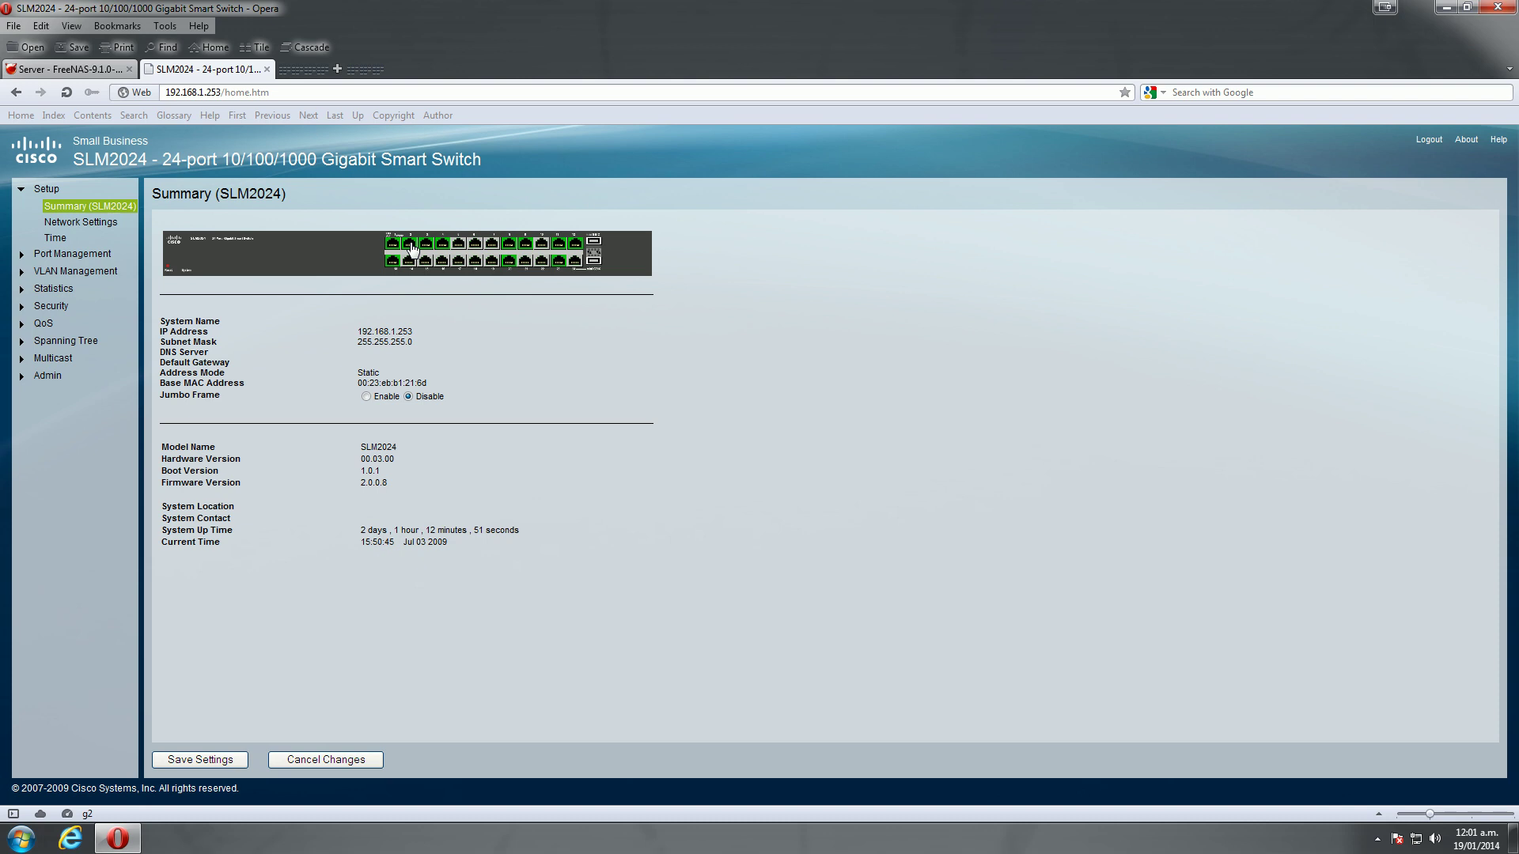
{"action": "left_click", "coordinate": [396, 250]}
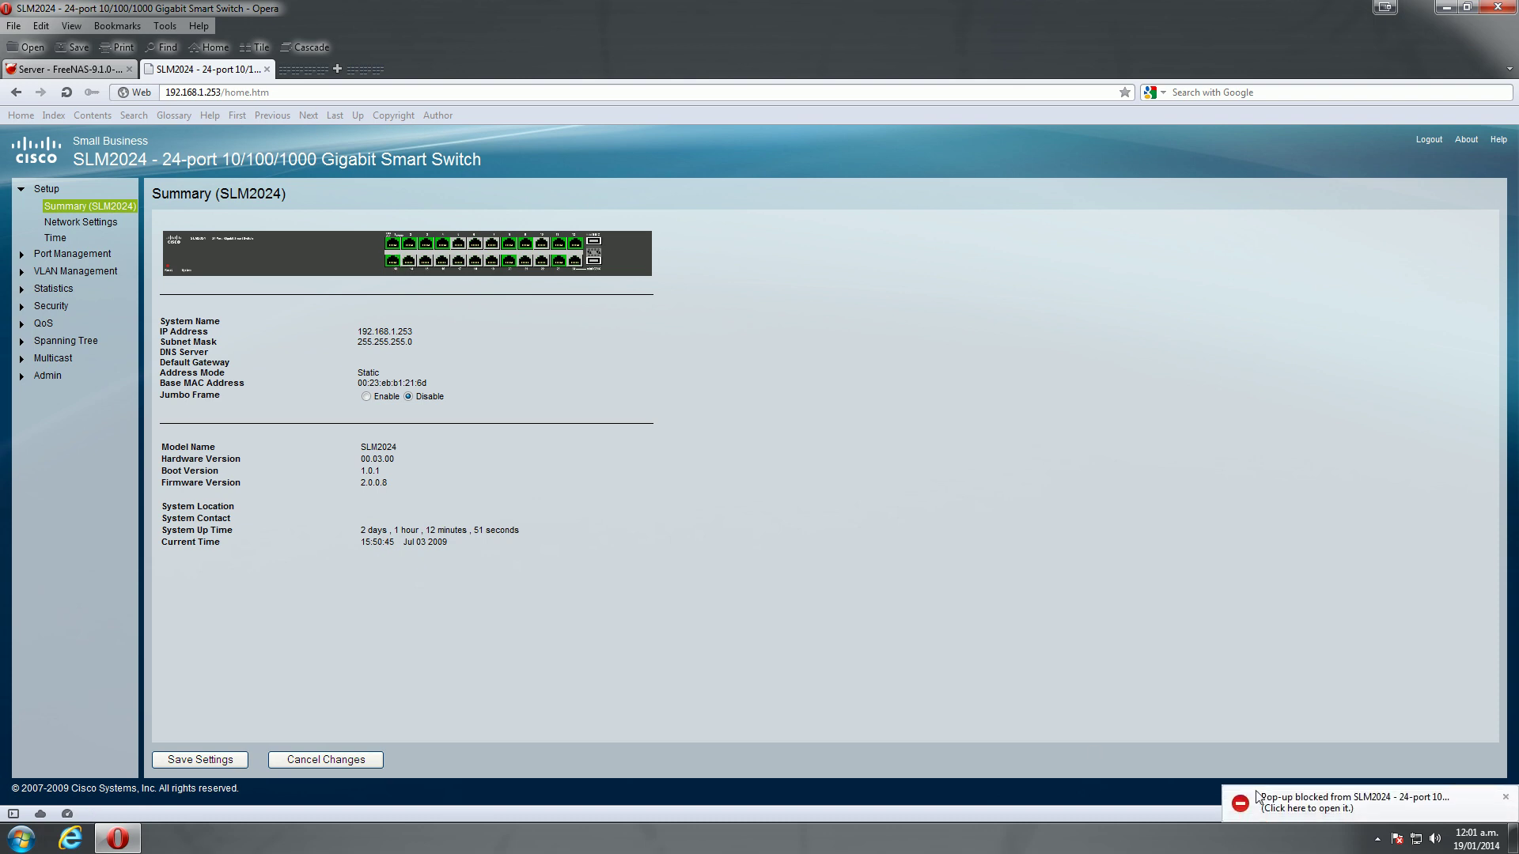
{"action": "left_click", "coordinate": [1260, 800]}
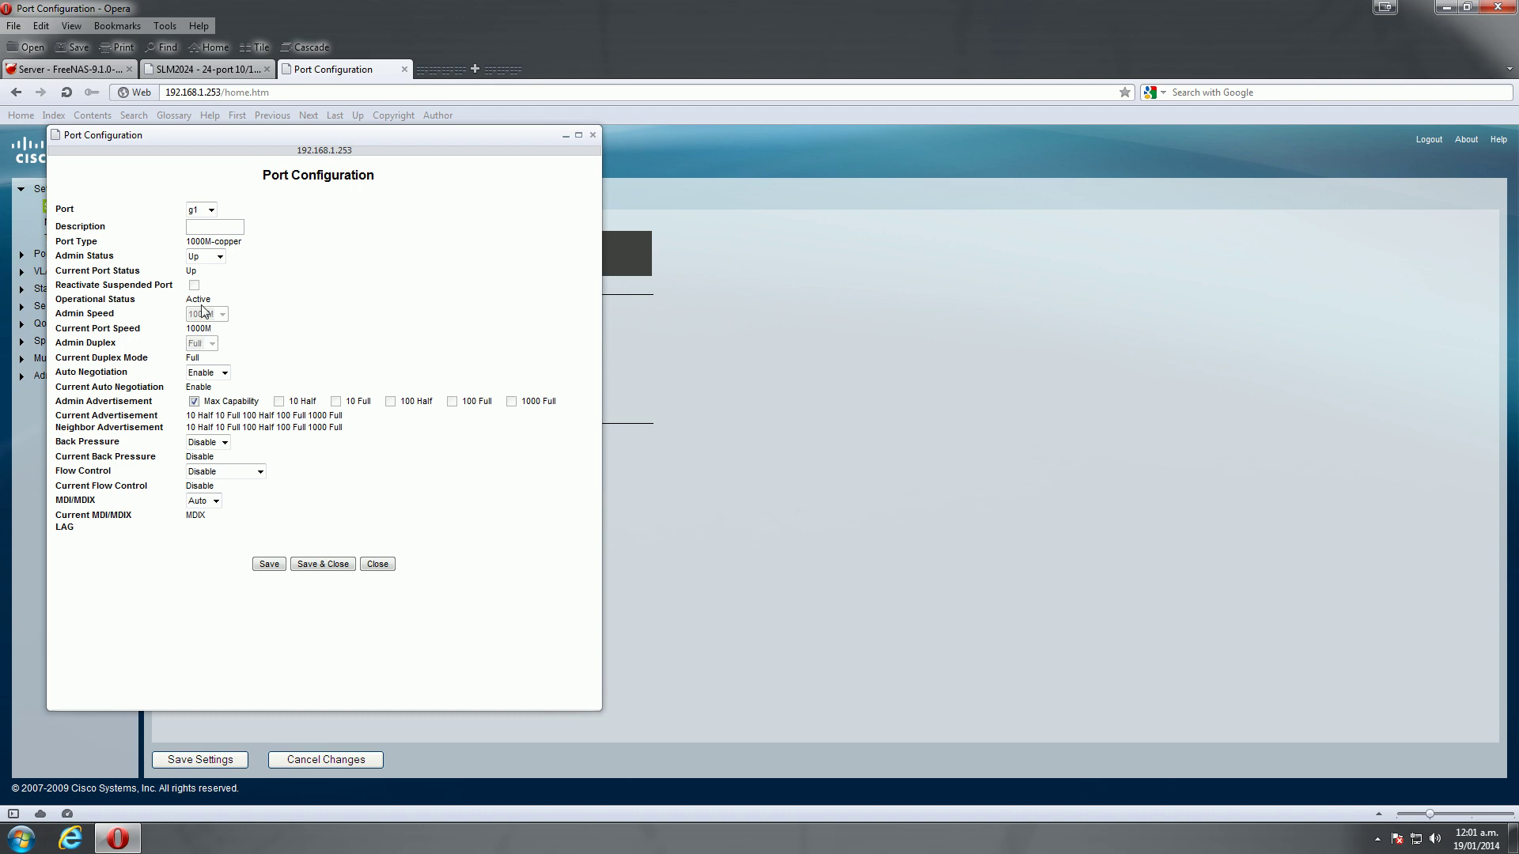
{"action": "left_click", "coordinate": [592, 135]}
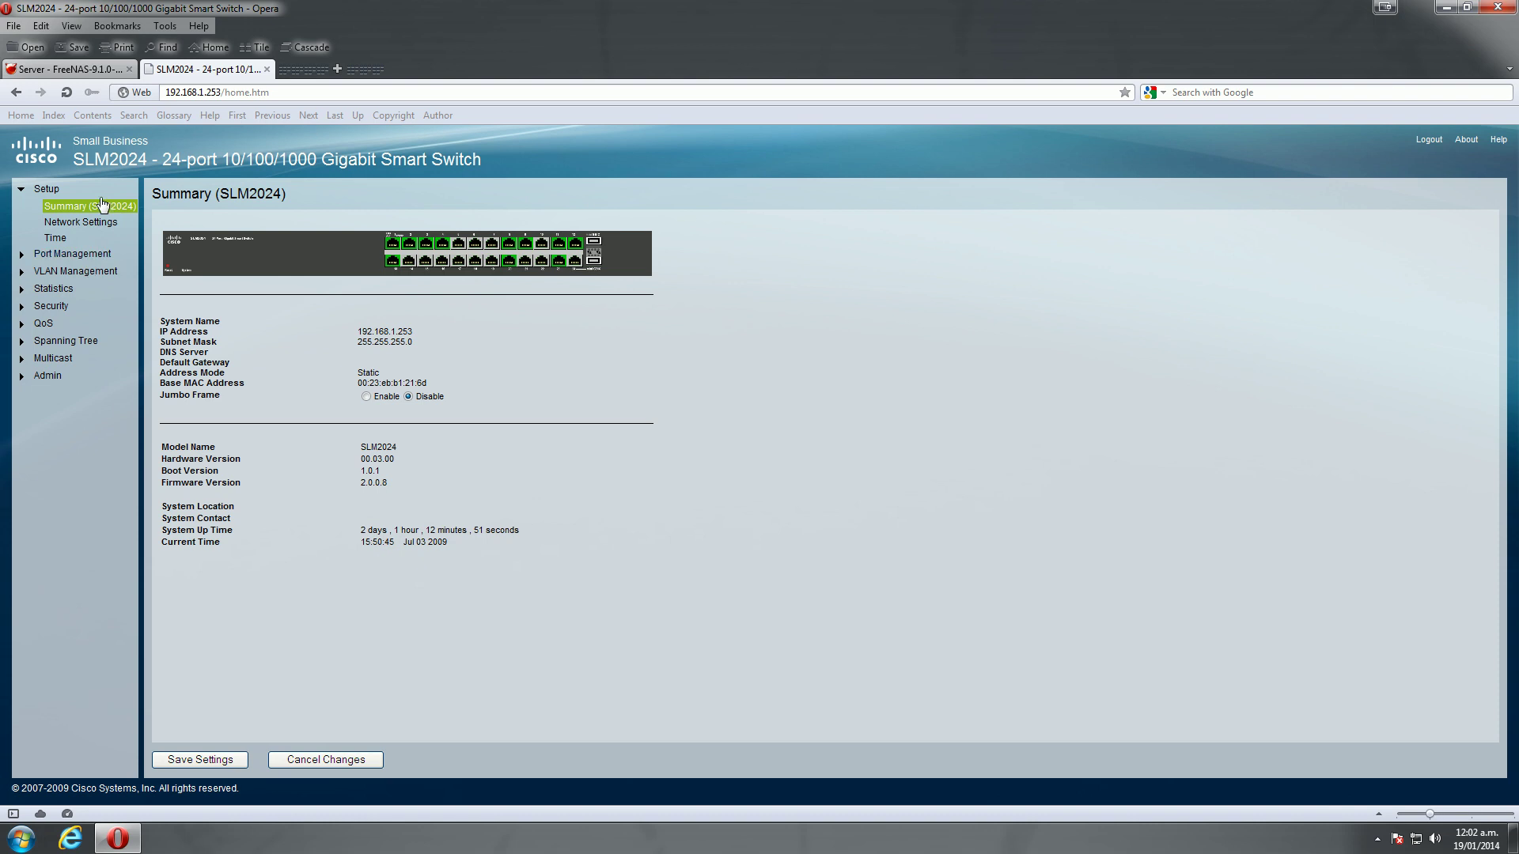
Open Port Management > Link Aggregation and bring up the details of LAG 1
{"action": "left_click", "coordinate": [69, 254]}
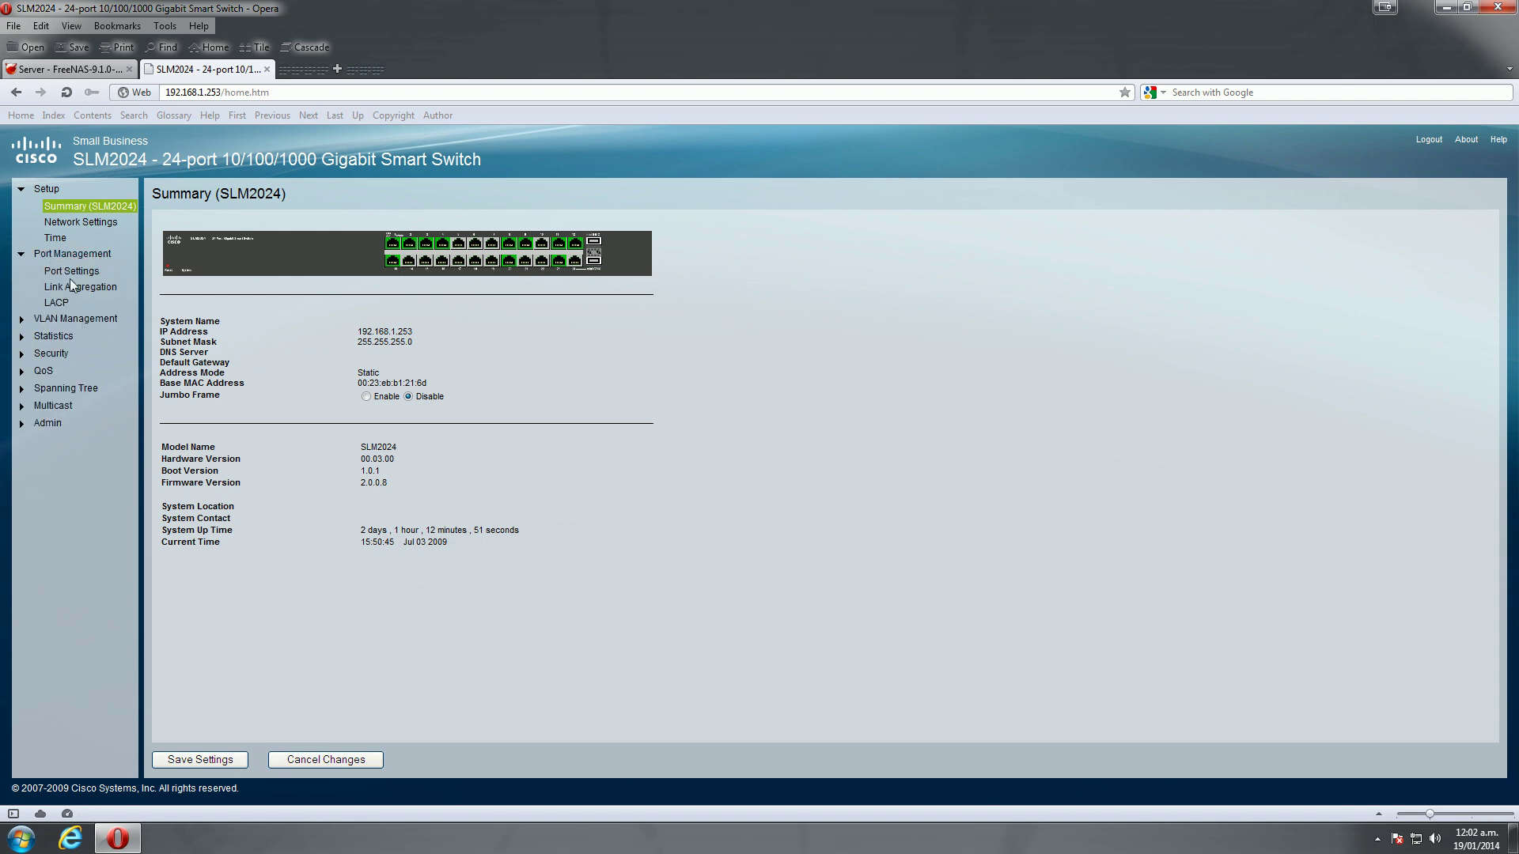
{"action": "left_click", "coordinate": [83, 290]}
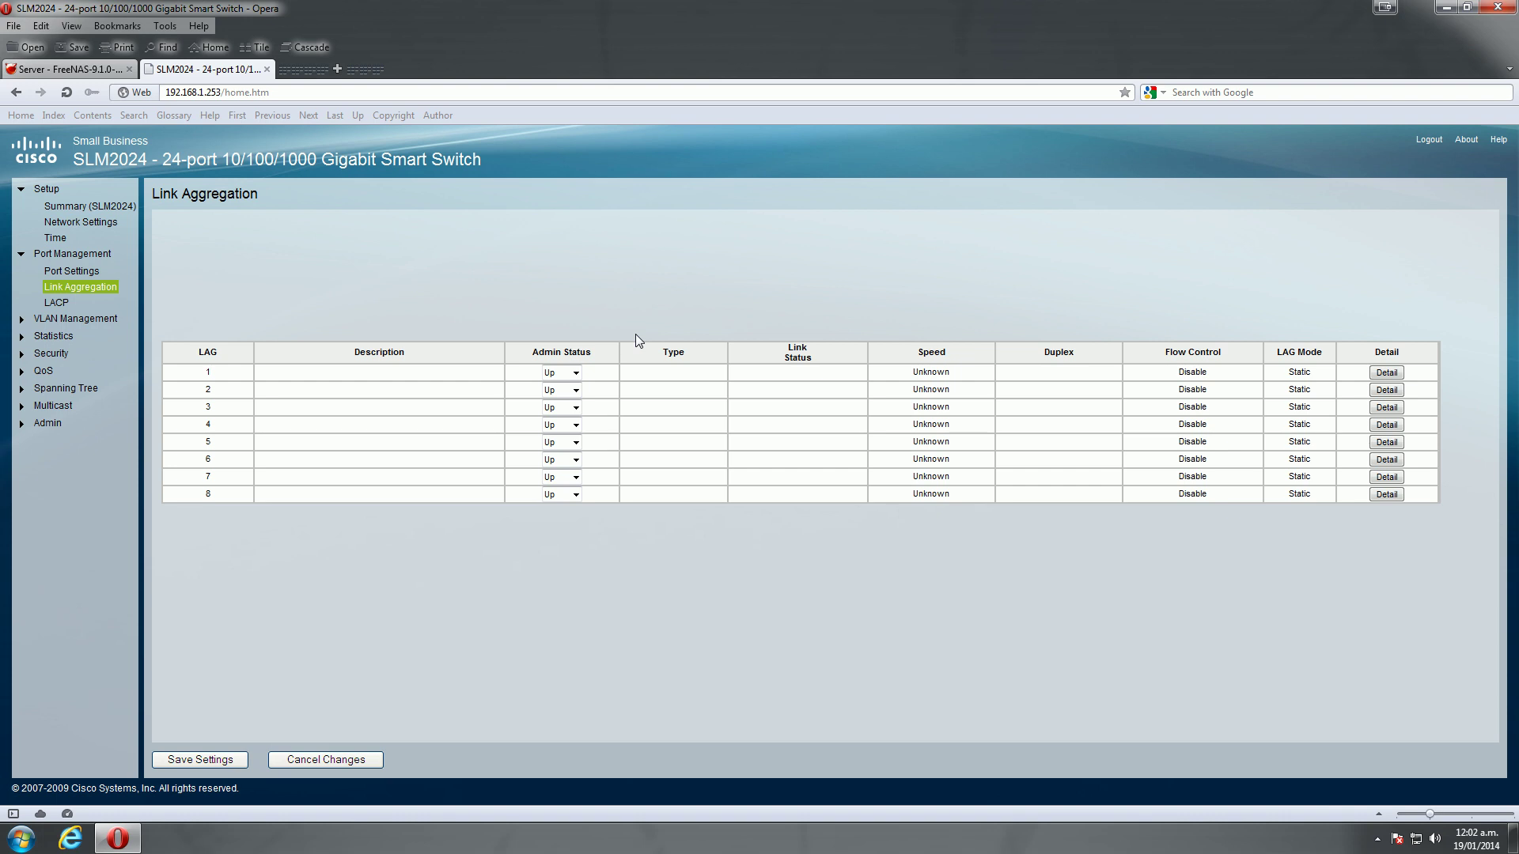
{"action": "left_click", "coordinate": [1385, 373]}
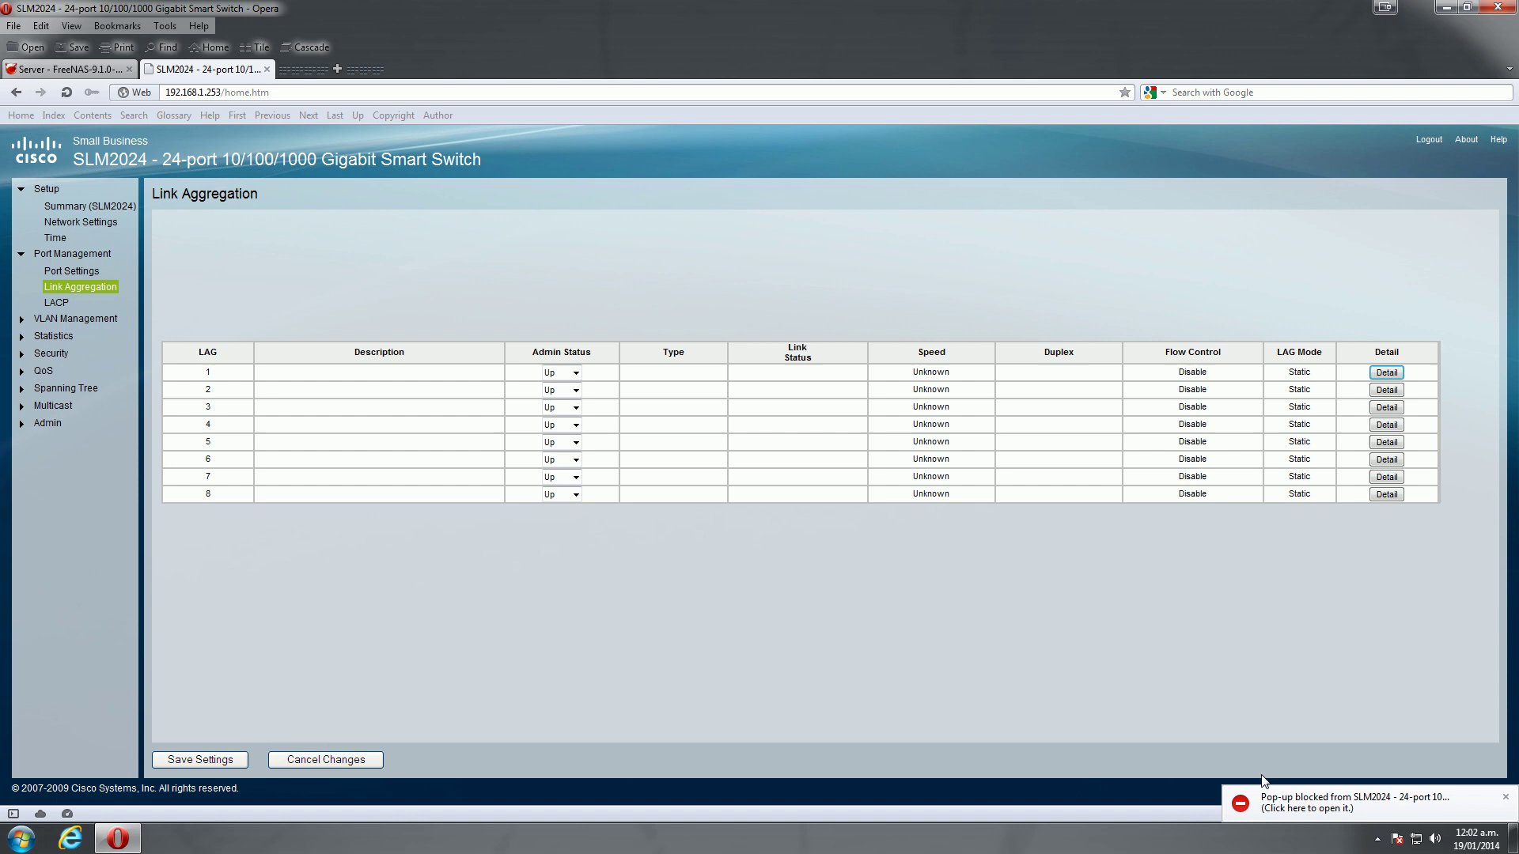
Describe LAG 1 as 'Freenas', enable LACP, add ports 1–4, and save it
{"action": "left_click", "coordinate": [1283, 795]}
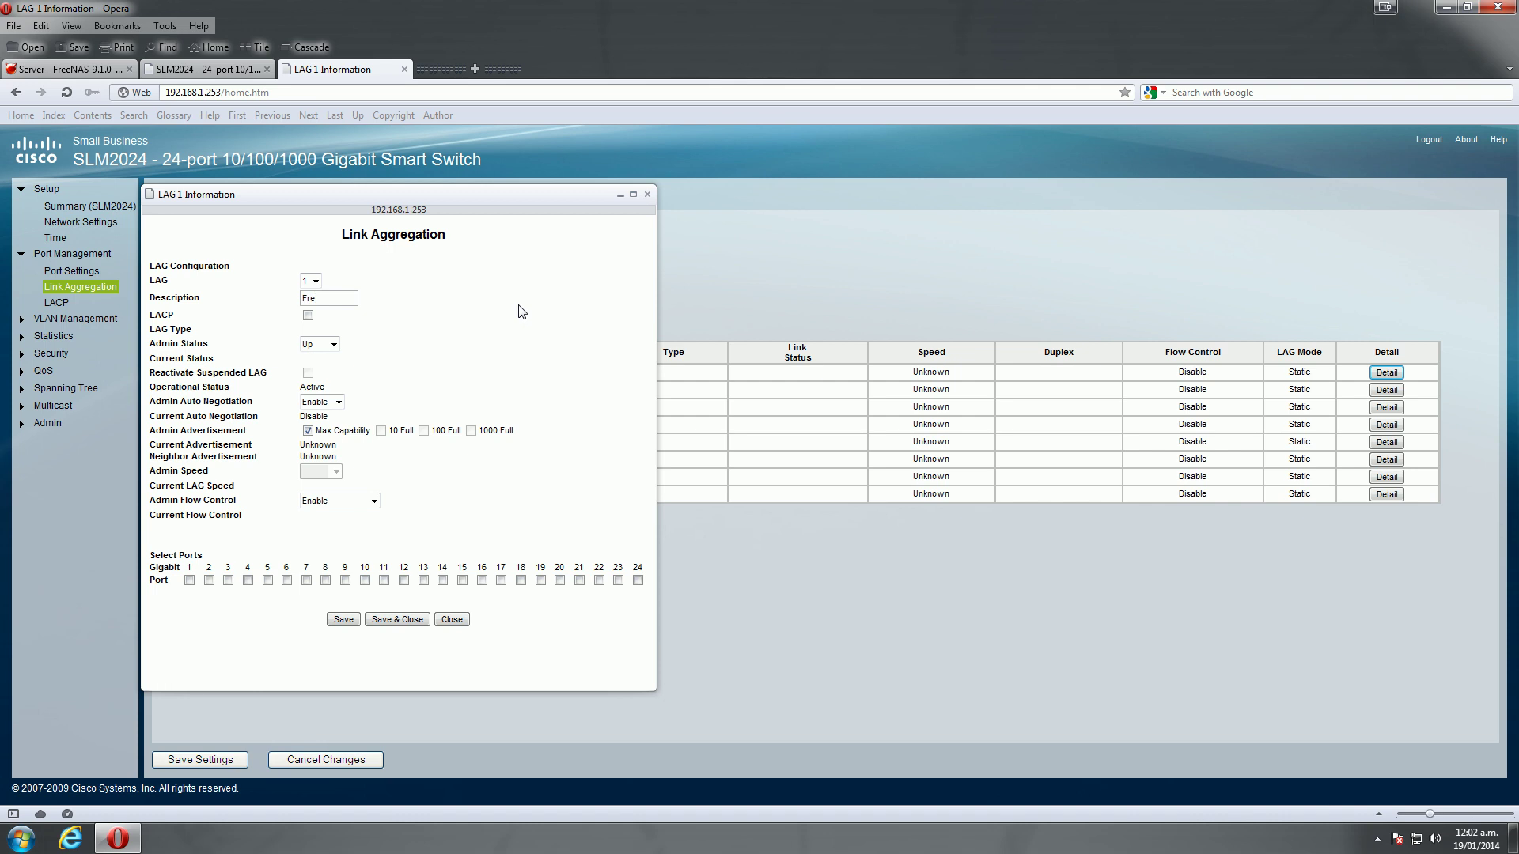
{"action": "type", "text": "nas"}
{"action": "left_click", "coordinate": [308, 315]}
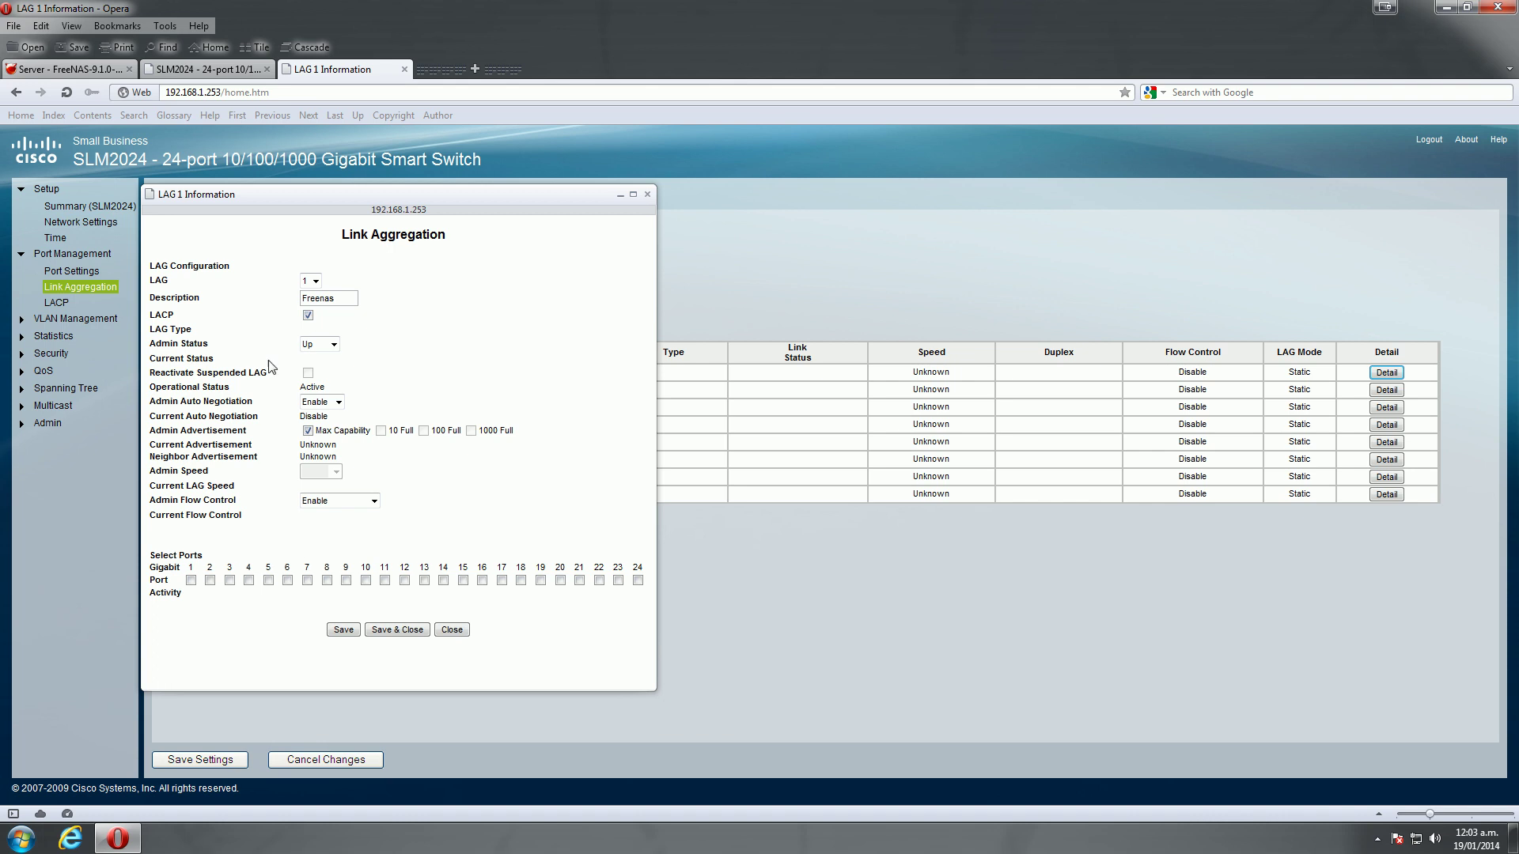
{"action": "left_click", "coordinate": [193, 580]}
{"action": "left_click", "coordinate": [210, 581]}
{"action": "left_click", "coordinate": [230, 581]}
{"action": "left_click", "coordinate": [248, 581]}
{"action": "left_click_drag", "start_coordinate": [477, 198], "coordinate": [625, 162]}
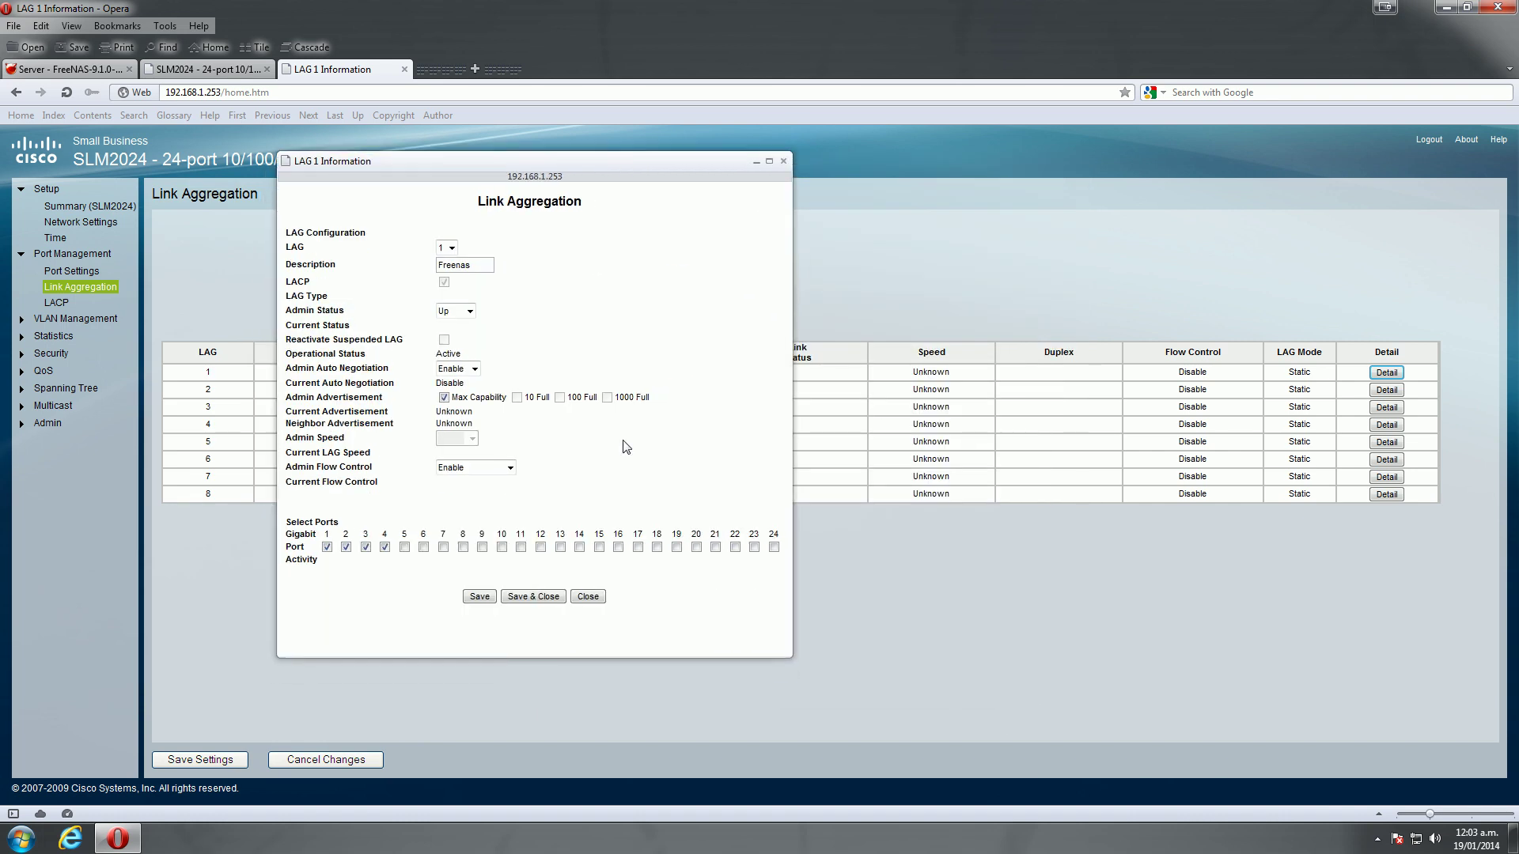
{"action": "left_click", "coordinate": [544, 599]}
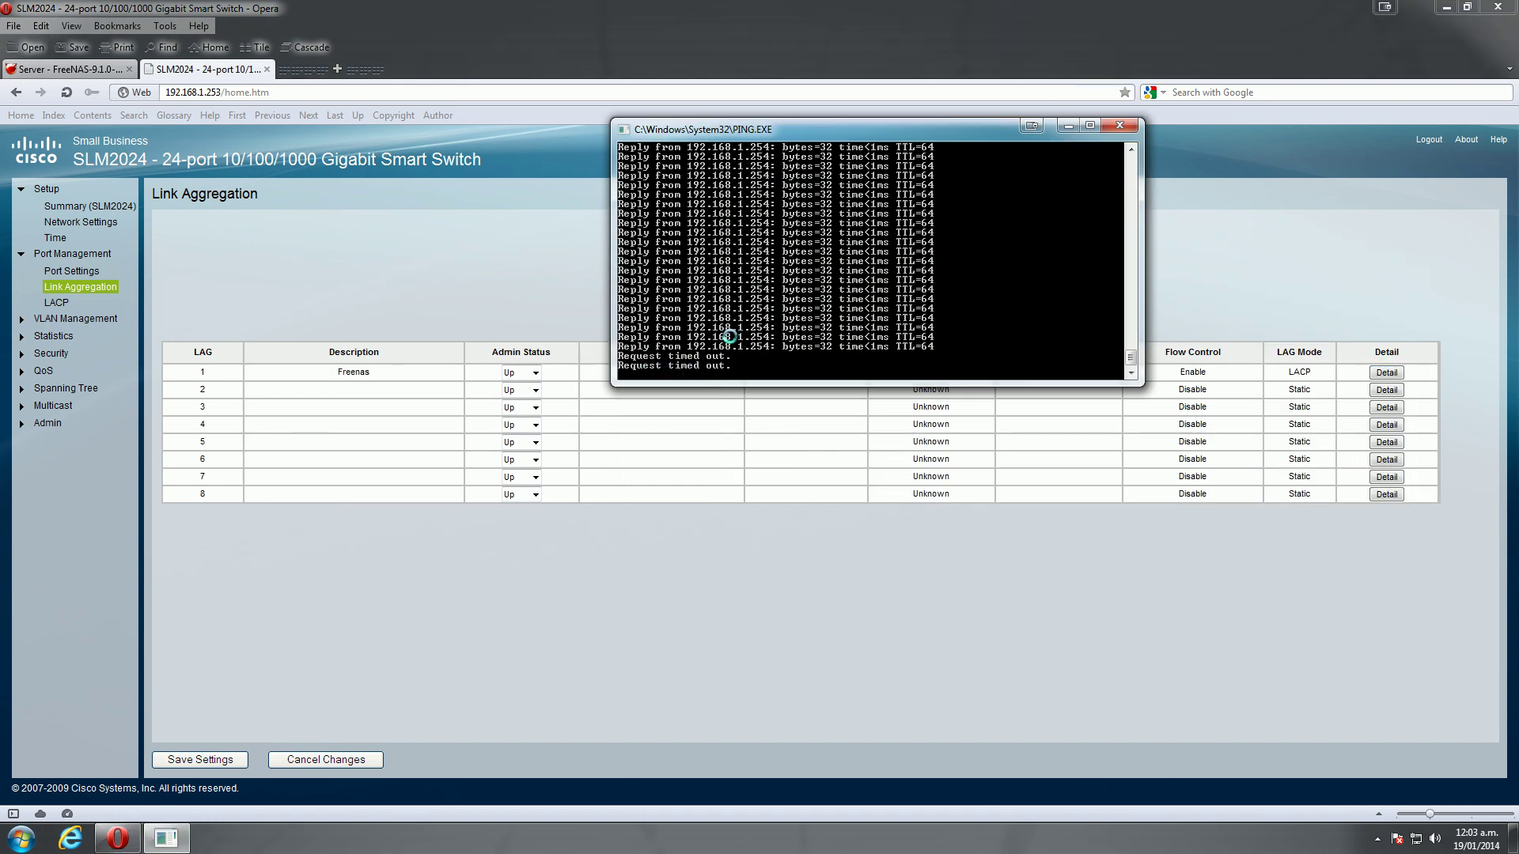
Move the ping console aside to reveal LAG 1 up at 1000M full duplex, then stop the ping
{"action": "left_click_drag", "start_coordinate": [865, 133], "coordinate": [812, 48]}
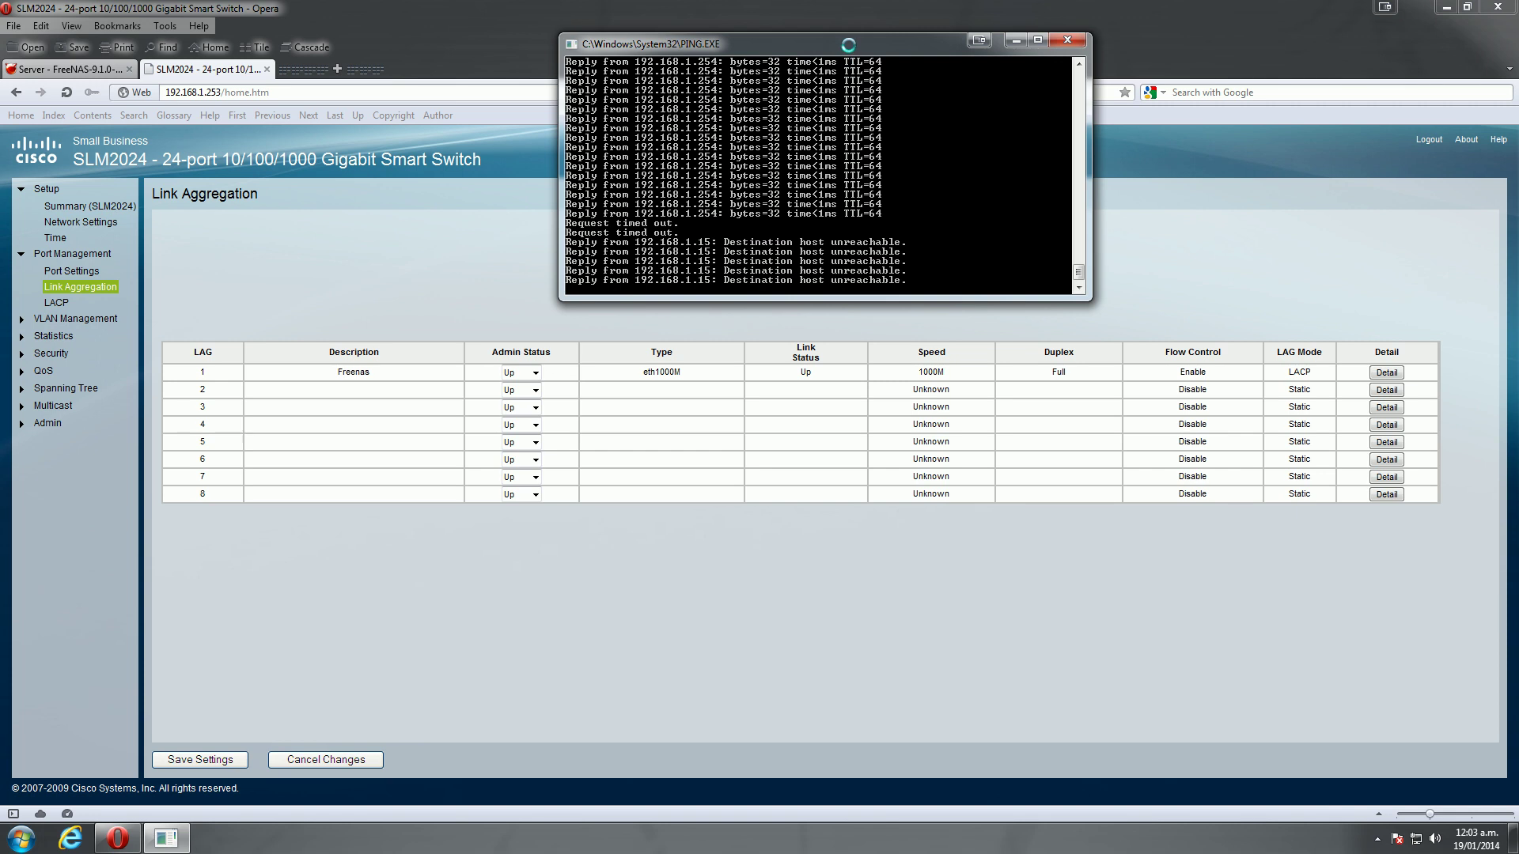
{"action": "left_click_drag", "start_coordinate": [848, 44], "coordinate": [884, 42]}
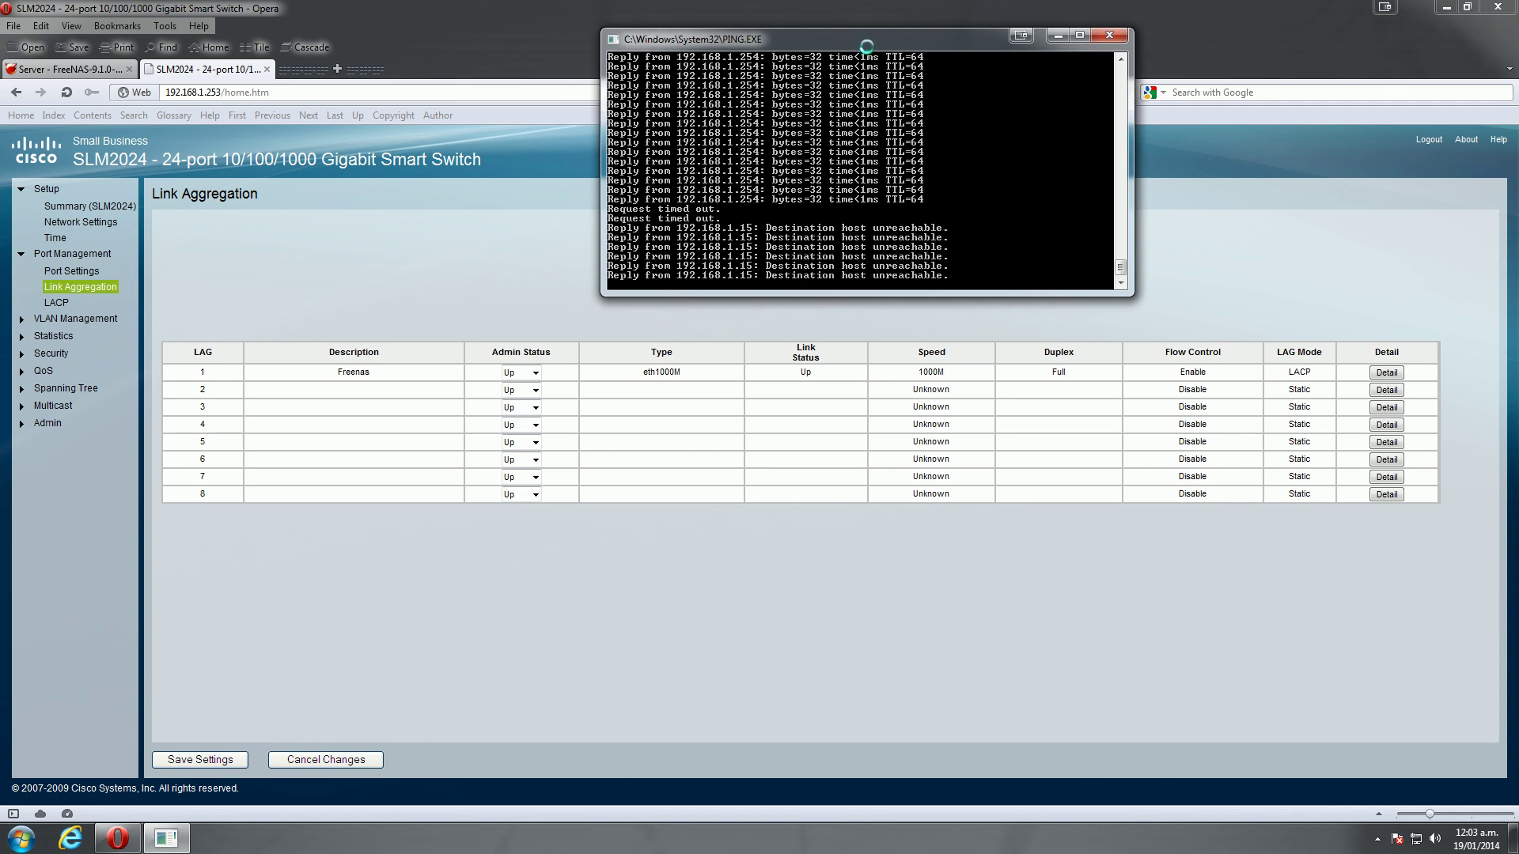
{"action": "key", "text": "ctrl+c"}
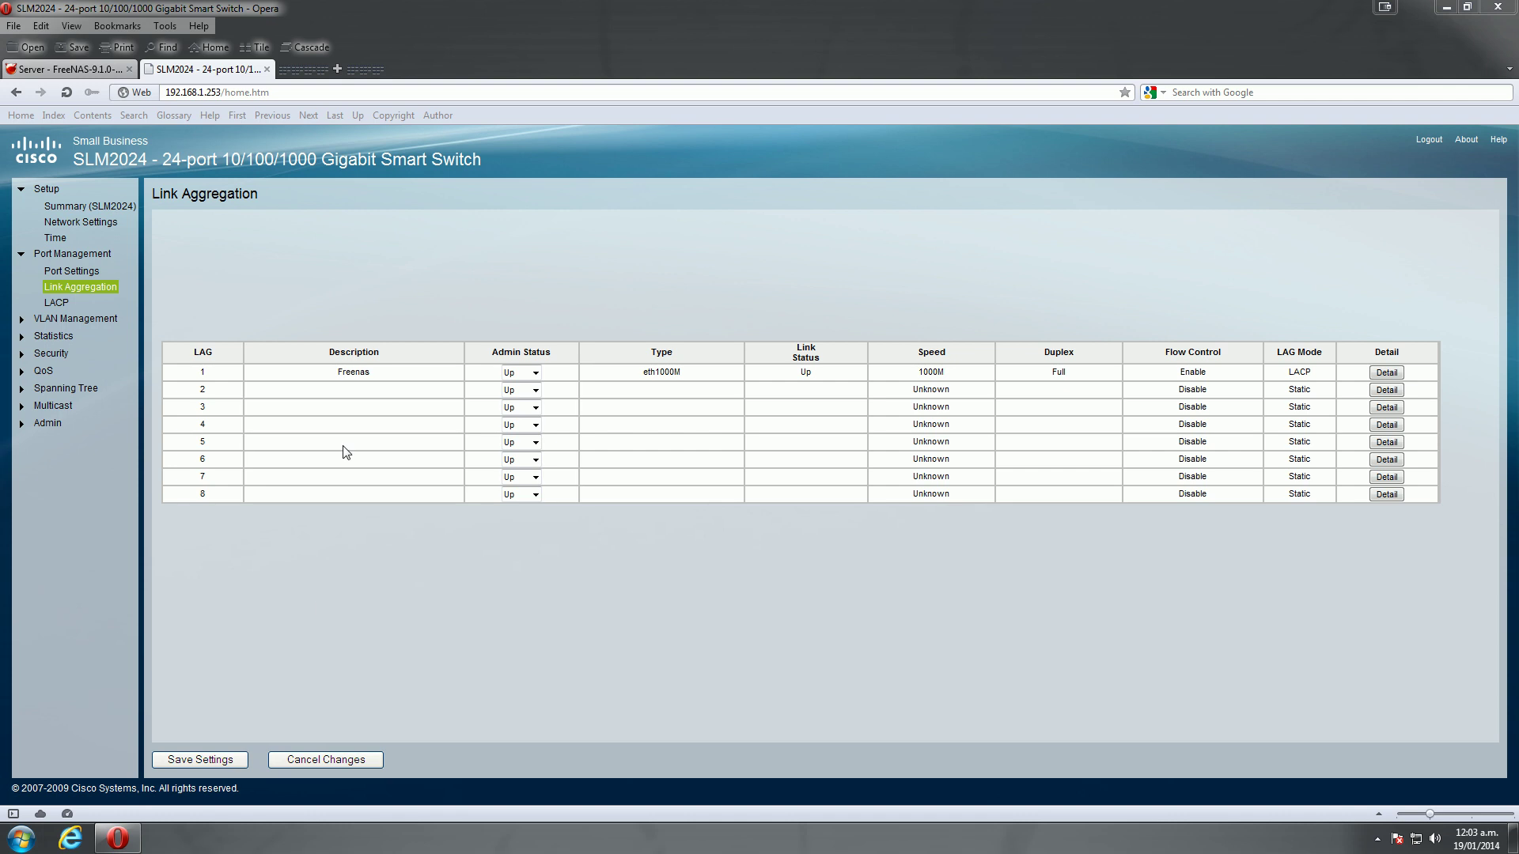
Save the switch settings, then briefly check the ping console and stop it again
{"action": "left_click", "coordinate": [212, 761]}
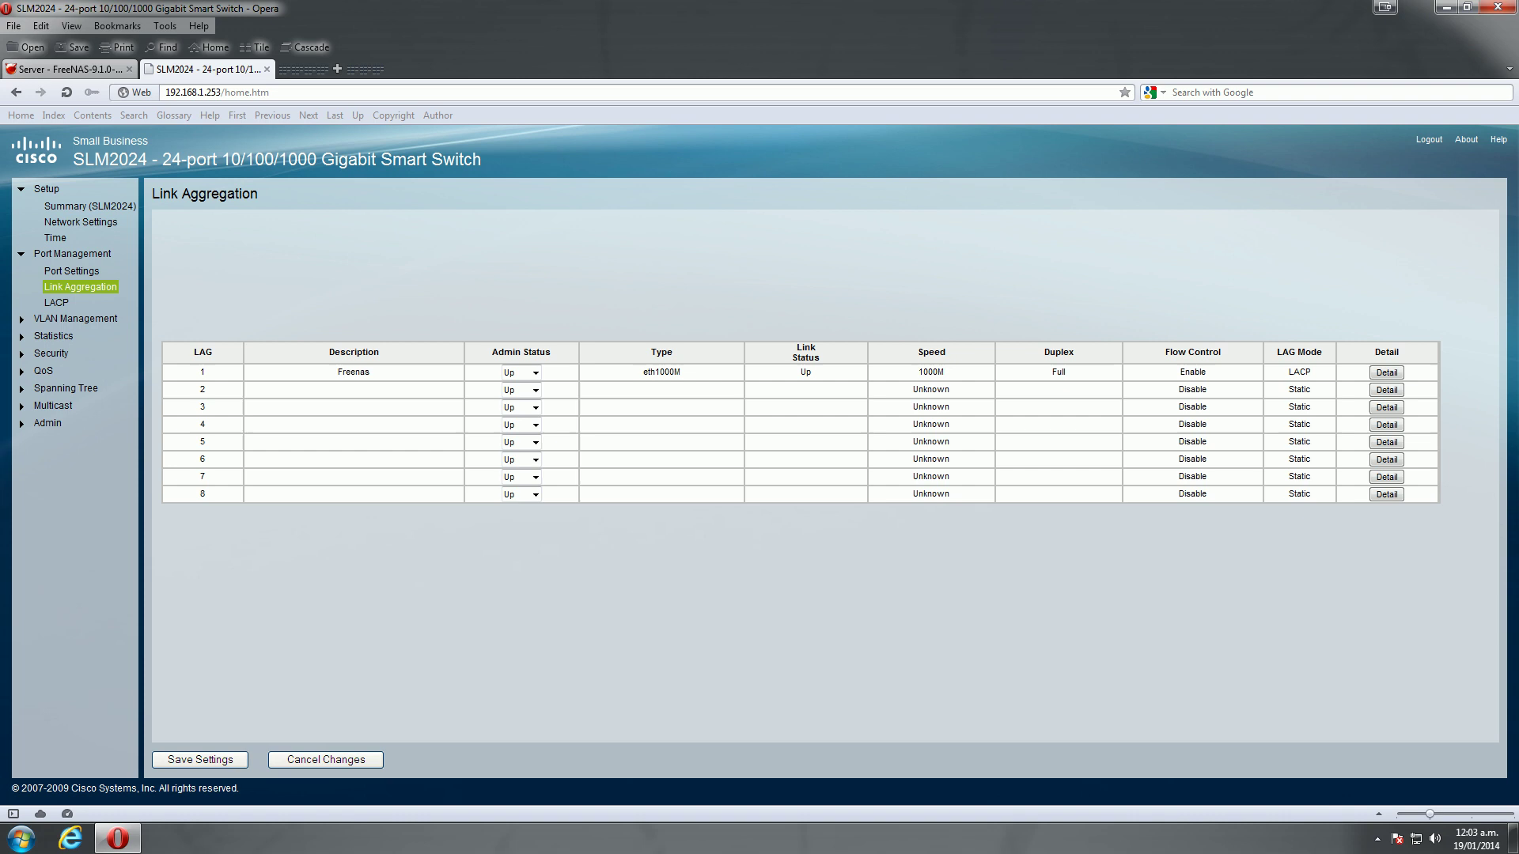
{"action": "key", "text": "alt+Tab"}
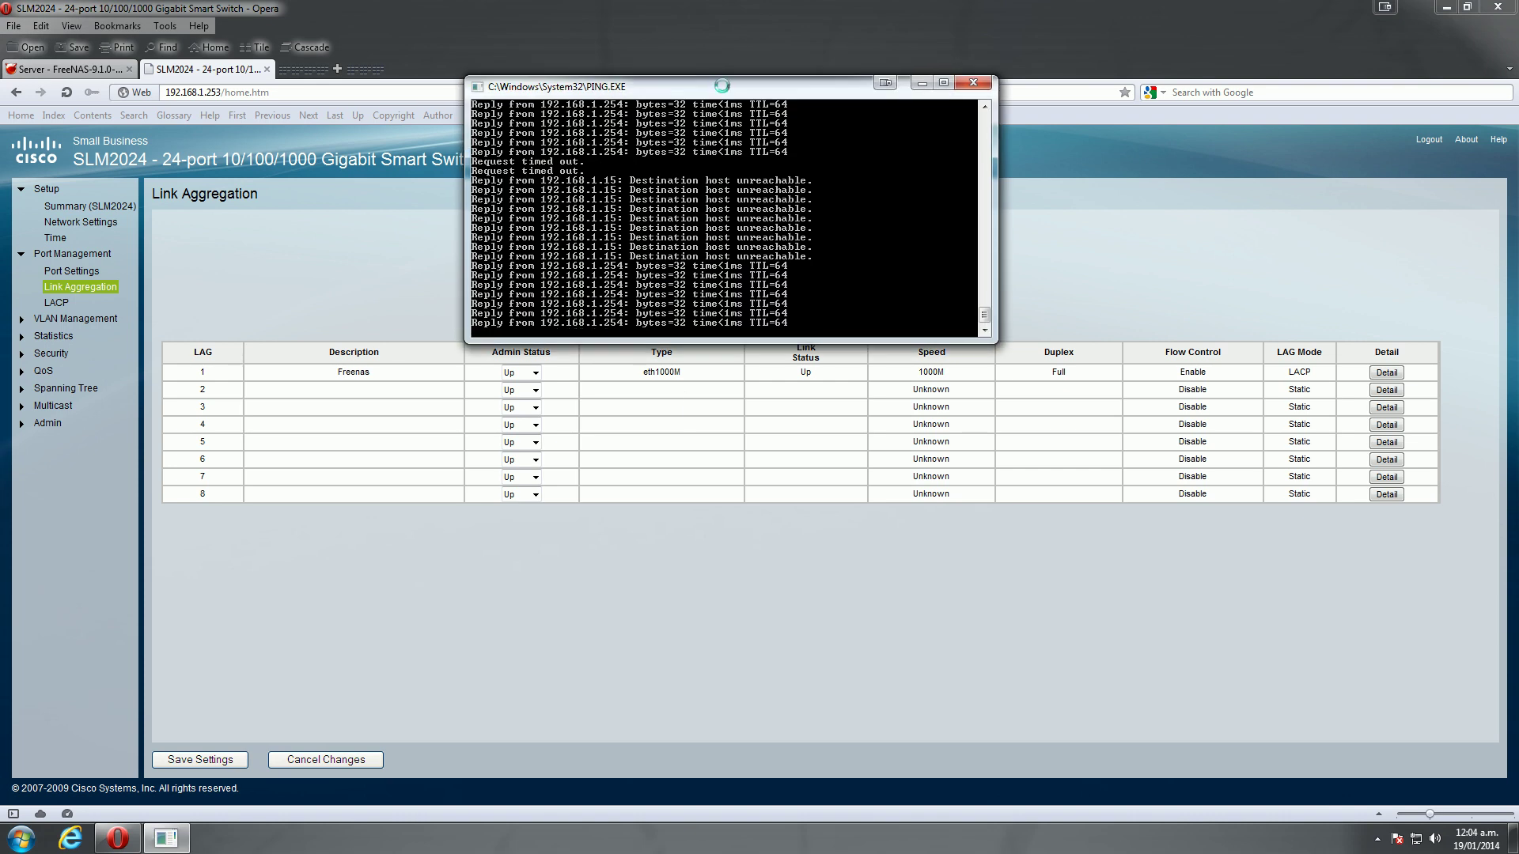
{"action": "key", "text": "ctrl+c"}
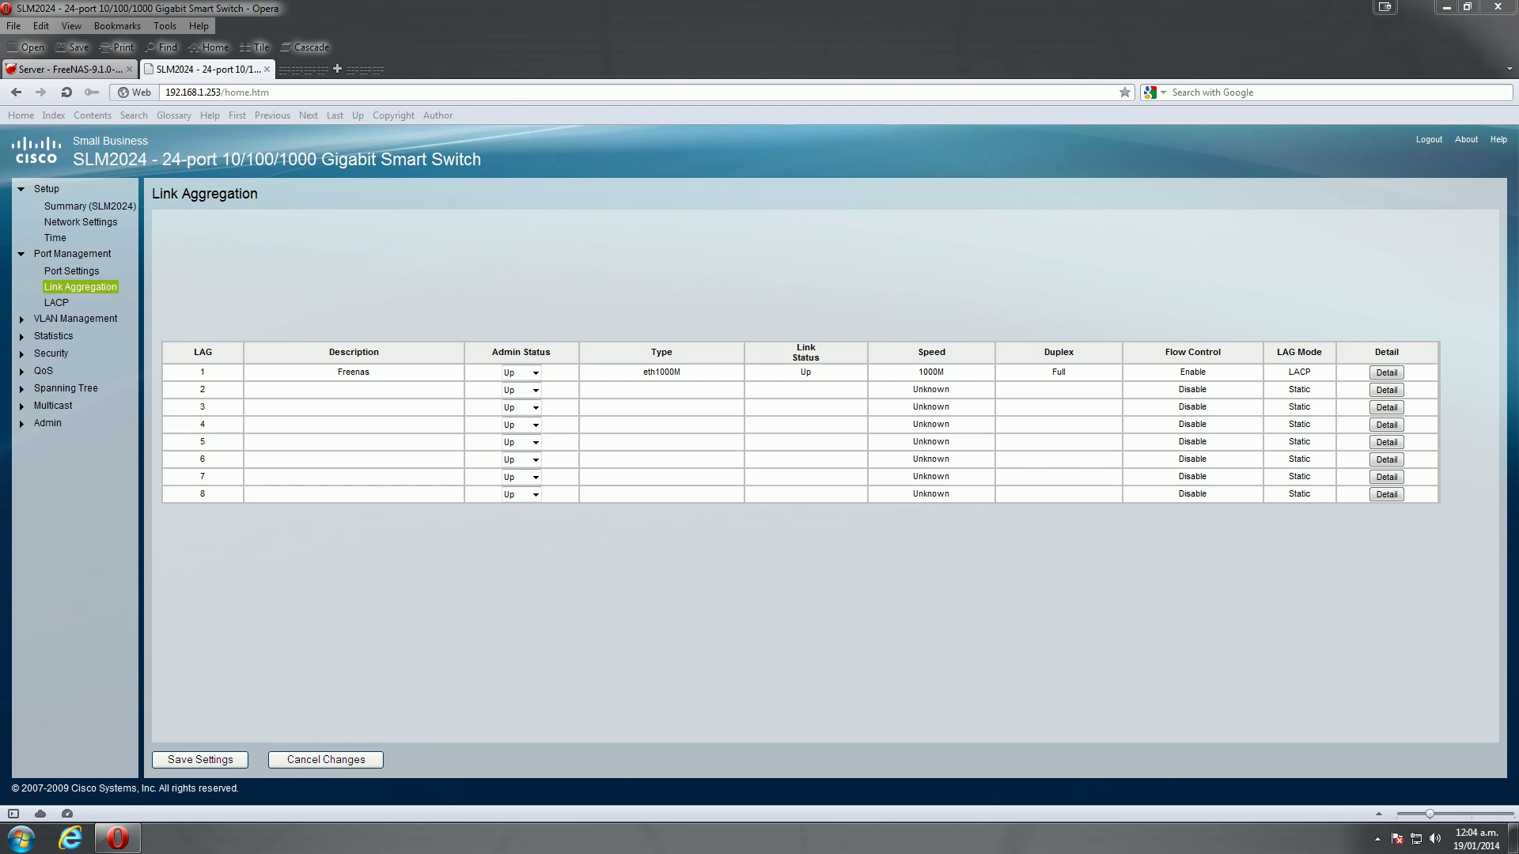